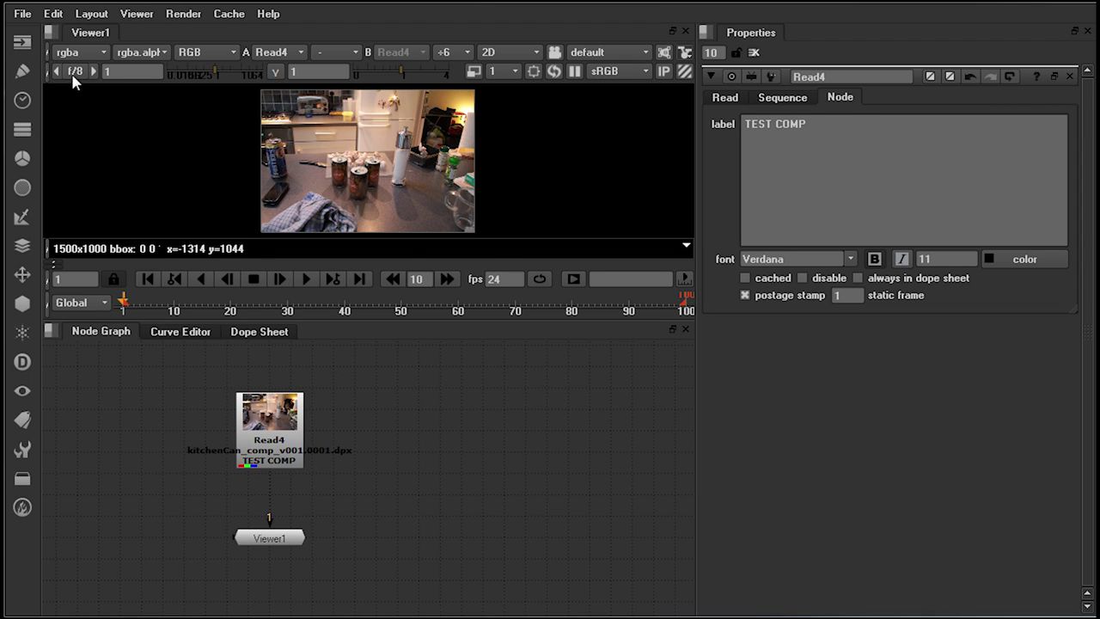
Look through the Image menu and Tab-search for 'read', then cancel both without adding a node
{"action": "left_click", "coordinate": [24, 43]}
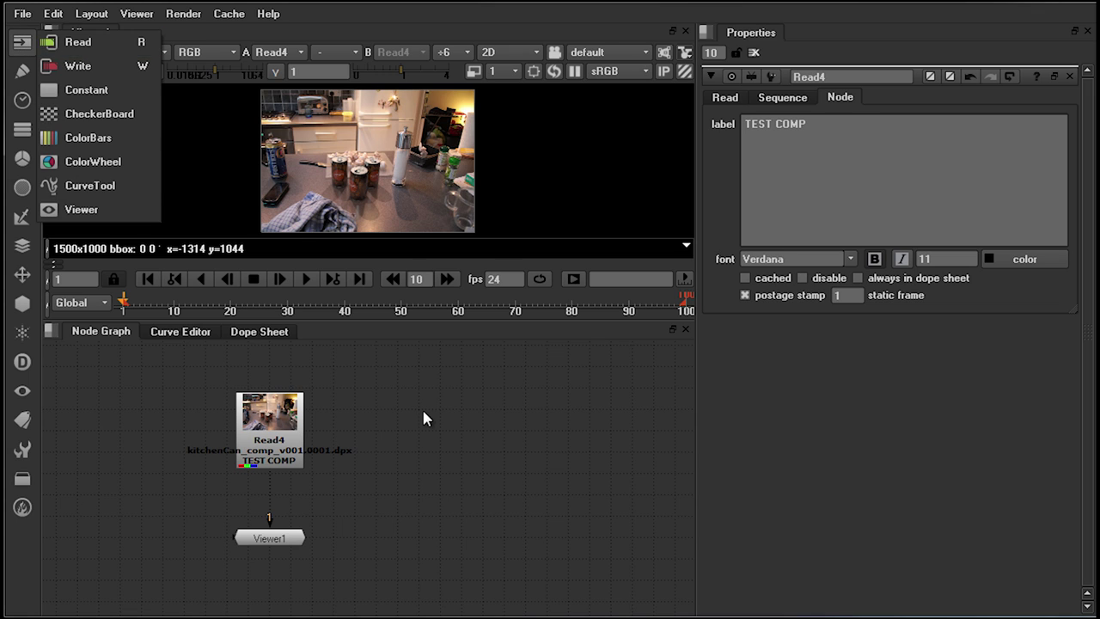
{"action": "left_click", "coordinate": [447, 404]}
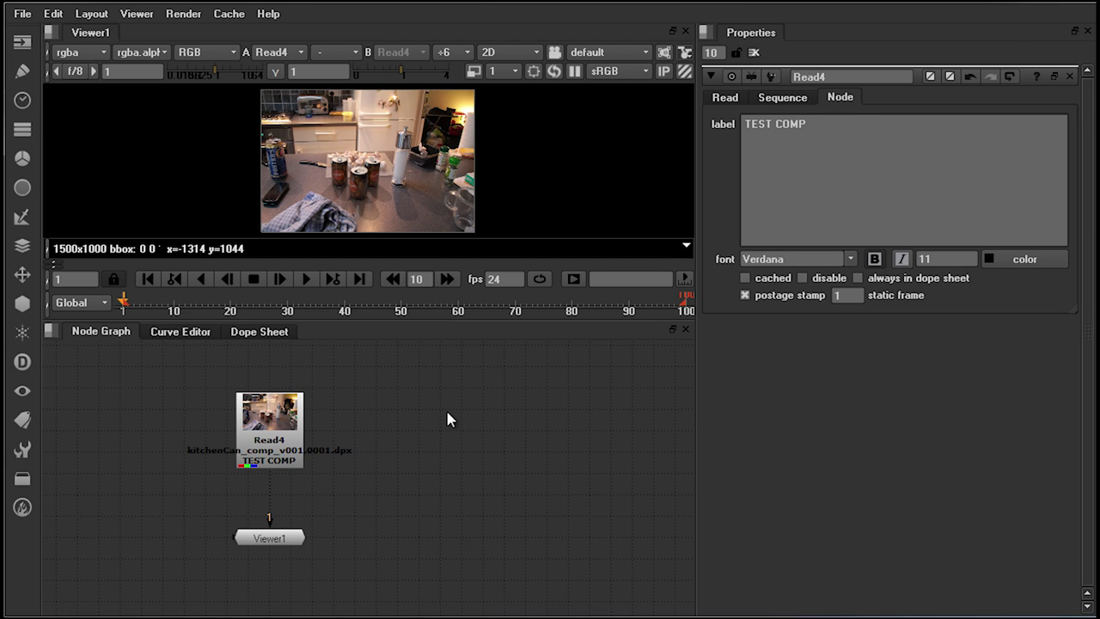
{"action": "key", "text": "Tab"}
{"action": "type", "text": "read"}
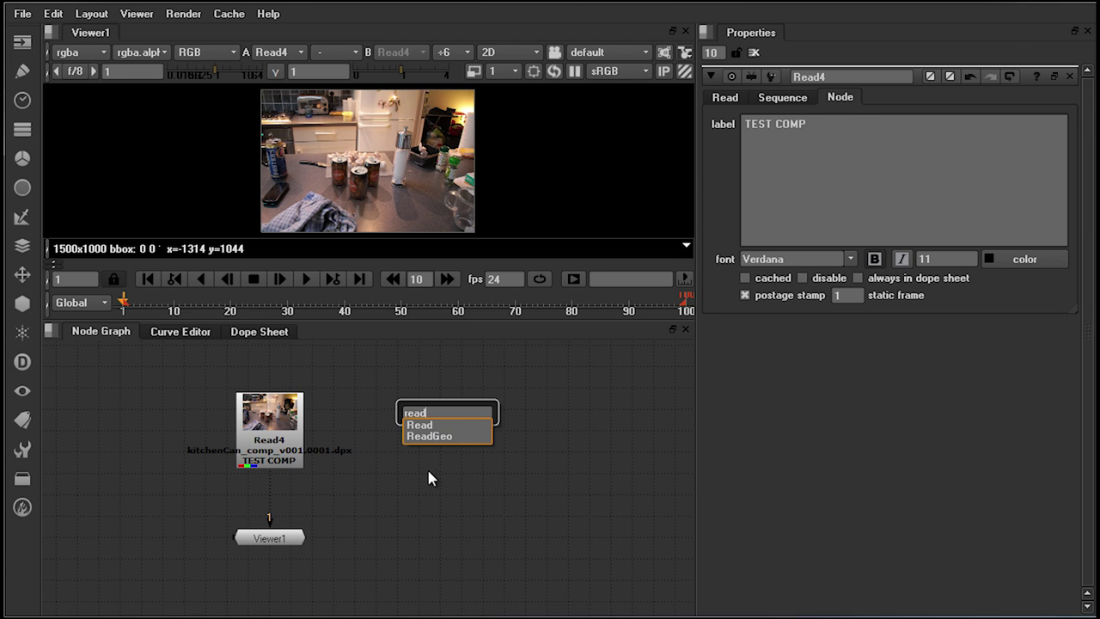
{"action": "key", "text": "Escape"}
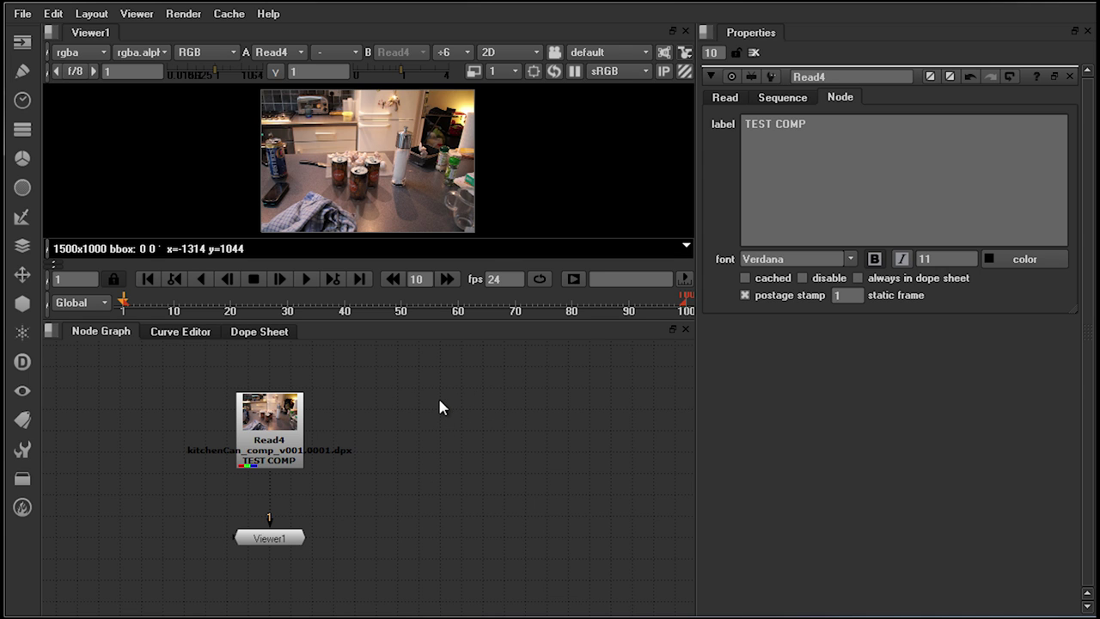
Read in the kitchen_BG.jpg plate from the scans folder
{"action": "key", "text": "r"}
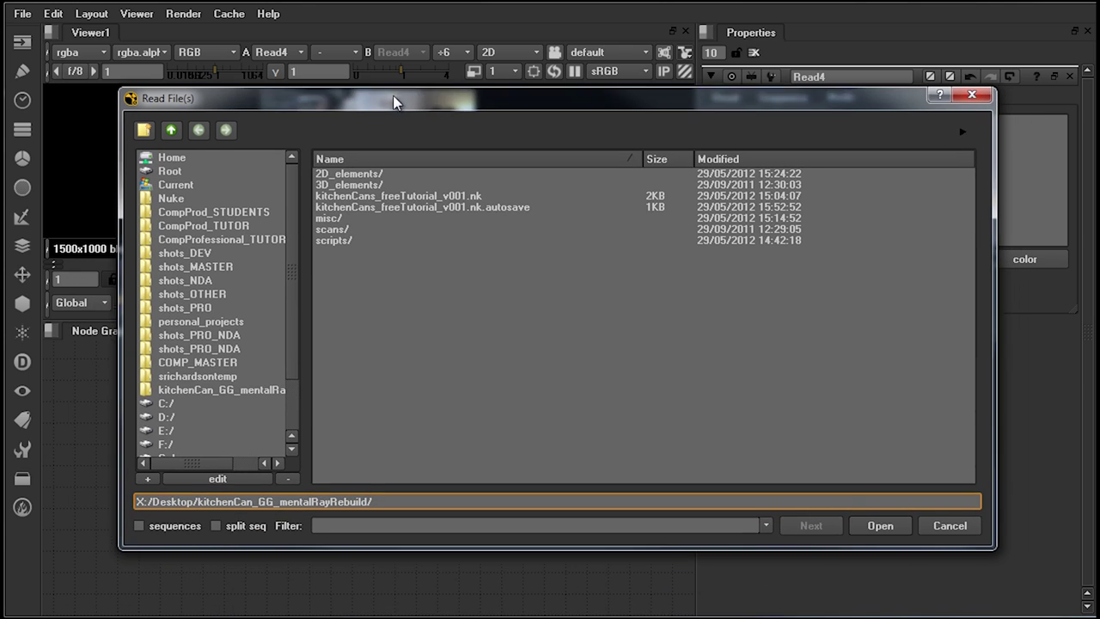
{"action": "left_click_drag", "start_coordinate": [392, 100], "coordinate": [395, 102]}
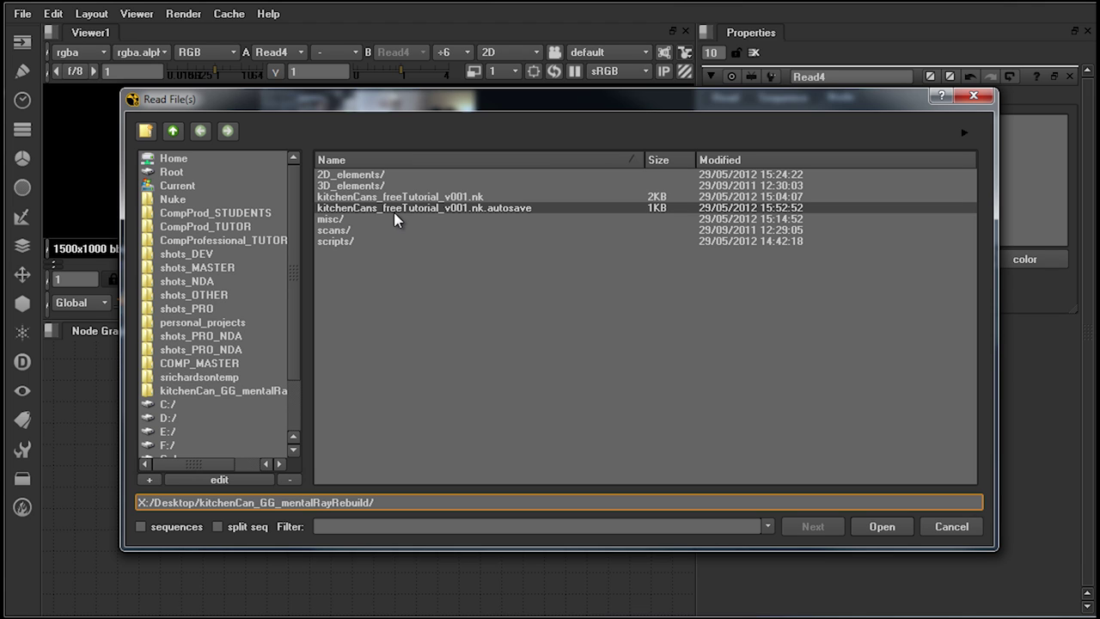
{"action": "left_click", "coordinate": [338, 232]}
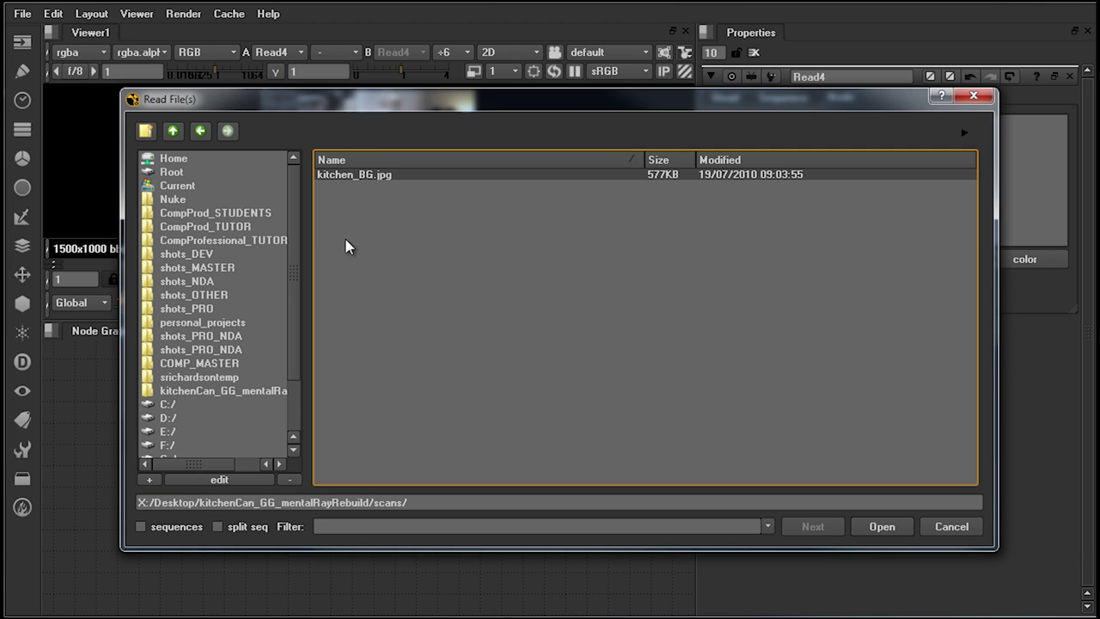
{"action": "left_click", "coordinate": [343, 175]}
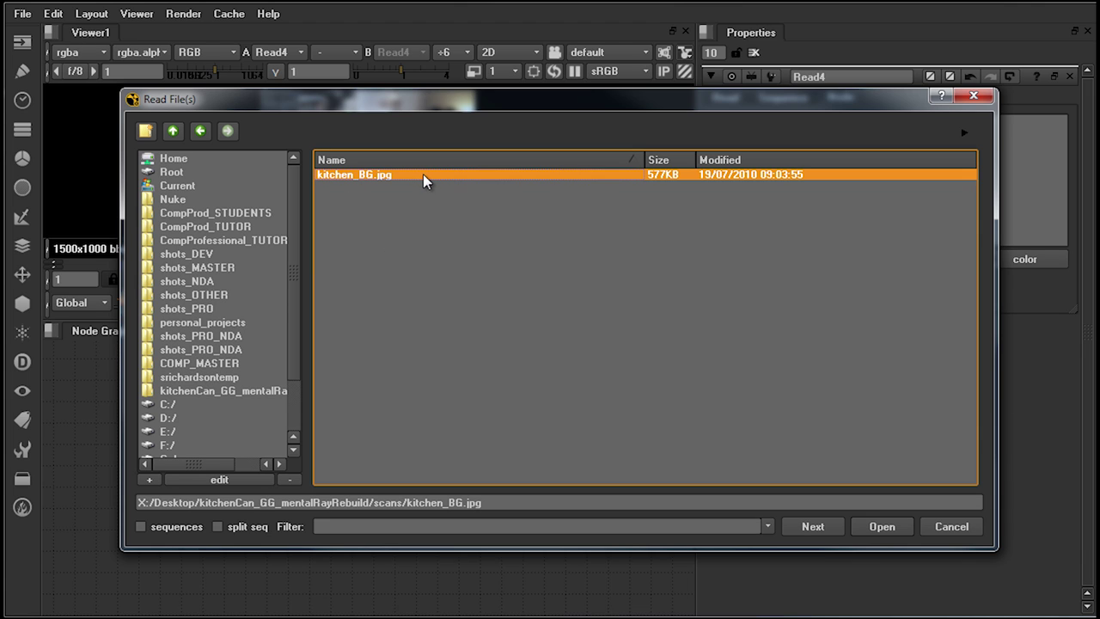
{"action": "left_click", "coordinate": [822, 530]}
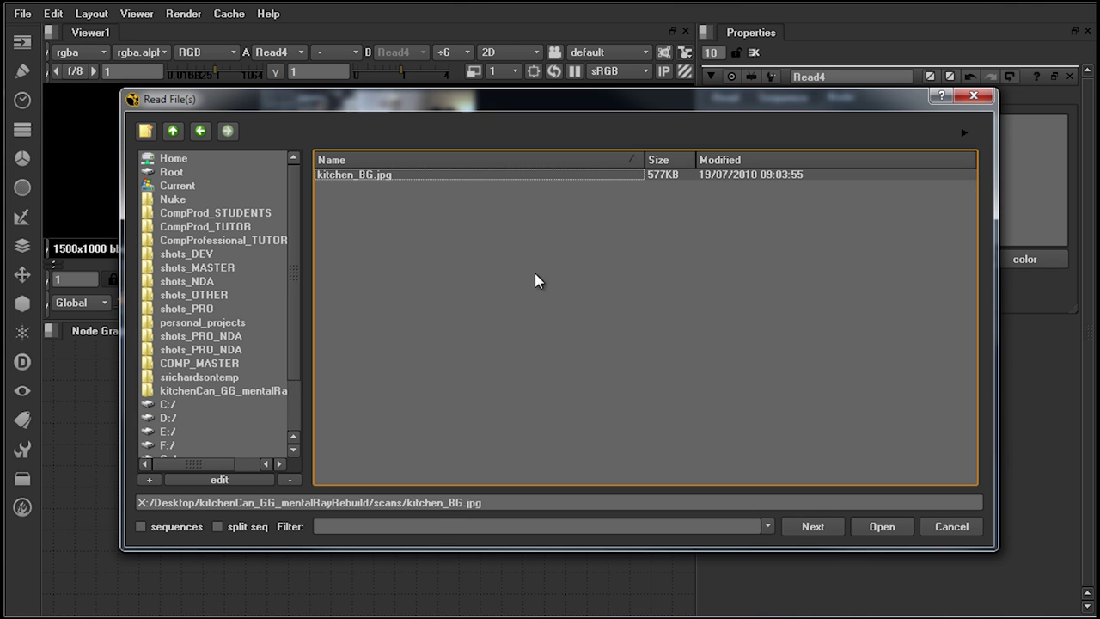
Read in kitchenCans_cansBeauty.exr and kitchenCans_floorBeauty.exr from 3D_elements/renders
{"action": "left_click", "coordinate": [172, 131]}
{"action": "double_click", "coordinate": [382, 186]}
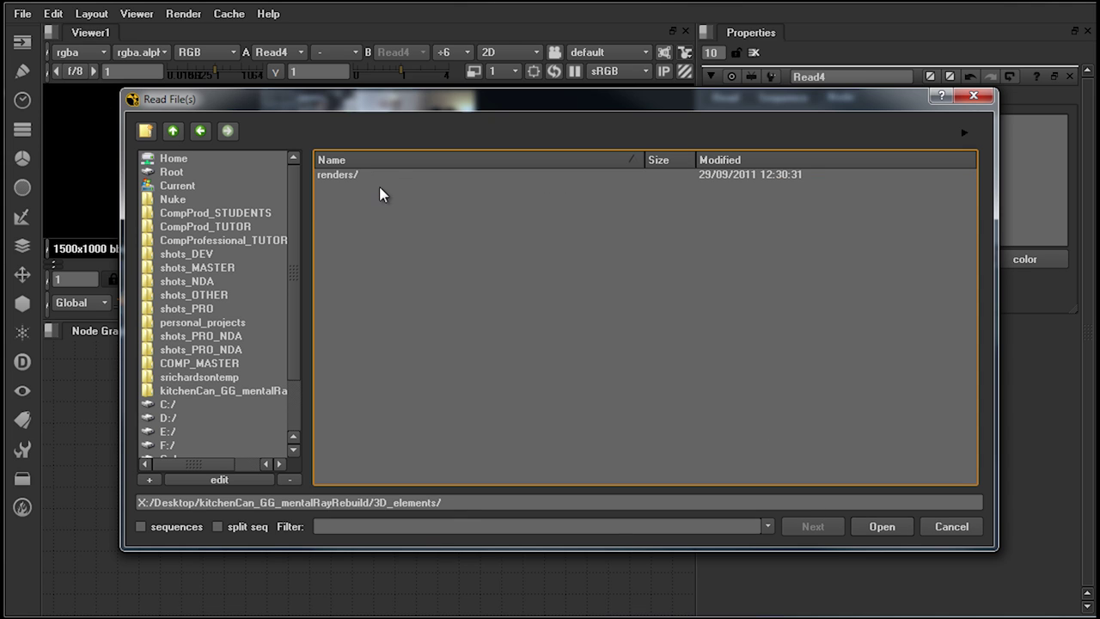
{"action": "double_click", "coordinate": [349, 175]}
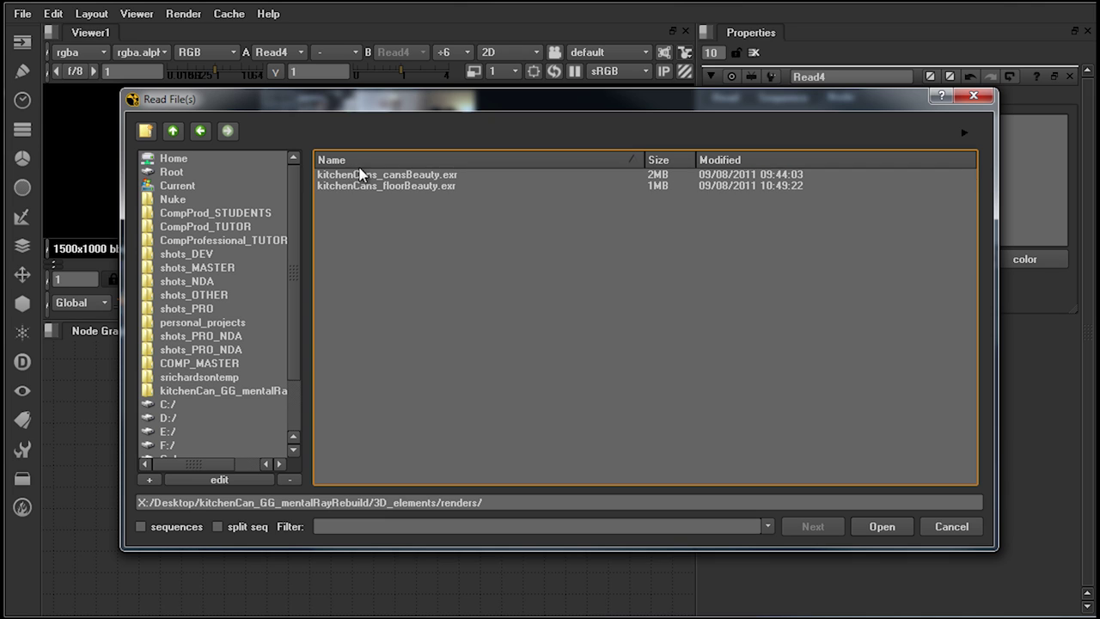
{"action": "left_click", "coordinate": [372, 176]}
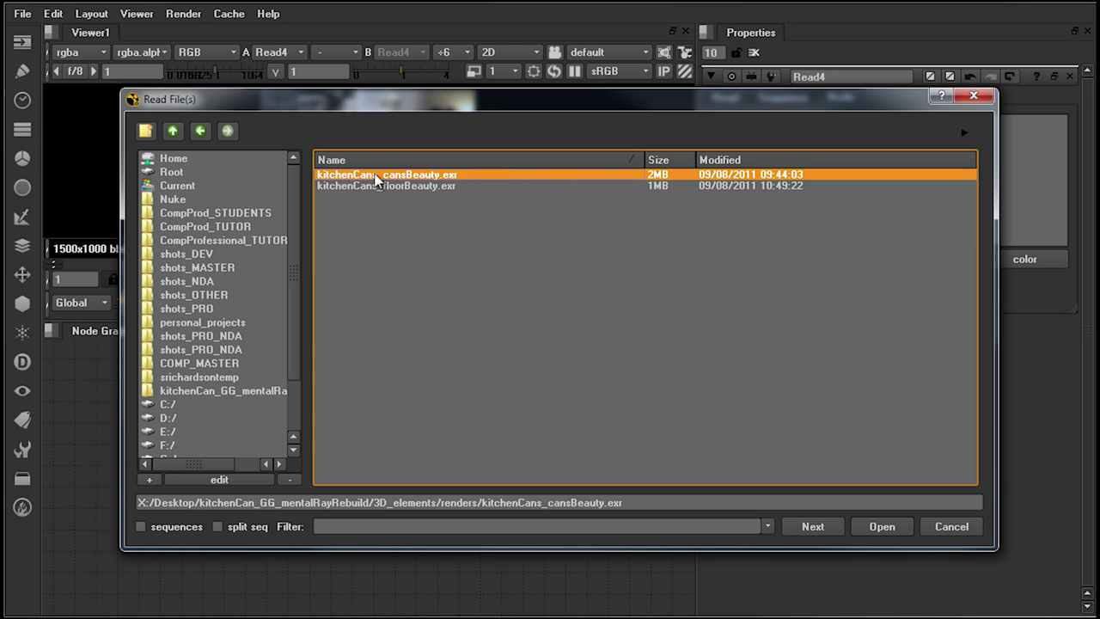
{"action": "left_click", "coordinate": [378, 187], "text": "shift"}
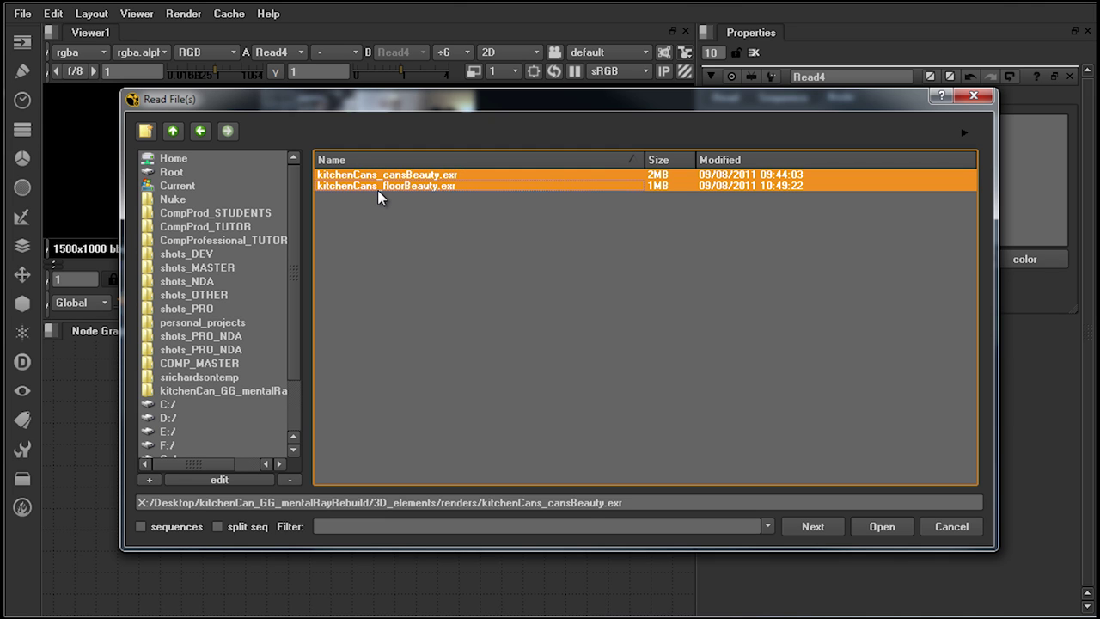
{"action": "left_click", "coordinate": [881, 527]}
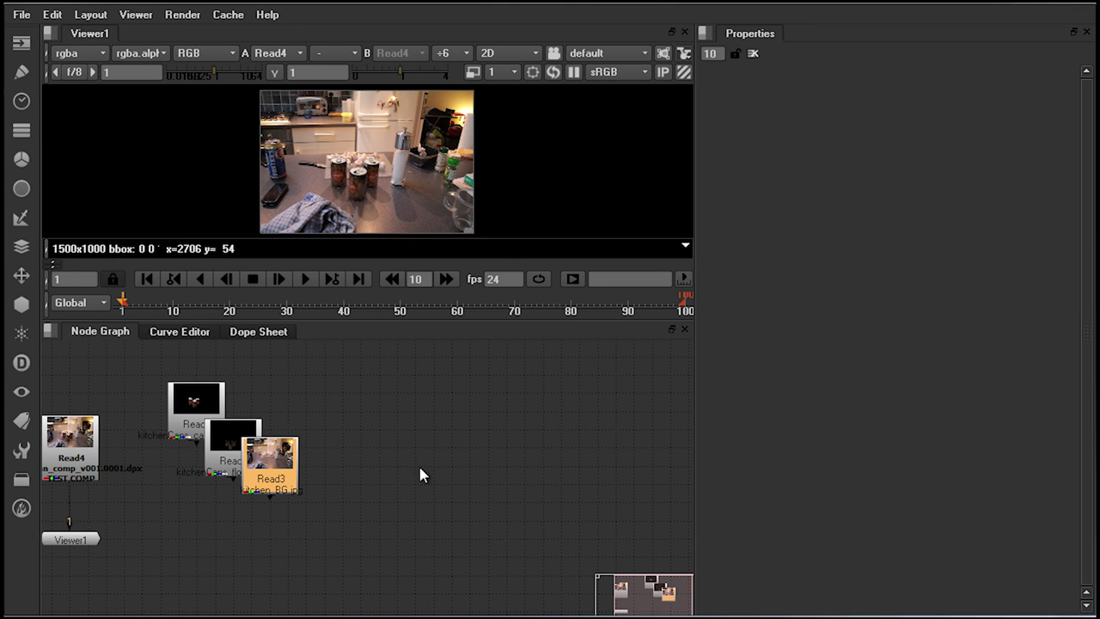
Inspect Read3's properties to confirm the kitchen plate is 1500x1000, then deselect it
{"action": "double_click", "coordinate": [274, 460]}
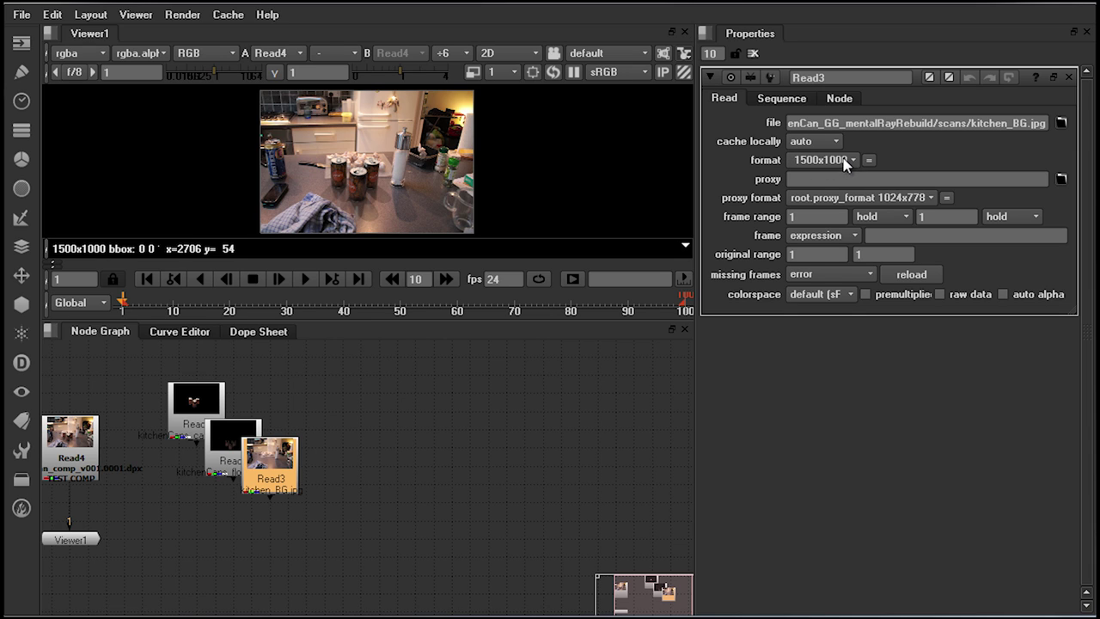
{"action": "left_click", "coordinate": [413, 433]}
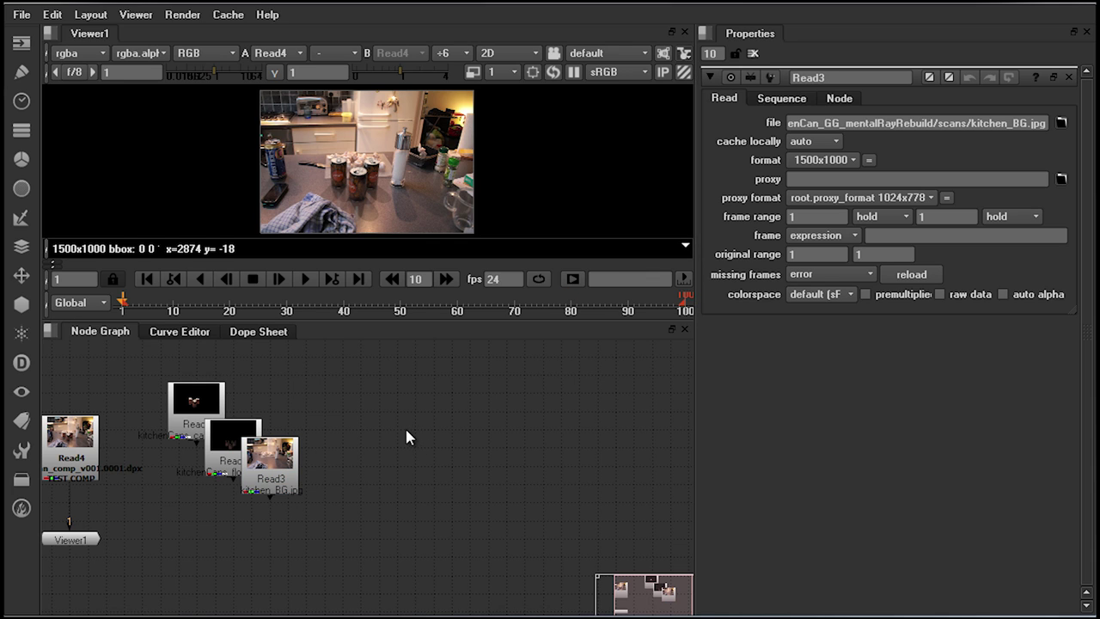
Open Project Settings and choose 1500x1000 as the full size format
{"action": "key", "text": "s"}
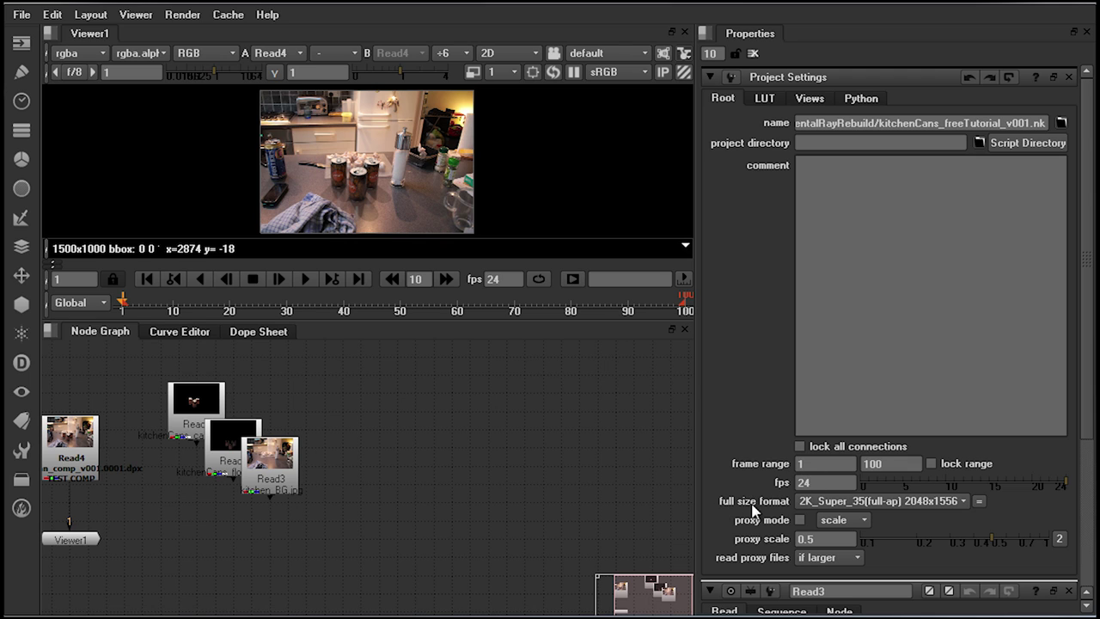
{"action": "left_click", "coordinate": [911, 508]}
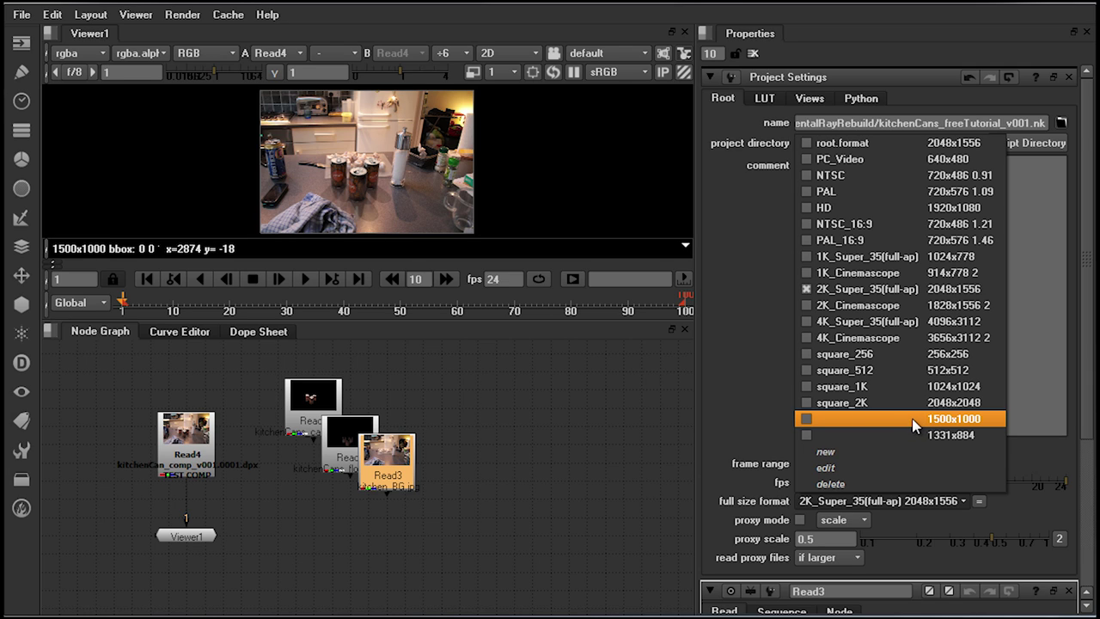
{"action": "left_click", "coordinate": [806, 420]}
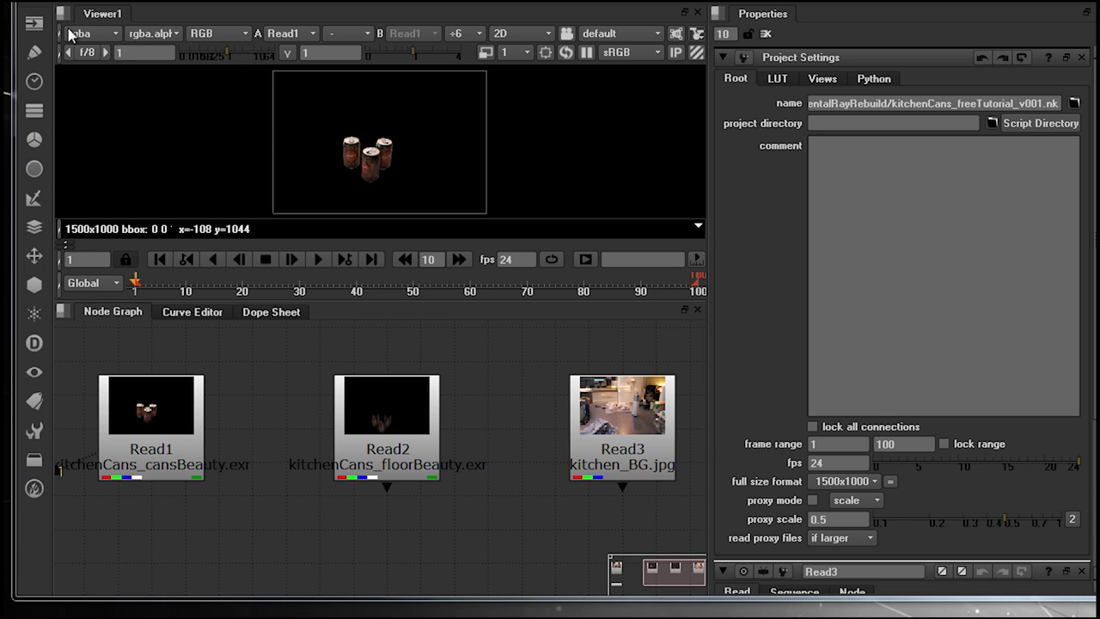
Switch the Viewer layer to diffuse, then reflection, and select the Read1 cans node
{"action": "left_click", "coordinate": [116, 38]}
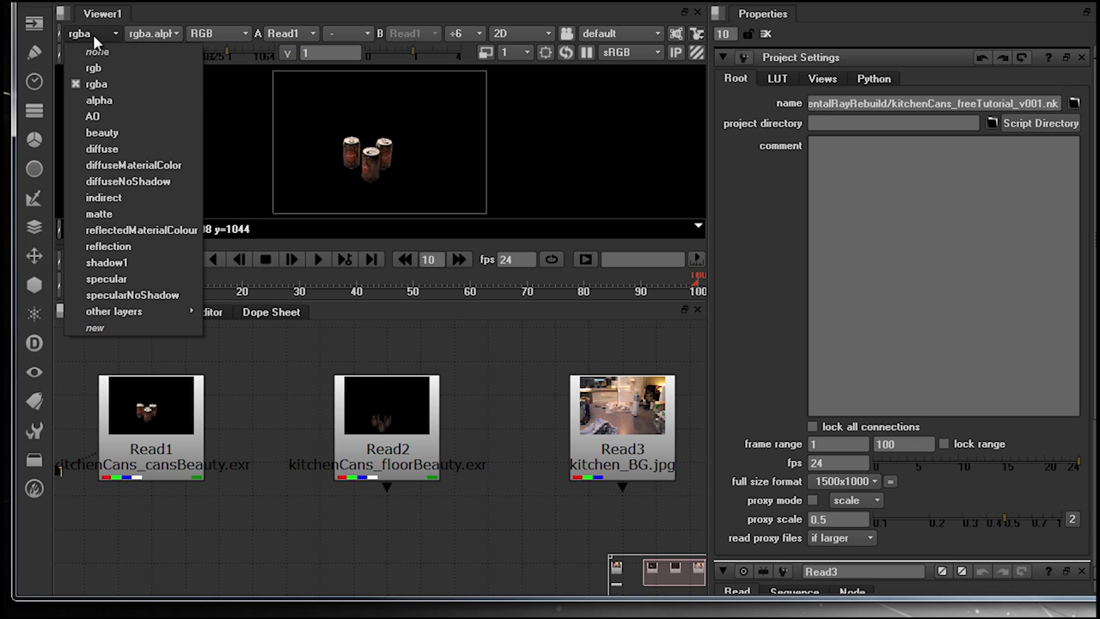
{"action": "left_click", "coordinate": [101, 150]}
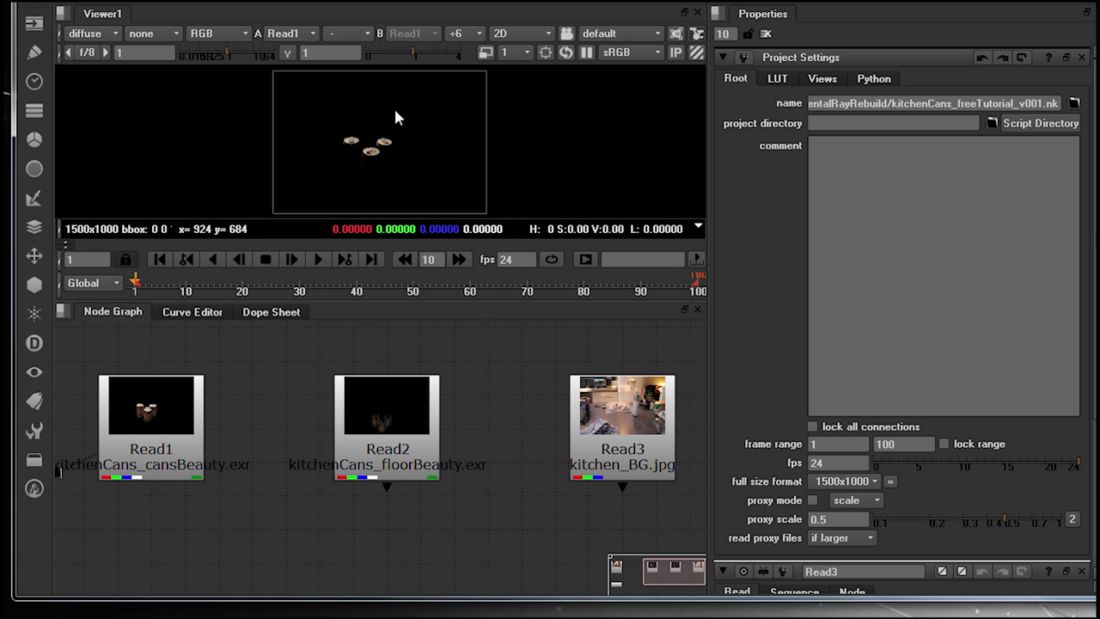
{"action": "left_click", "coordinate": [94, 33]}
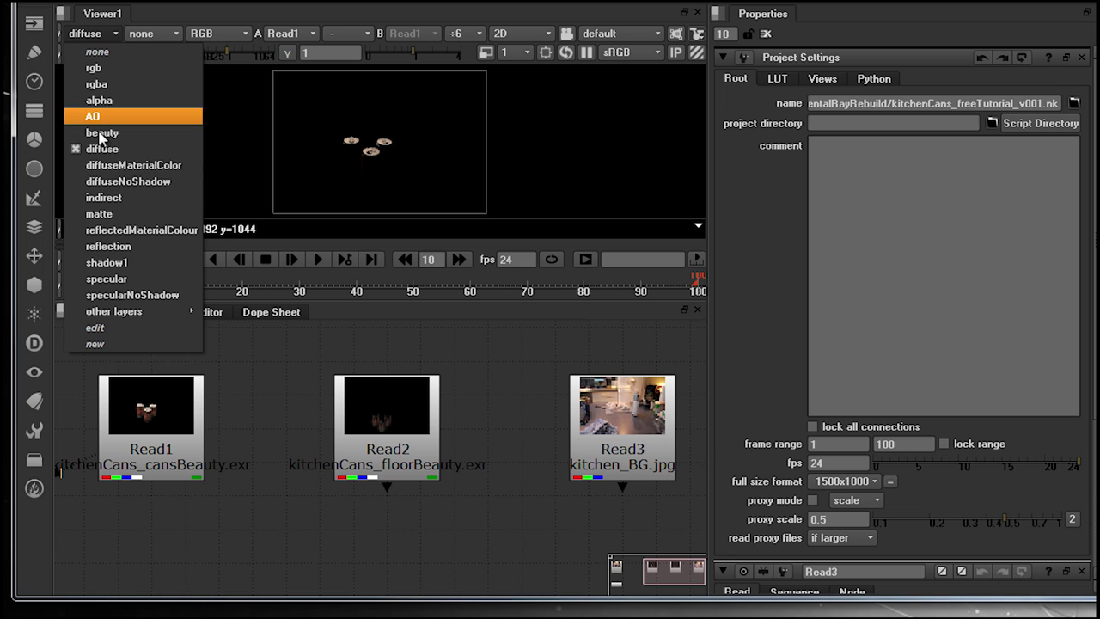
{"action": "left_click", "coordinate": [110, 249]}
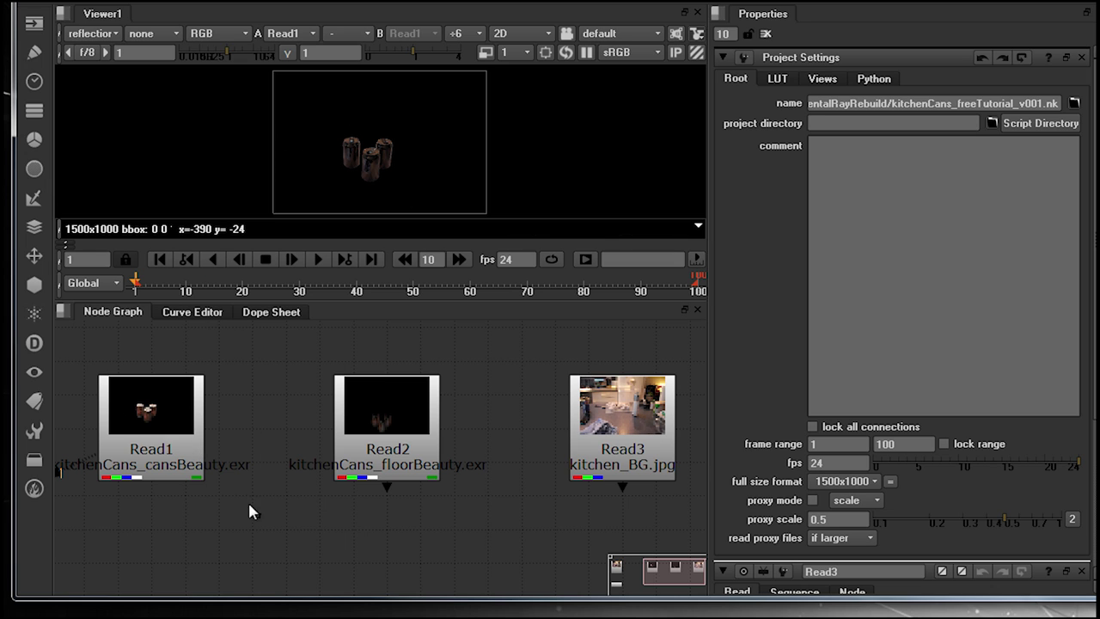
{"action": "left_click_drag", "start_coordinate": [249, 511], "coordinate": [111, 378]}
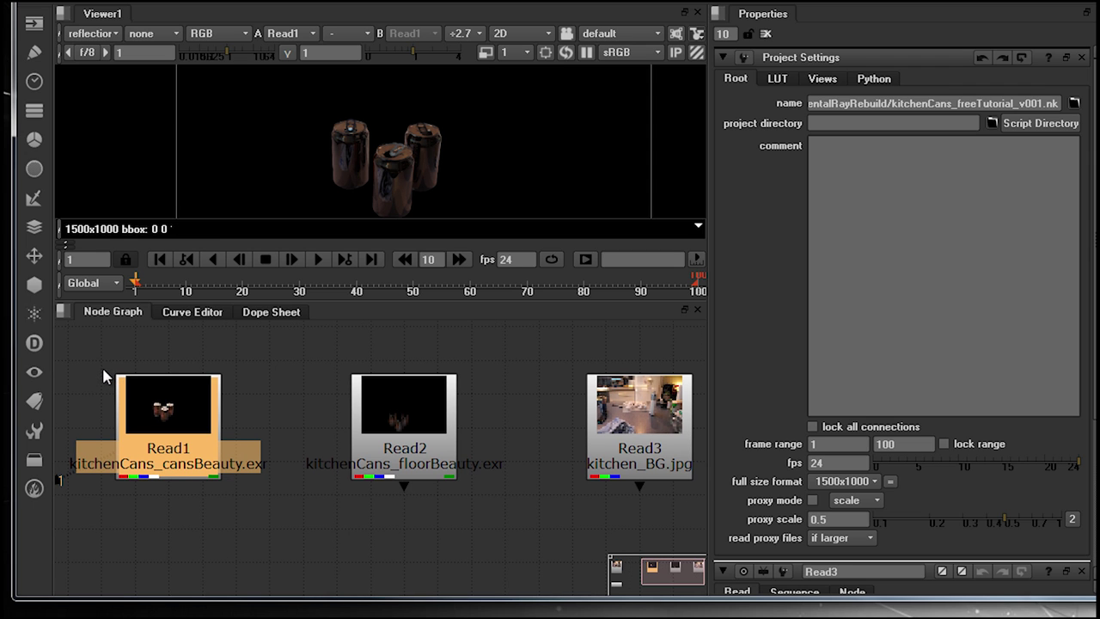
Add a Shuffle node under the cans Read and set its in 1 layer to diffuse
{"action": "key", "text": "Tab"}
{"action": "type", "text": "s"}
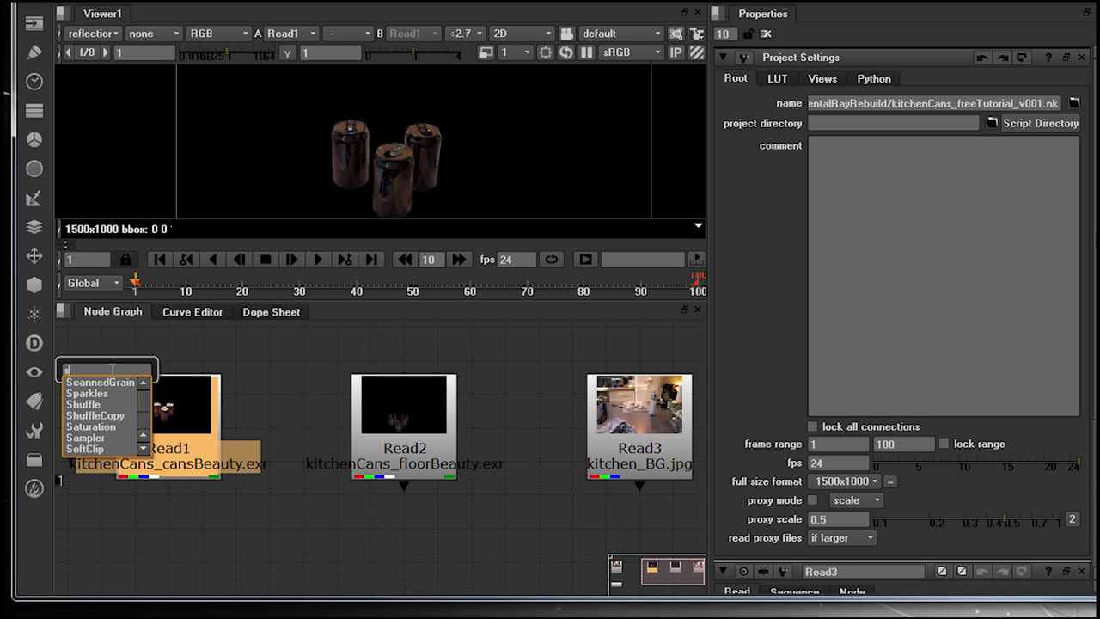
{"action": "type", "text": "huf"}
{"action": "key", "text": "Return"}
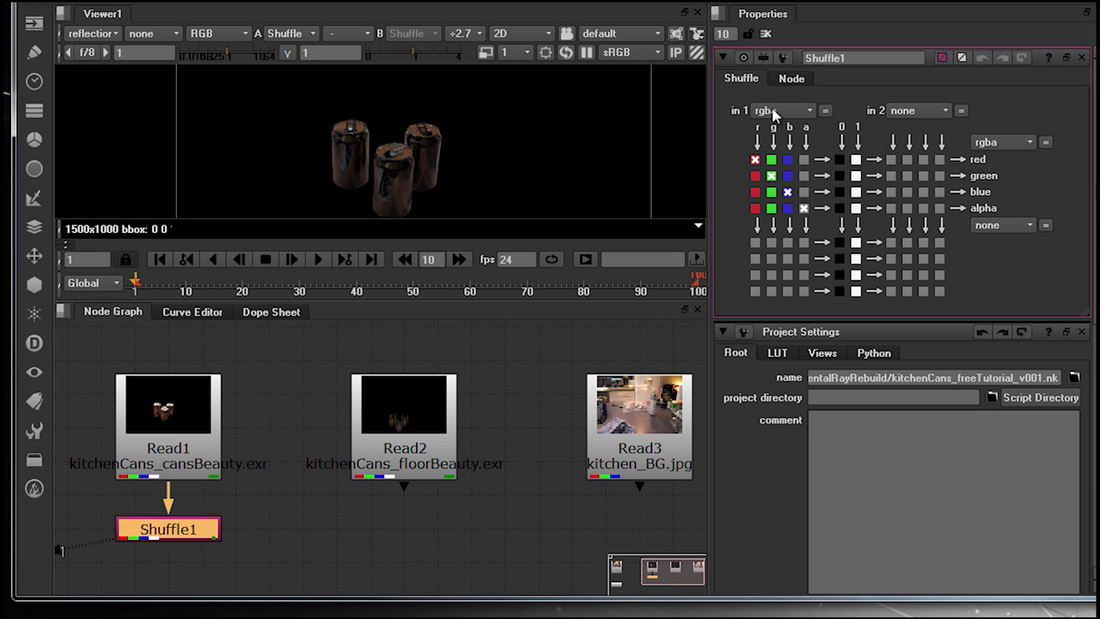
{"action": "left_click", "coordinate": [800, 113]}
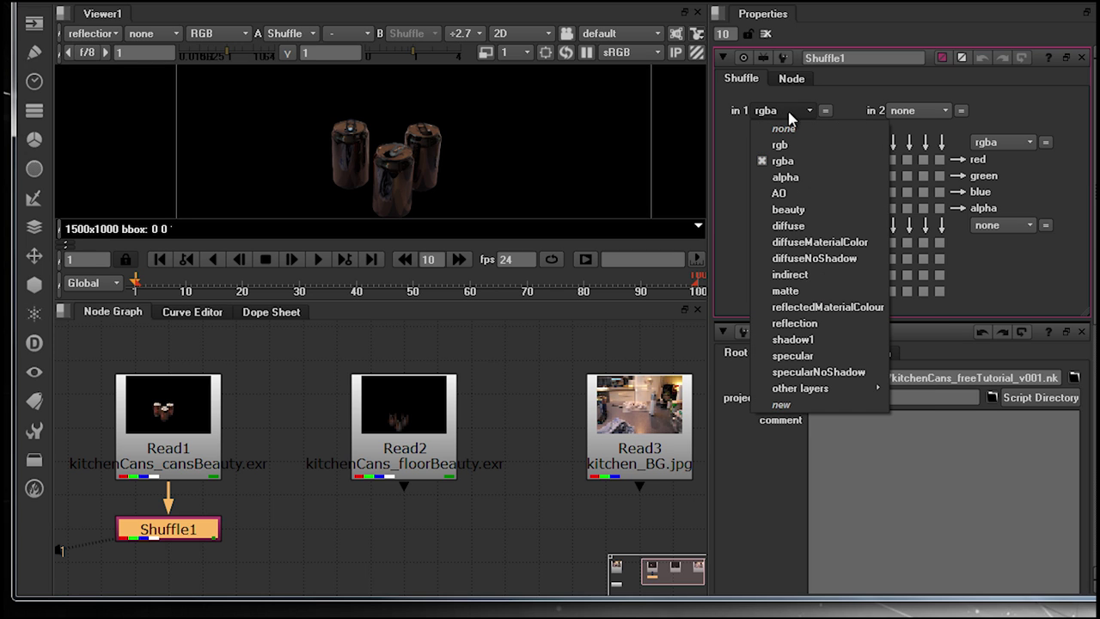
{"action": "left_click", "coordinate": [812, 226]}
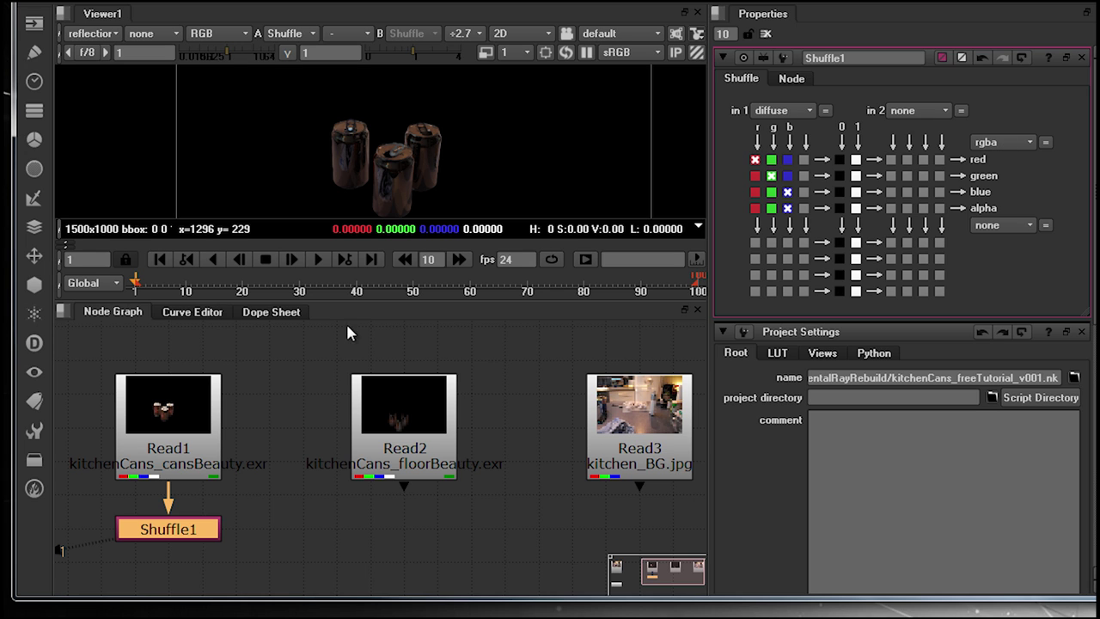
{"action": "left_click_drag", "start_coordinate": [287, 544], "coordinate": [71, 500]}
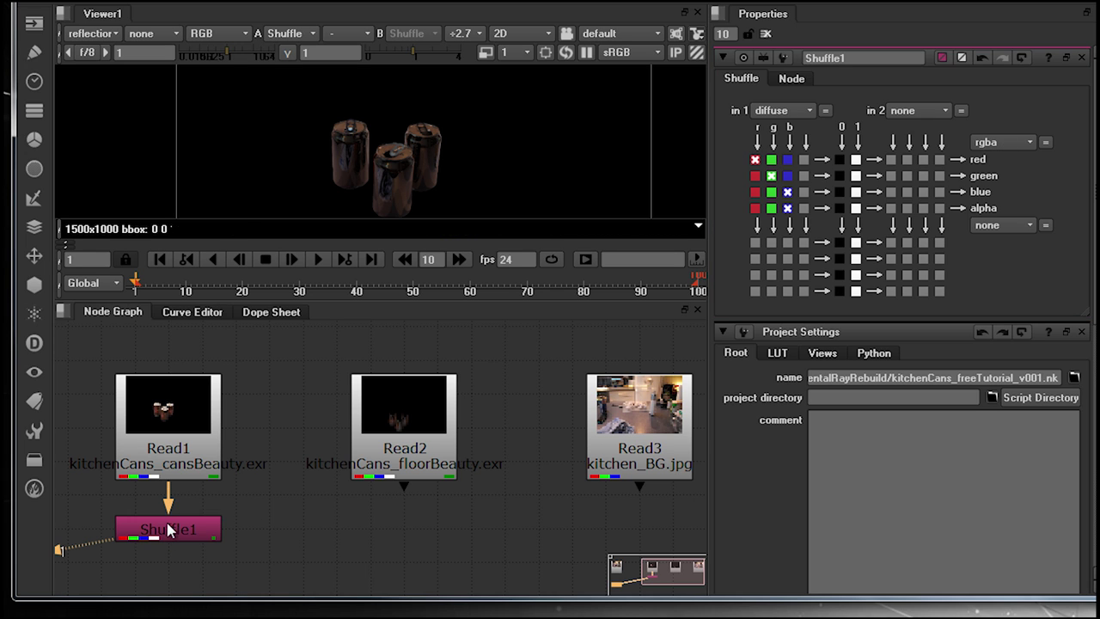
Set the Viewer to rgba and compare Read1 and Shuffle1's diffuse result on viewer inputs 1 and 2
{"action": "left_click", "coordinate": [91, 34]}
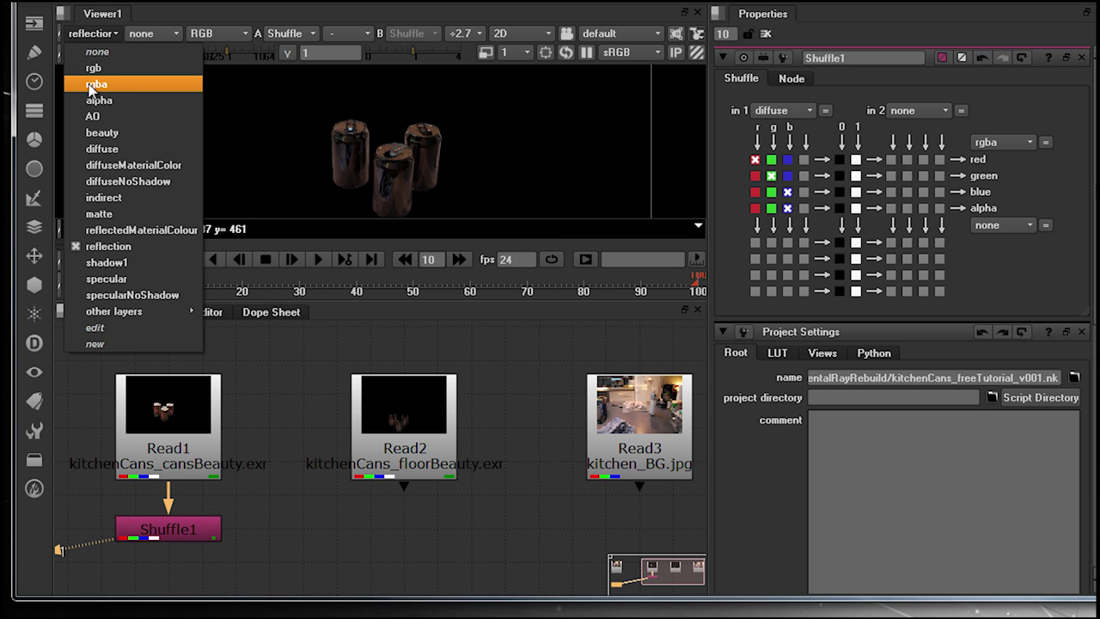
{"action": "left_click", "coordinate": [104, 85]}
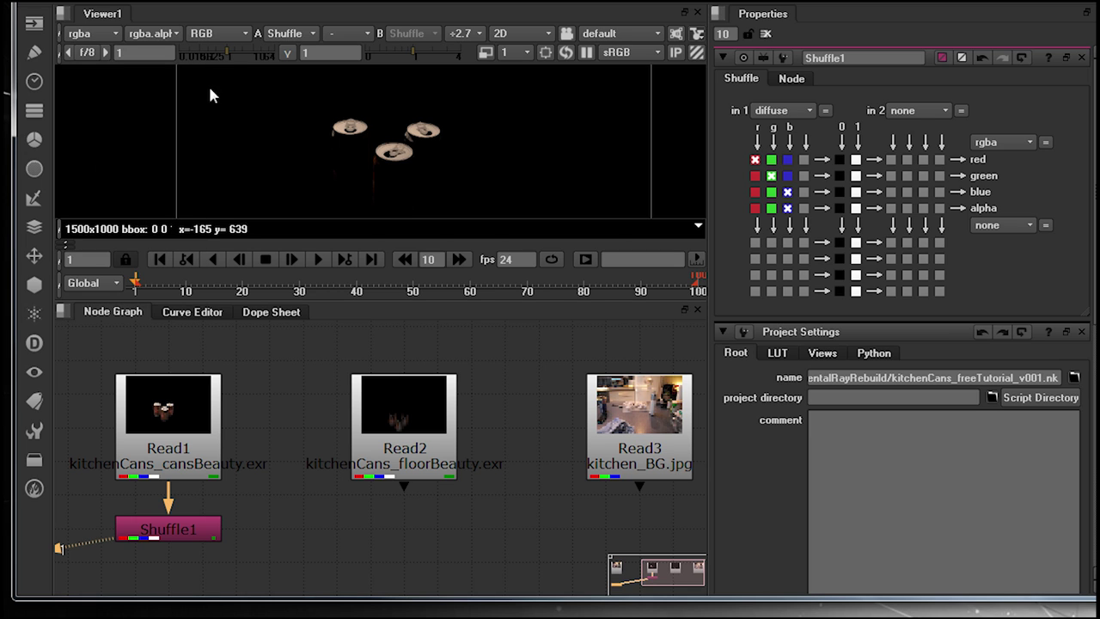
{"action": "left_click", "coordinate": [192, 400]}
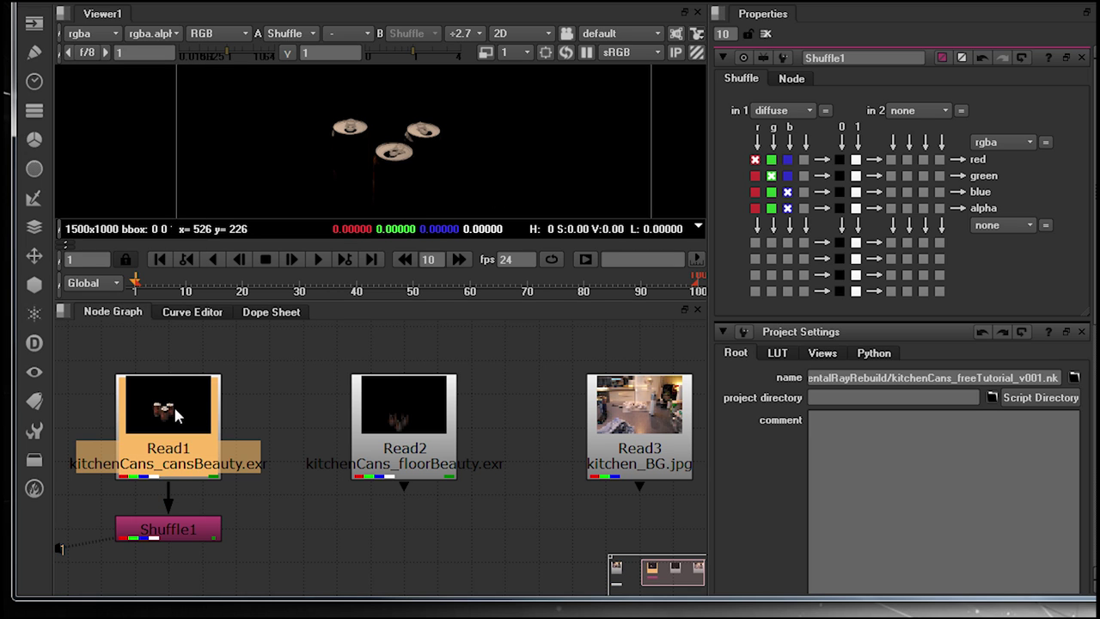
{"action": "key", "text": "1"}
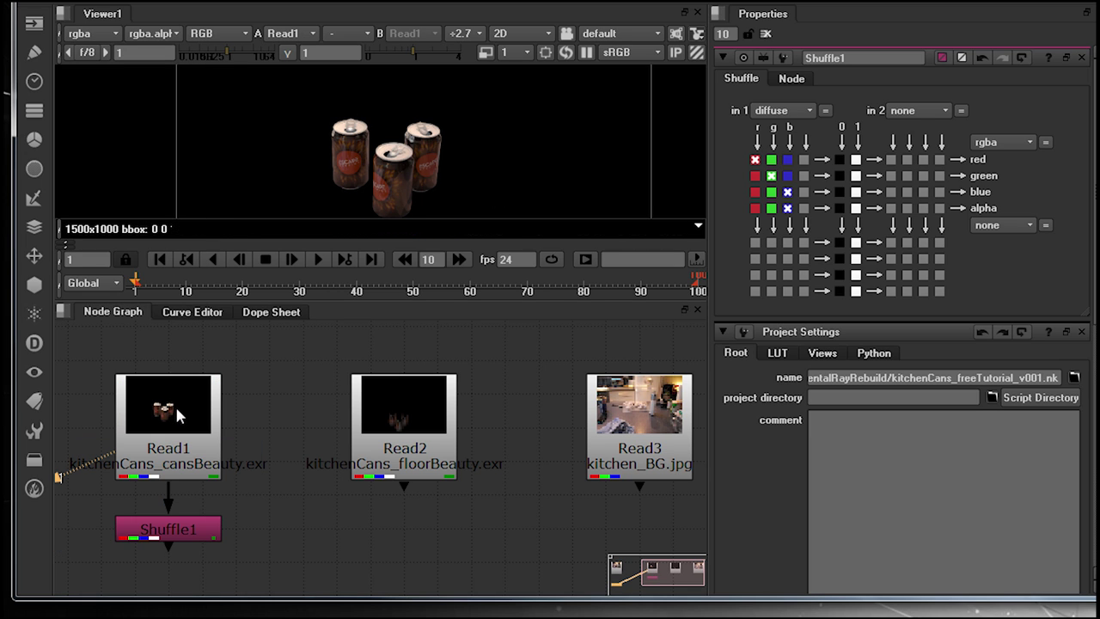
{"action": "left_click", "coordinate": [203, 530]}
{"action": "key", "text": "1"}
{"action": "left_click", "coordinate": [214, 404]}
{"action": "key", "text": "2"}
{"action": "left_click", "coordinate": [198, 528]}
{"action": "key", "text": "1"}
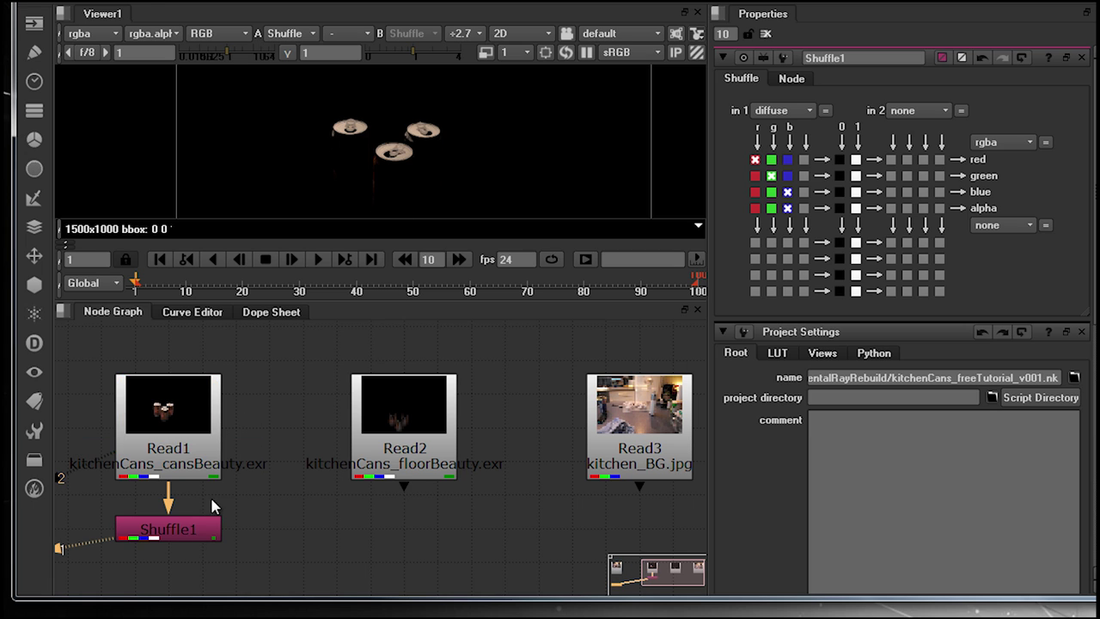
Maximize the Viewer, inspect Shuffle1's alpha channel, then restore colour view and layout
{"action": "key", "text": "space"}
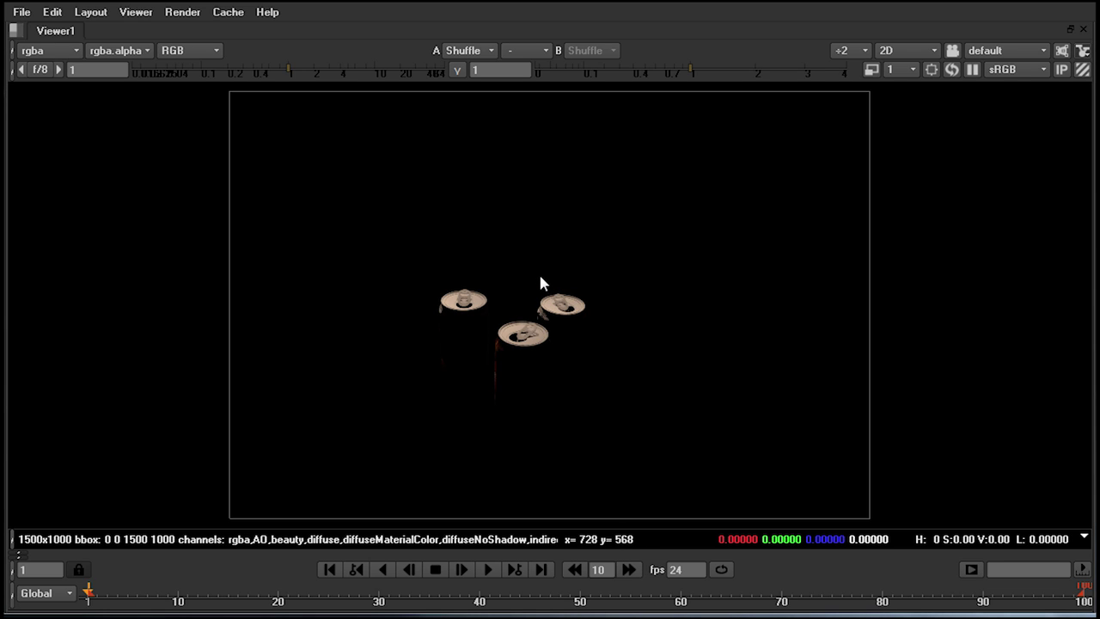
{"action": "key", "text": "a"}
{"action": "key", "text": "a"}
{"action": "key", "text": "space"}
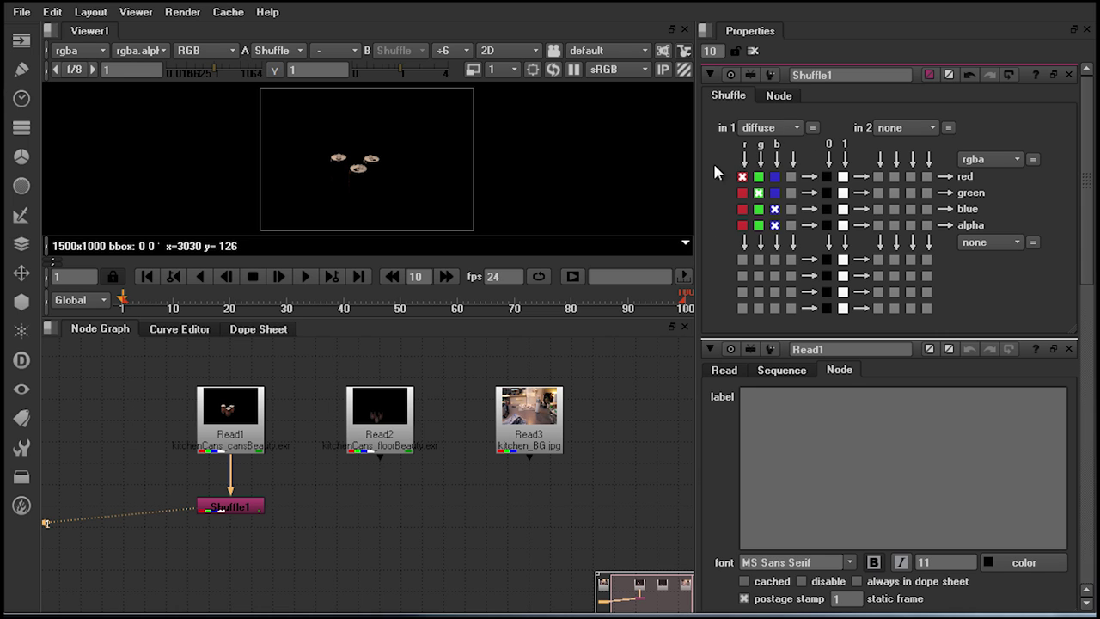
Feed Shuffle1's alpha from the b channel and view Read1's alpha on viewer input 1
{"action": "left_click", "coordinate": [775, 225]}
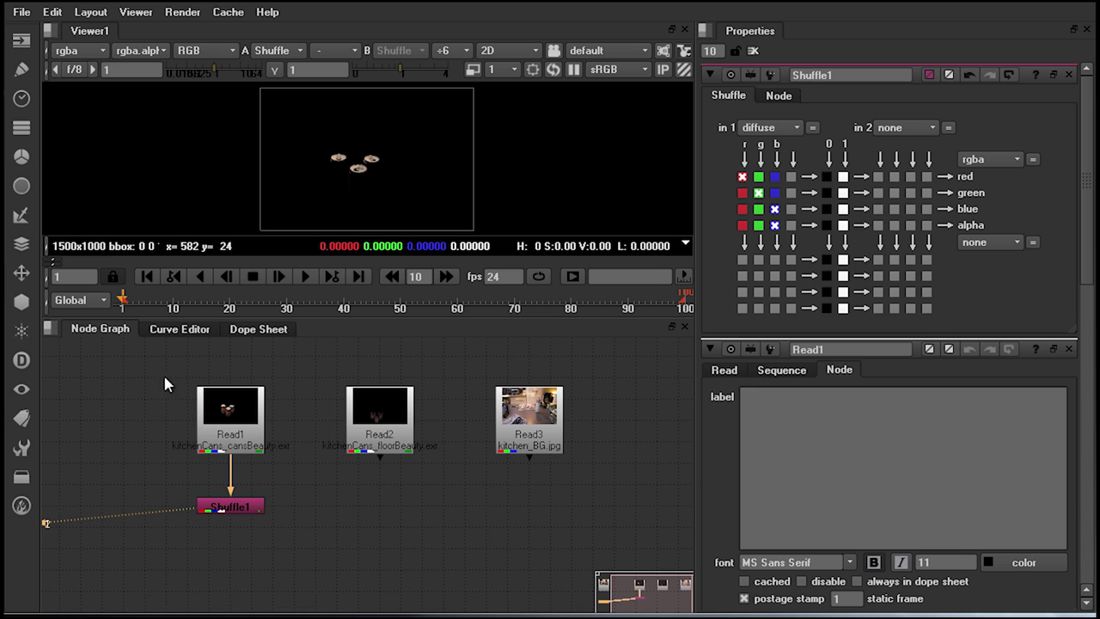
{"action": "left_click_drag", "start_coordinate": [138, 359], "coordinate": [326, 490]}
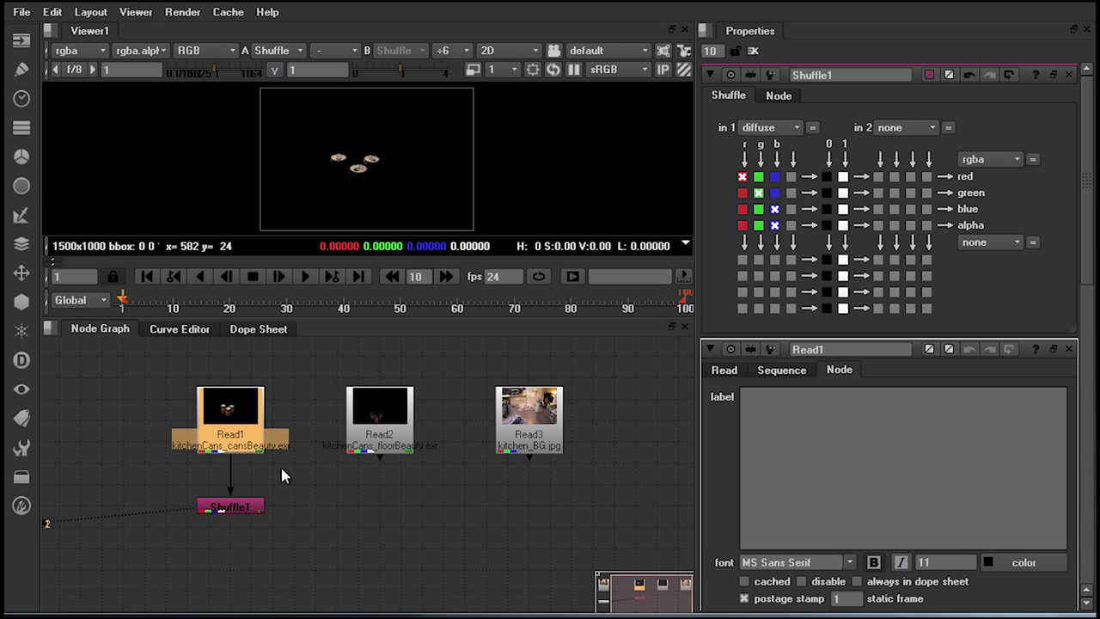
{"action": "key", "text": "1"}
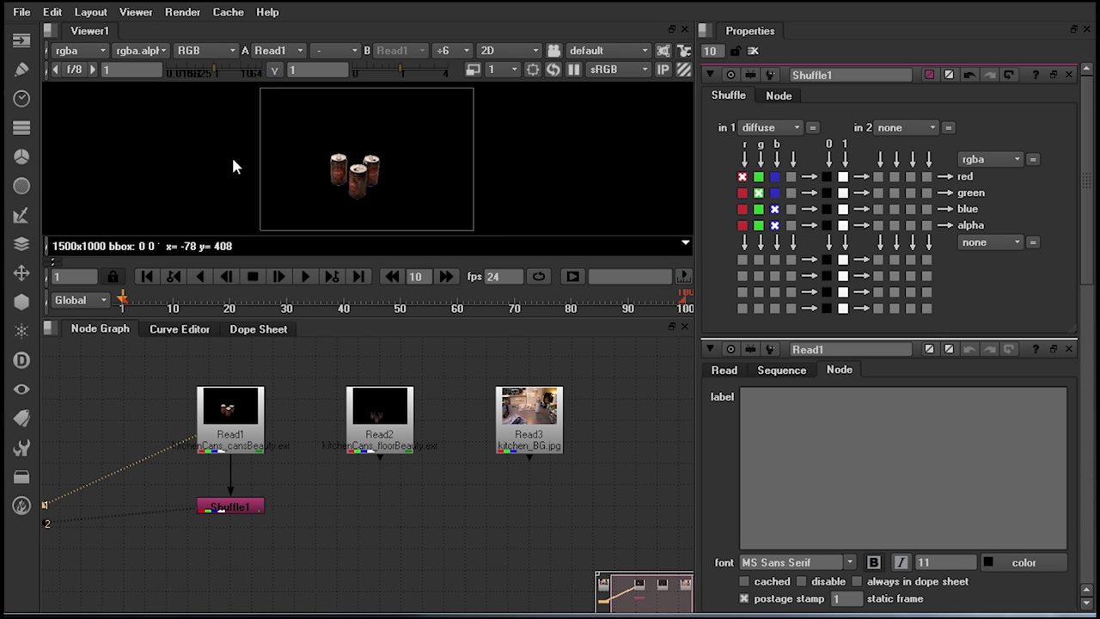
{"action": "left_click", "coordinate": [86, 52]}
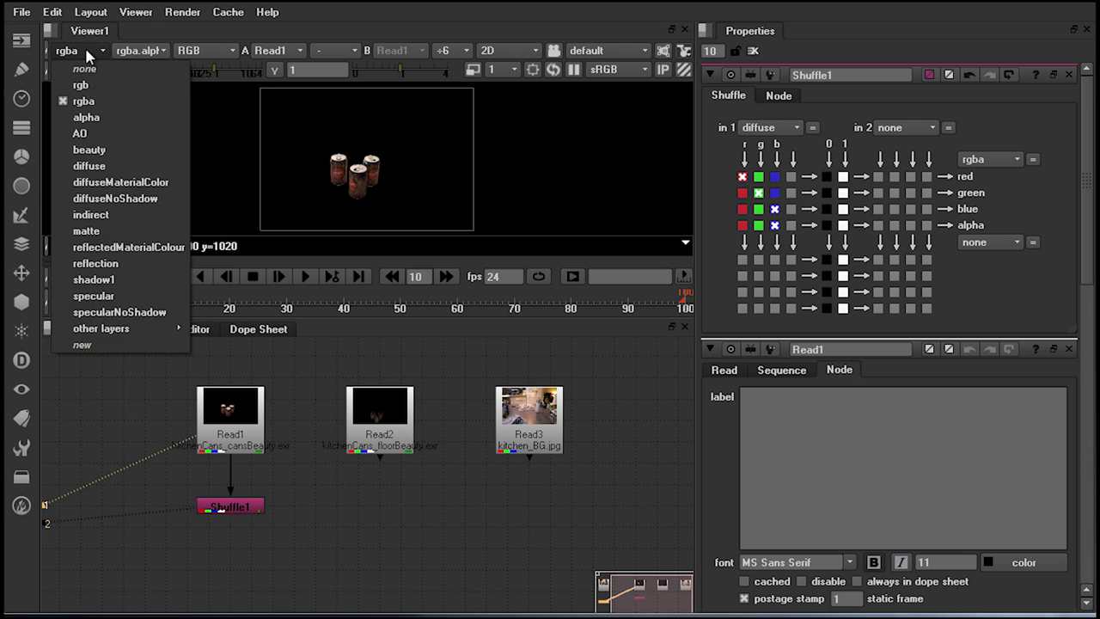
{"action": "left_click", "coordinate": [86, 118]}
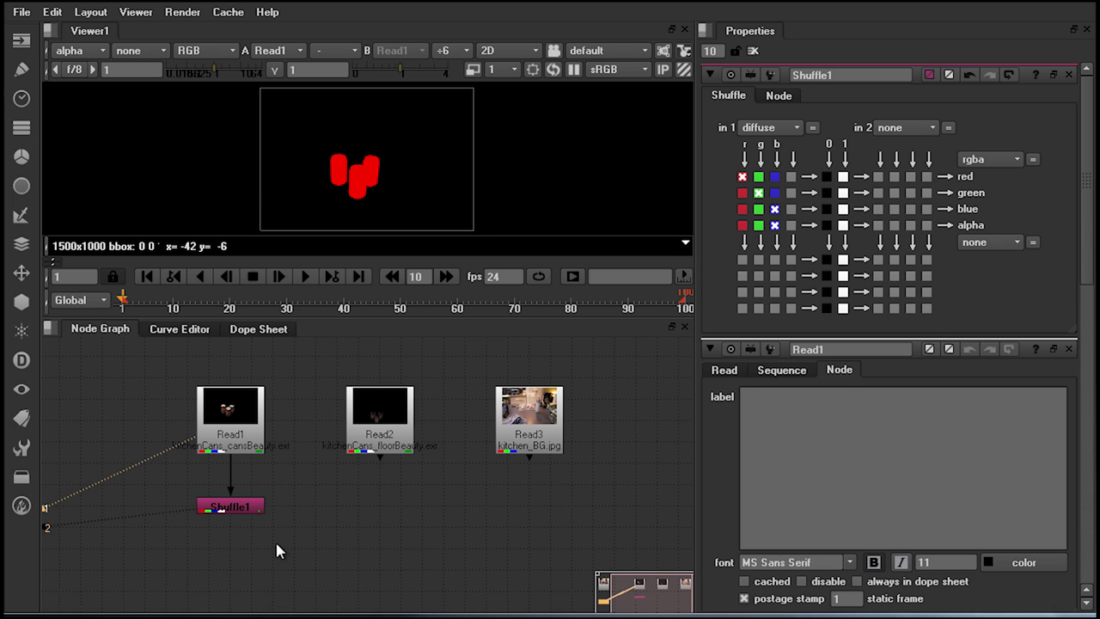
View Shuffle1's alpha on viewer input 2, then return the Viewer to rgba
{"action": "left_click_drag", "start_coordinate": [298, 545], "coordinate": [172, 503]}
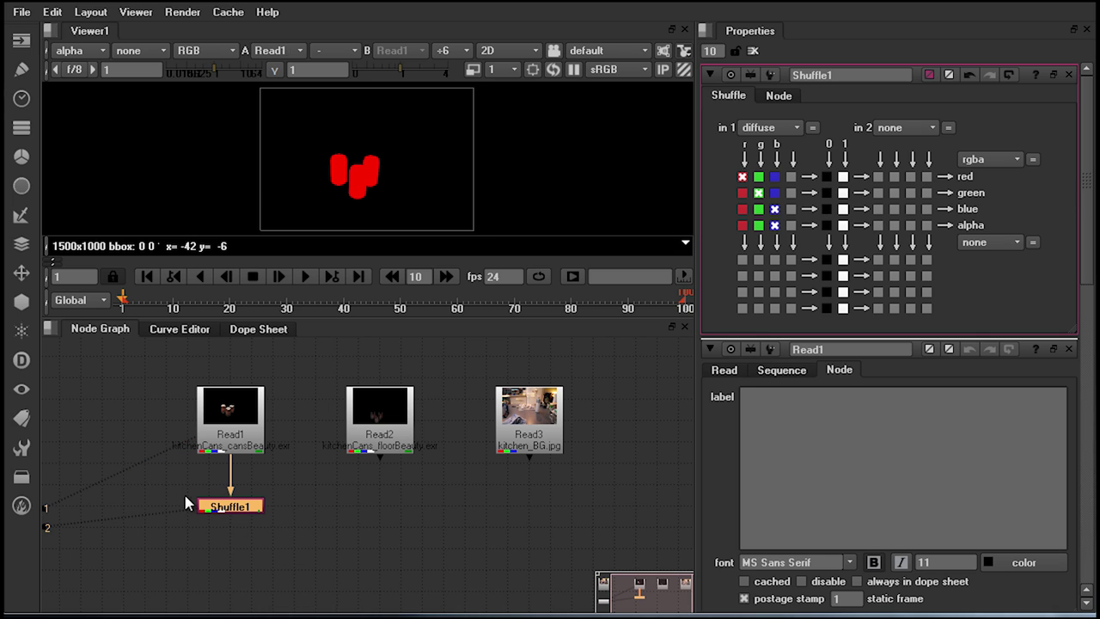
{"action": "key", "text": "2"}
{"action": "left_click", "coordinate": [225, 554]}
{"action": "left_click", "coordinate": [79, 53]}
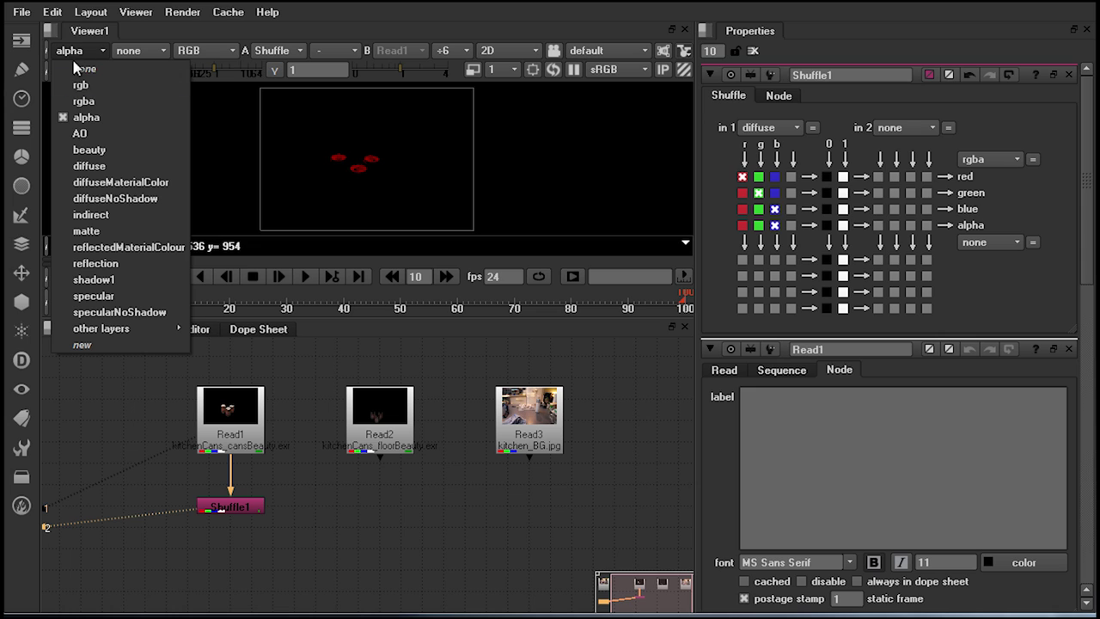
{"action": "left_click", "coordinate": [91, 103]}
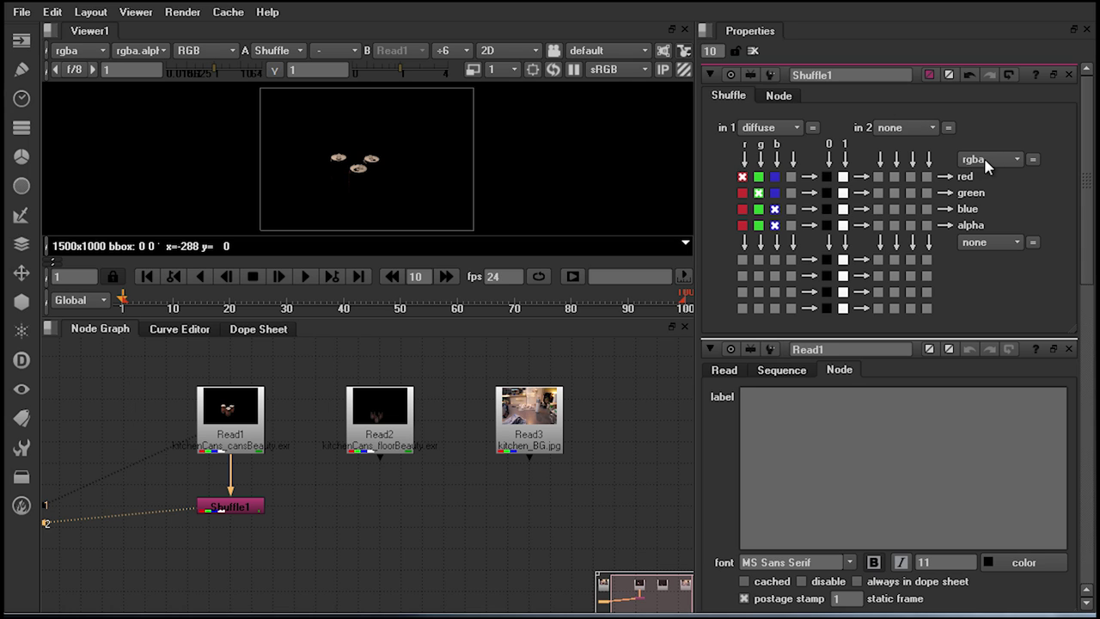
Set Shuffle1's in 2 to alpha, route its a channel into the output alpha, and check the matte
{"action": "left_click", "coordinate": [905, 128]}
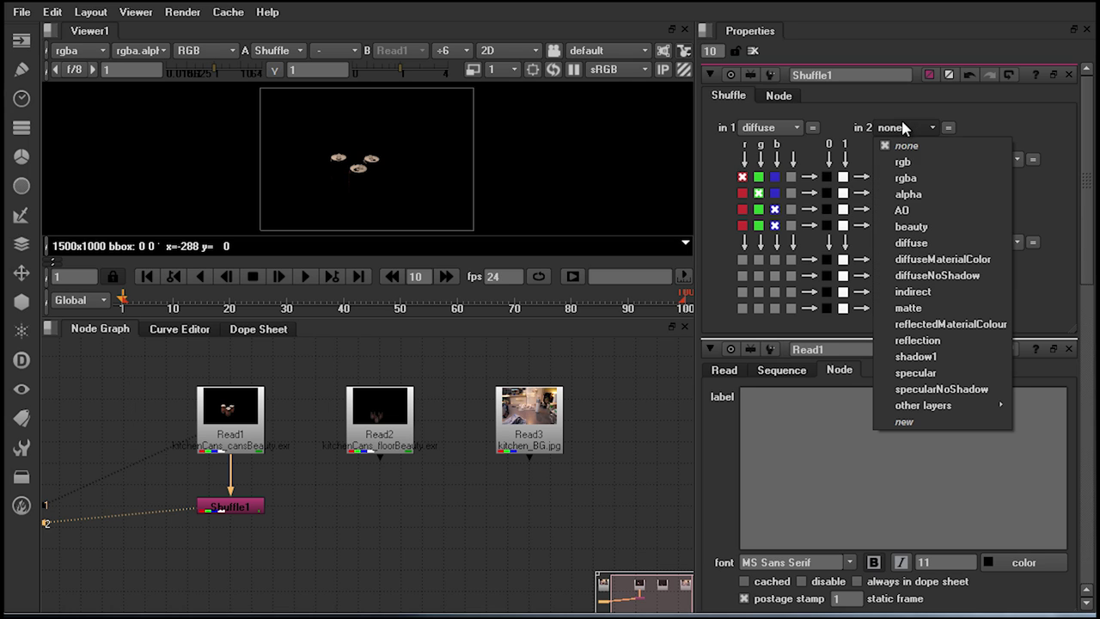
{"action": "left_click", "coordinate": [908, 195]}
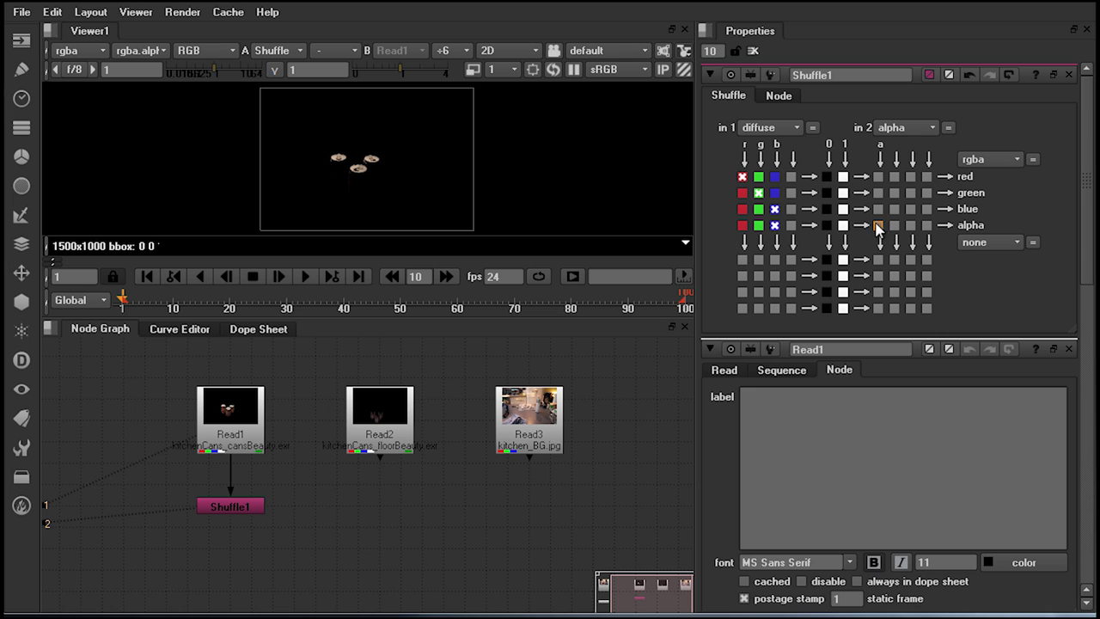
{"action": "left_click", "coordinate": [877, 226]}
{"action": "left_click_drag", "start_coordinate": [269, 554], "coordinate": [146, 485]}
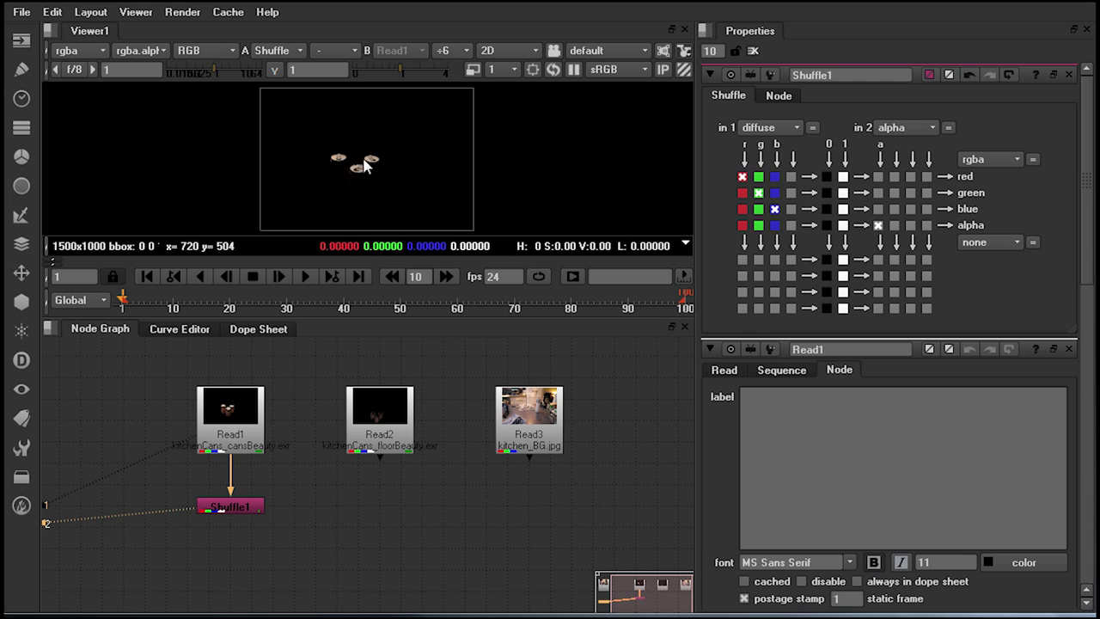
{"action": "key", "text": "a"}
{"action": "key", "text": "a"}
{"action": "key", "text": "a"}
{"action": "key", "text": "a"}
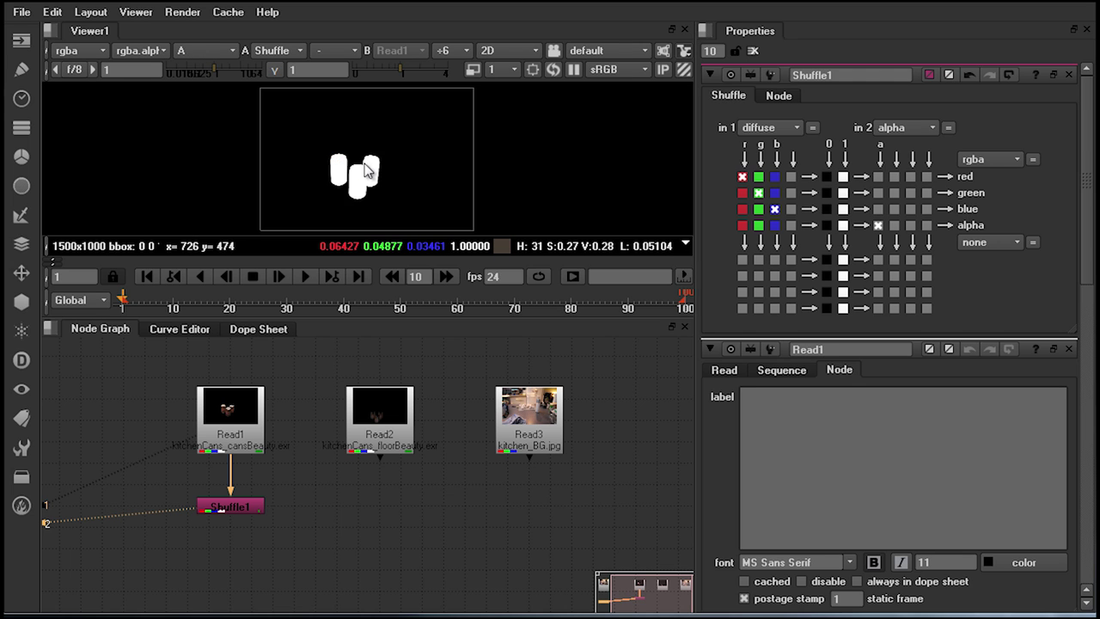
{"action": "key", "text": "a"}
{"action": "key", "text": "a"}
{"action": "key", "text": "a"}
{"action": "key", "text": "a"}
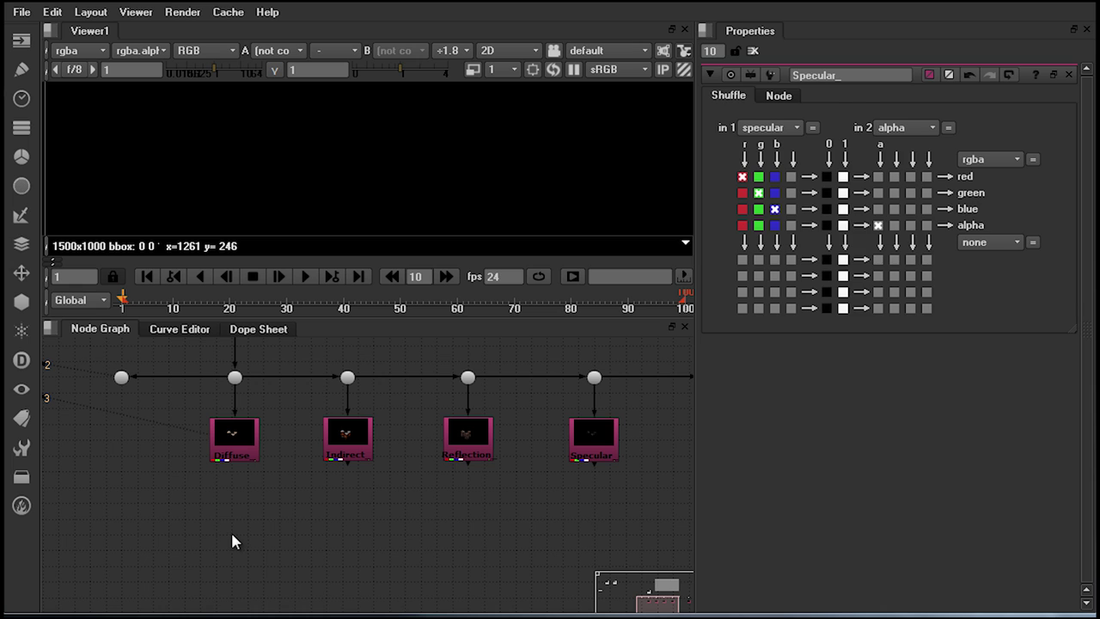
Add Merge1 with Diffuse as background and Indirect as foreground, and view the result
{"action": "key", "text": "m"}
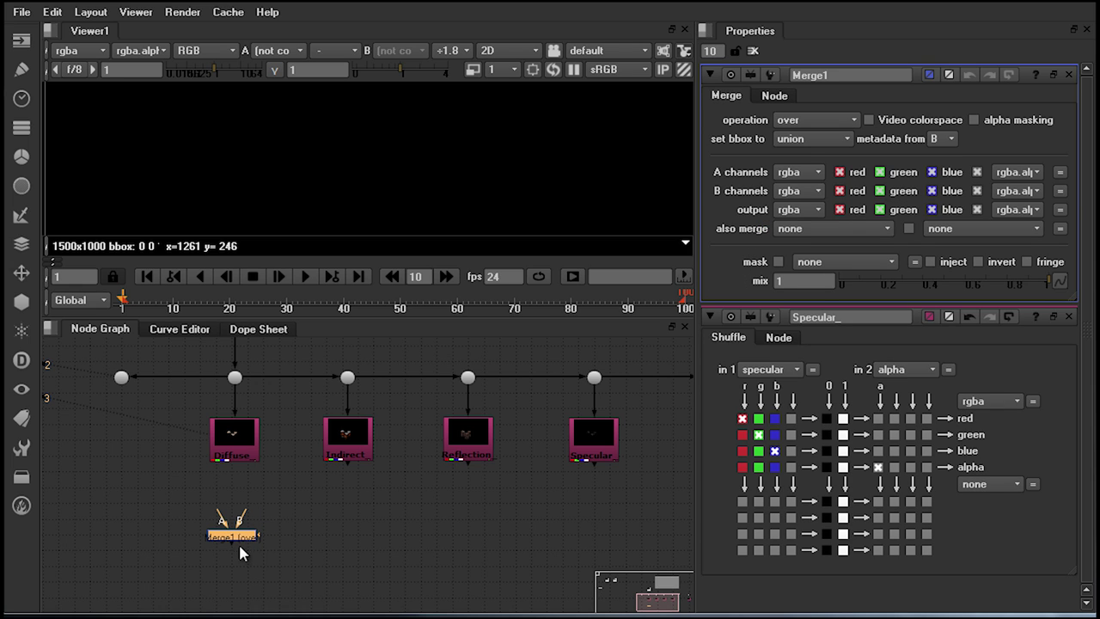
{"action": "left_click_drag", "start_coordinate": [243, 514], "coordinate": [234, 438]}
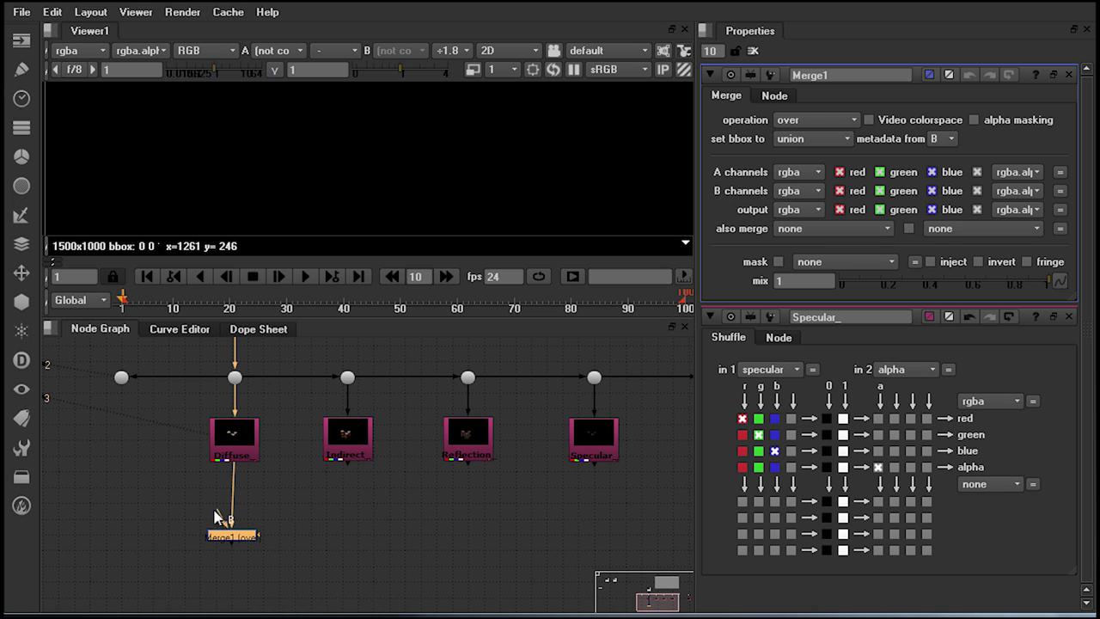
{"action": "left_click_drag", "start_coordinate": [221, 517], "coordinate": [331, 443]}
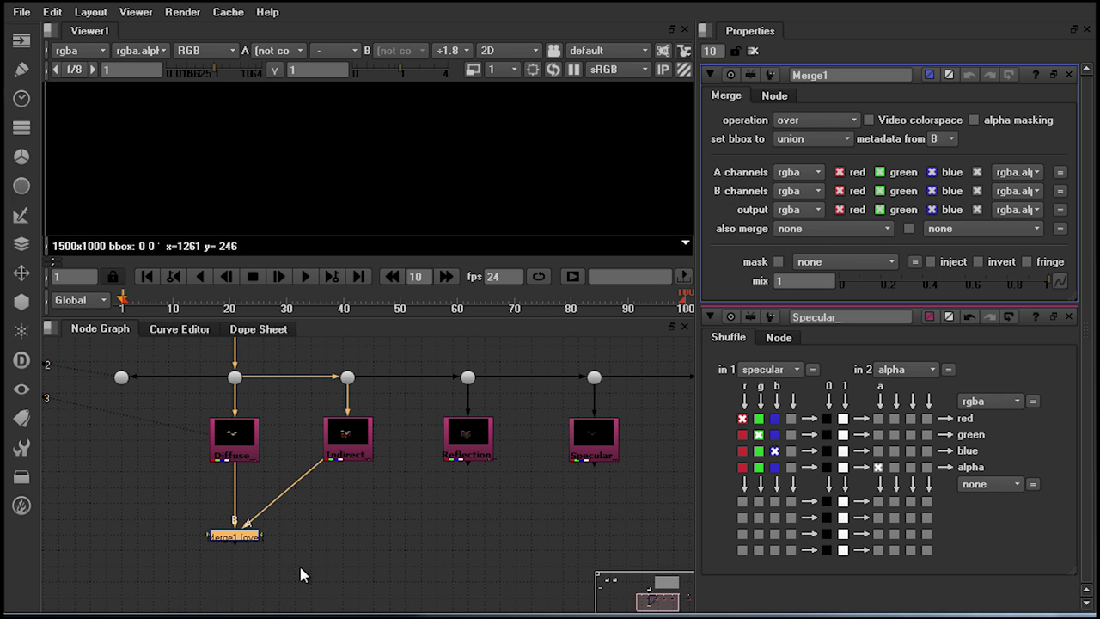
{"action": "left_click", "coordinate": [217, 534]}
{"action": "key", "text": "1"}
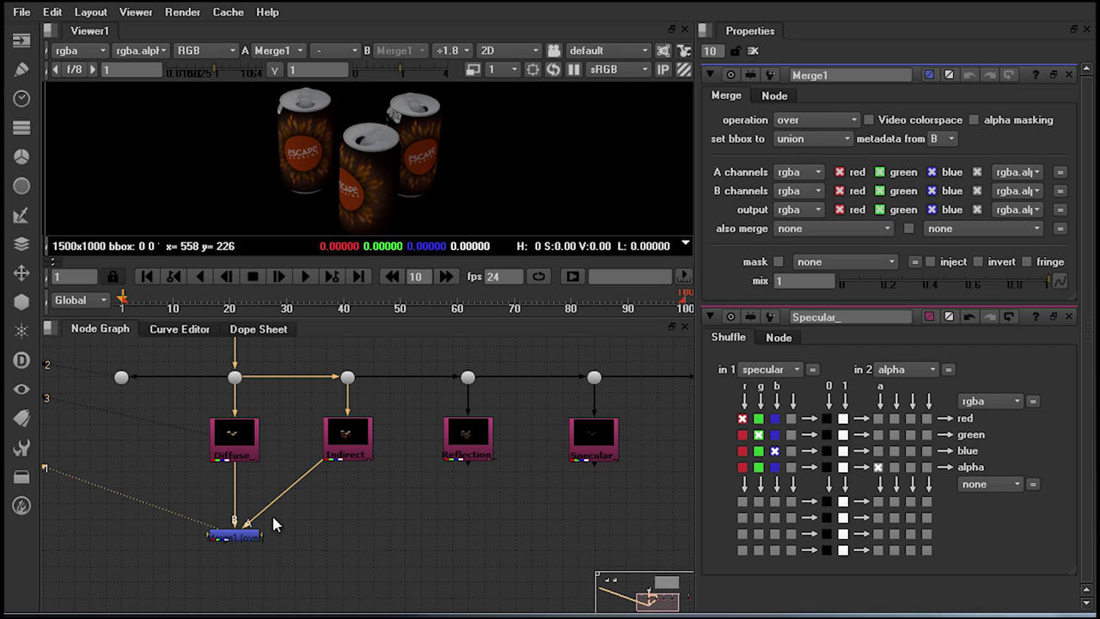
View the Diffuse pass, the Indirect pass, and then Merge1 in turn
{"action": "left_click_drag", "start_coordinate": [172, 398], "coordinate": [290, 475]}
{"action": "key", "text": "1"}
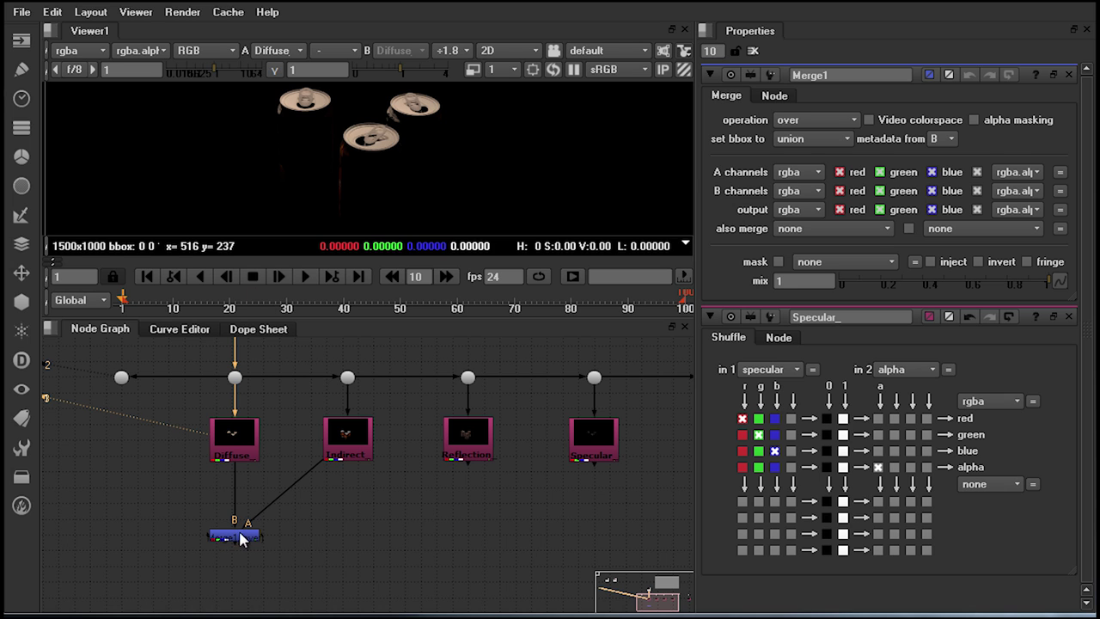
{"action": "left_click_drag", "start_coordinate": [392, 476], "coordinate": [316, 383]}
{"action": "key", "text": "1"}
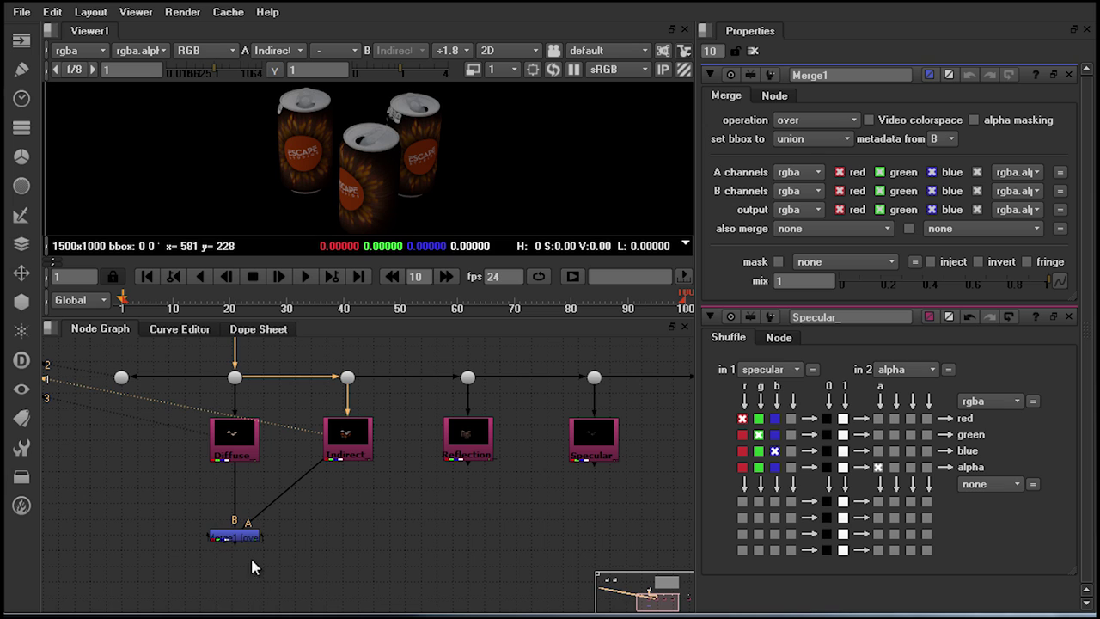
{"action": "left_click", "coordinate": [225, 539]}
{"action": "key", "text": "1"}
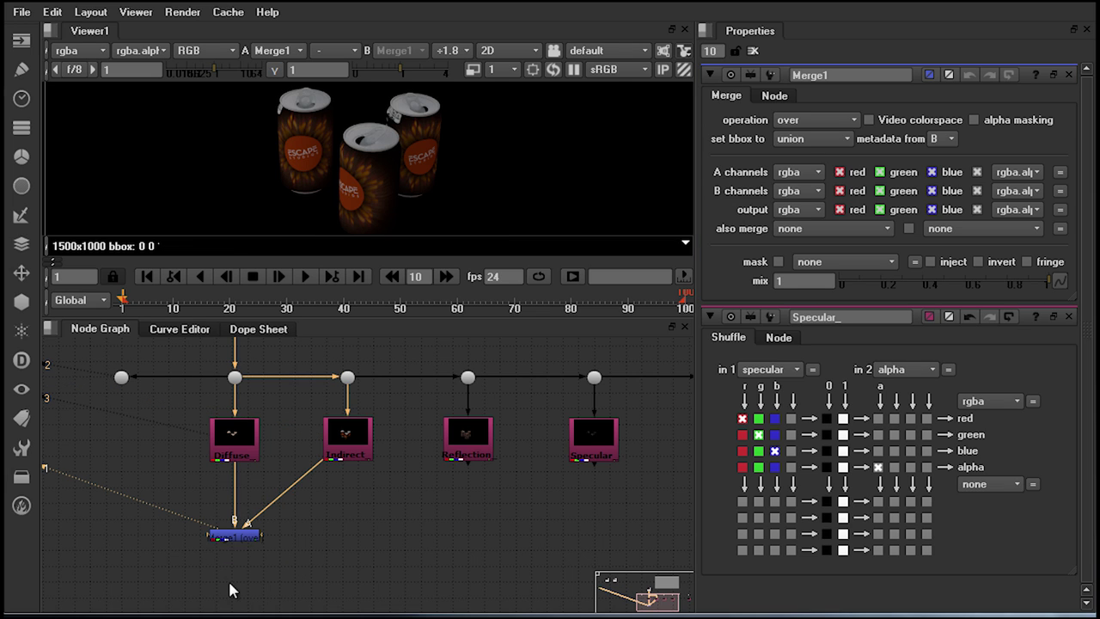
Change Merge1's operation from over to plus
{"action": "left_click", "coordinate": [854, 119]}
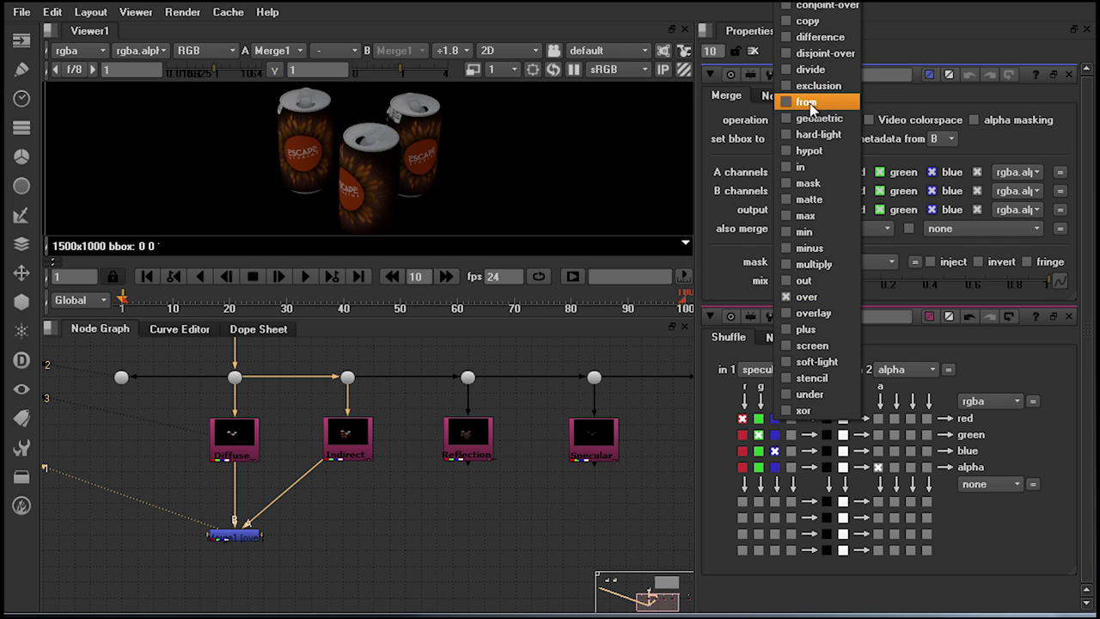
{"action": "left_click", "coordinate": [807, 332]}
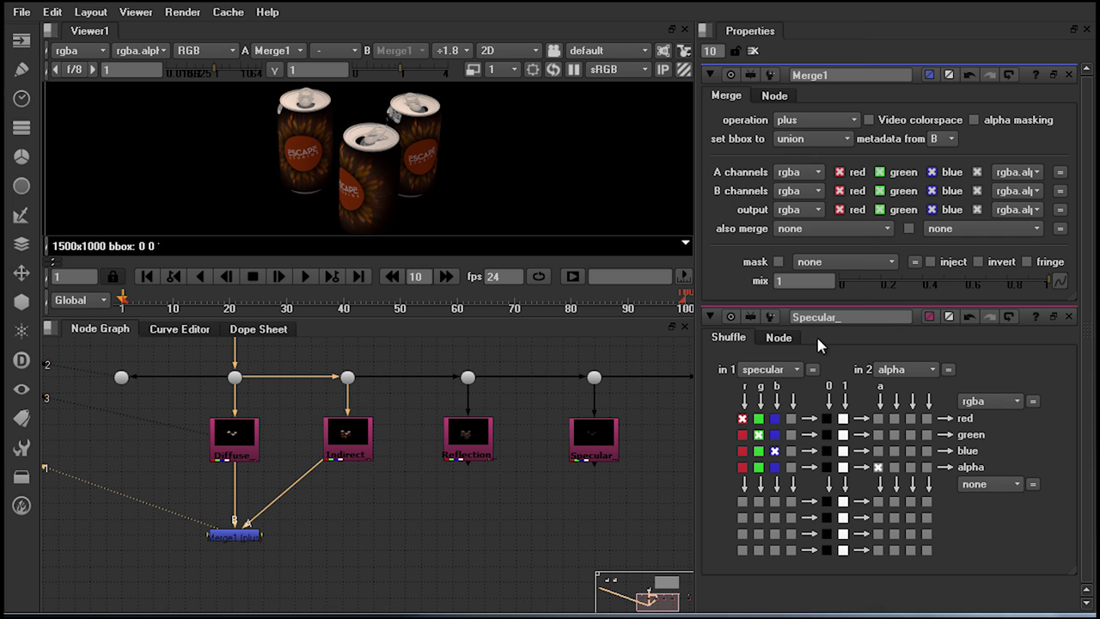
{"action": "left_click_drag", "start_coordinate": [303, 559], "coordinate": [197, 510]}
View the Diffuse pass, the Indirect pass, then the Merge1 sum in turn to compare them
{"action": "left_click_drag", "start_coordinate": [179, 389], "coordinate": [282, 471]}
{"action": "key", "text": "1"}
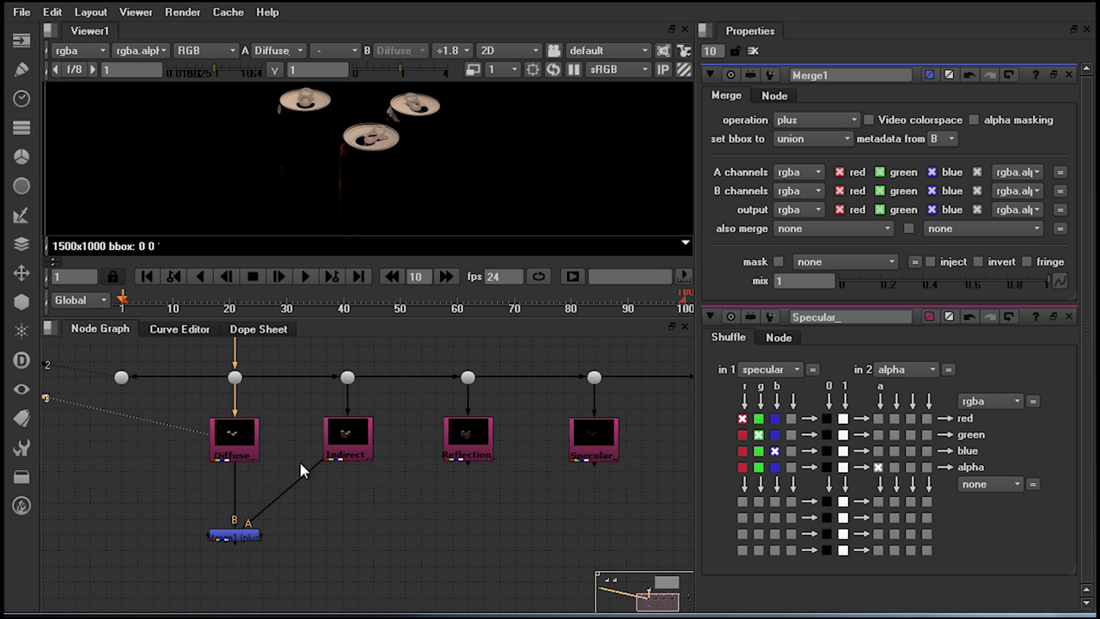
{"action": "left_click_drag", "start_coordinate": [297, 402], "coordinate": [391, 474]}
{"action": "key", "text": "1"}
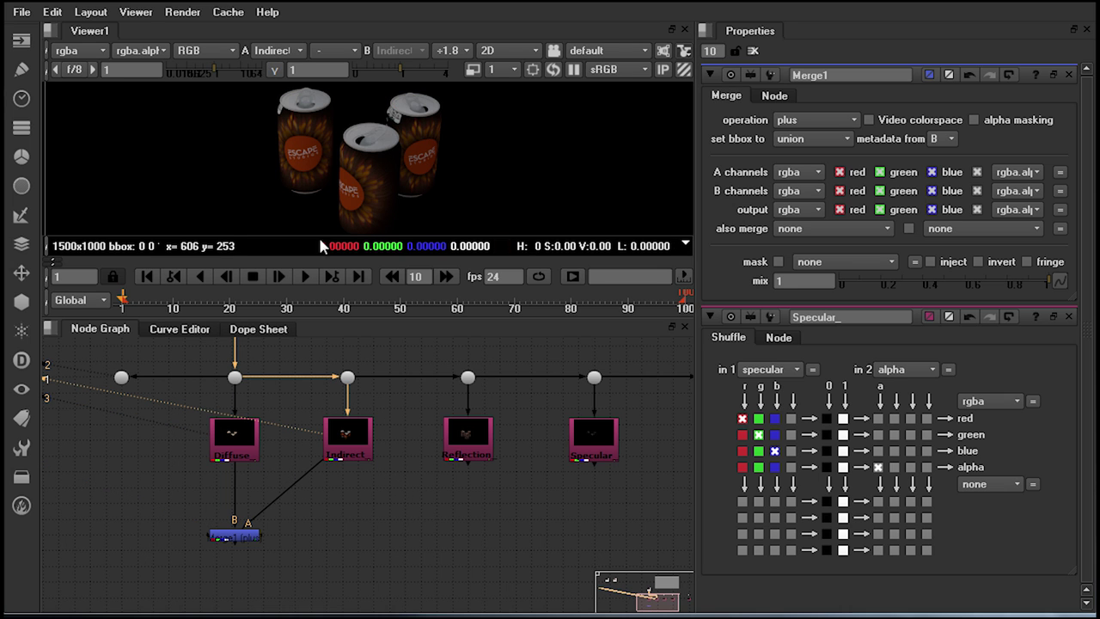
{"action": "left_click_drag", "start_coordinate": [294, 569], "coordinate": [158, 502]}
{"action": "key", "text": "1"}
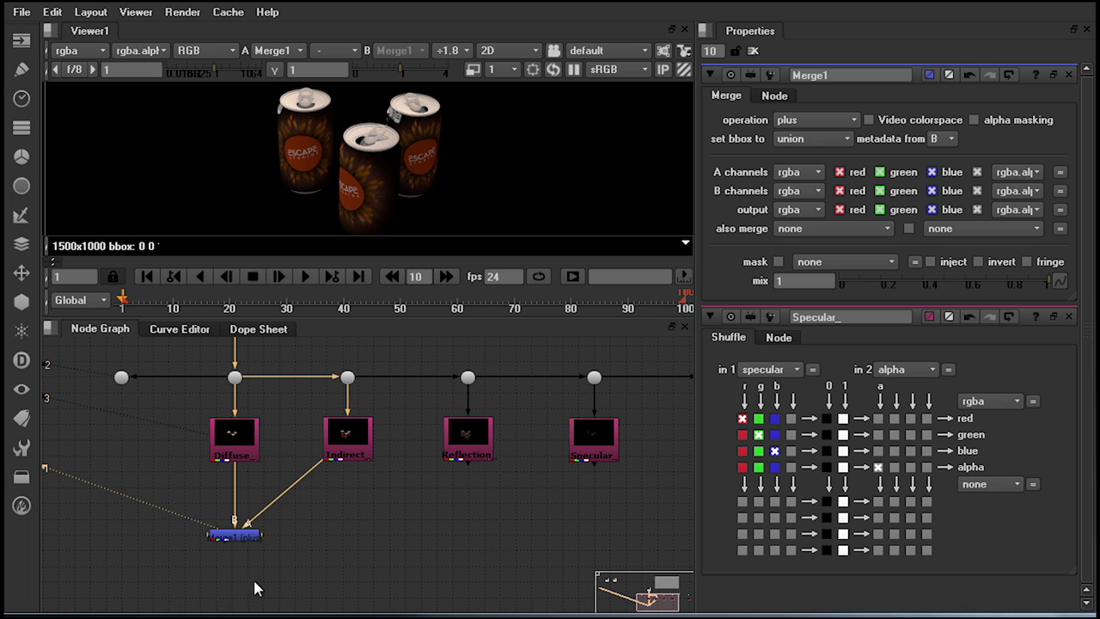
Add Merge2 and Merge3 below Merge1, with Reflection into Merge2 and Specular into Merge3
{"action": "left_click", "coordinate": [376, 550]}
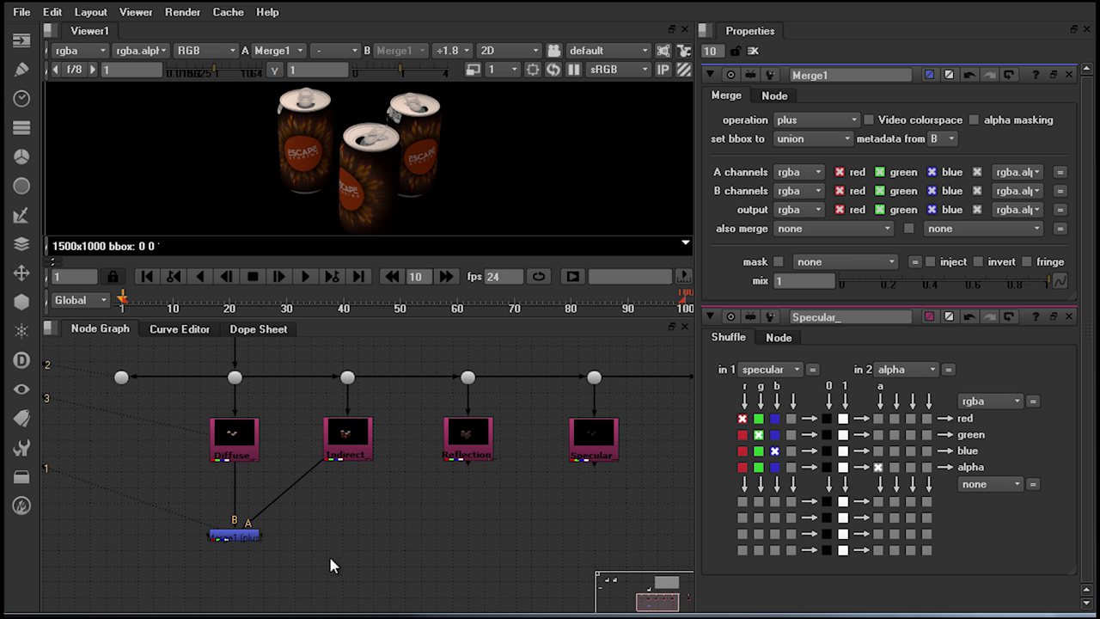
{"action": "middle_click_drag", "start_coordinate": [333, 565], "coordinate": [333, 446]}
{"action": "key", "text": "m"}
{"action": "left_click_drag", "start_coordinate": [228, 492], "coordinate": [461, 344]}
{"action": "key", "text": "m"}
{"action": "left_click_drag", "start_coordinate": [226, 516], "coordinate": [220, 464]}
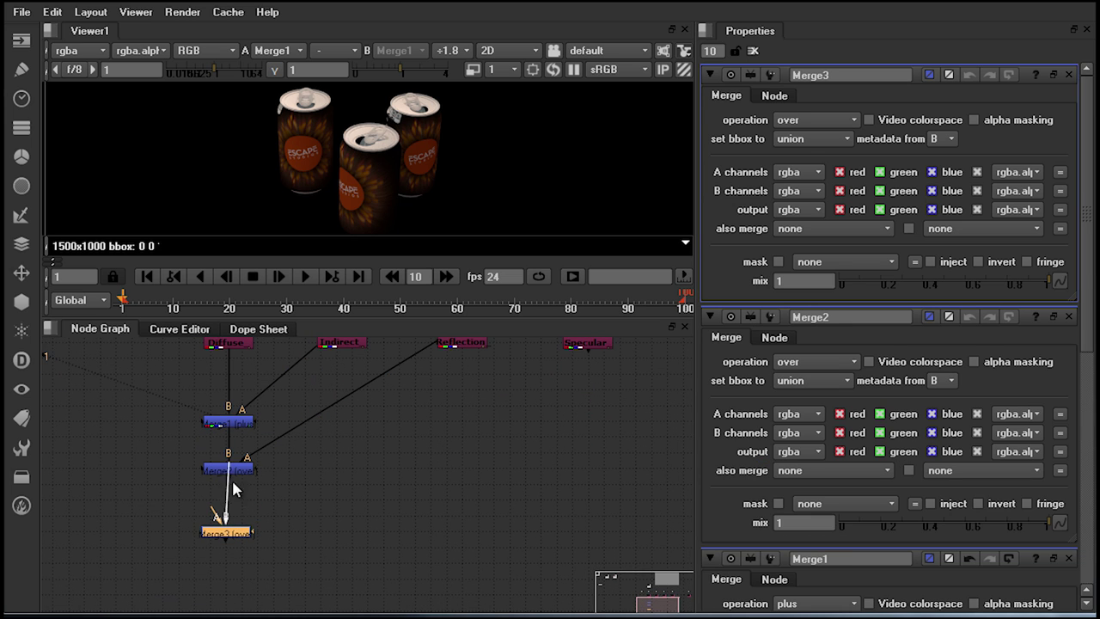
{"action": "middle_click_drag", "start_coordinate": [409, 489], "coordinate": [306, 545]}
{"action": "left_click_drag", "start_coordinate": [159, 560], "coordinate": [489, 393]}
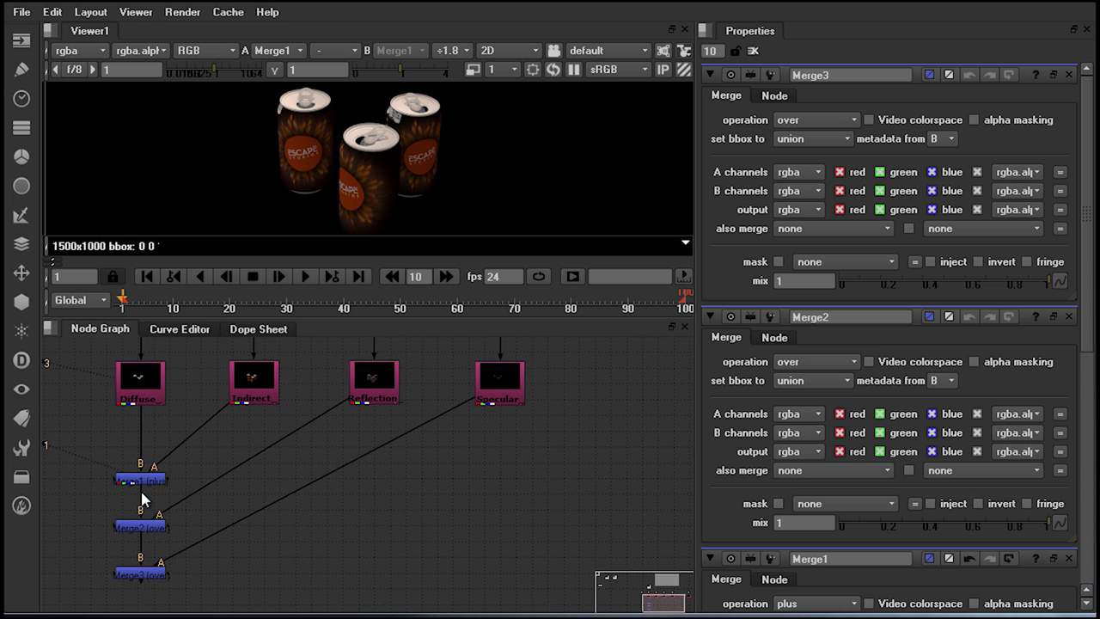
Set both Merge2 and Merge3 to the plus operation
{"action": "left_click", "coordinate": [140, 526]}
{"action": "left_click", "coordinate": [816, 119]}
{"action": "left_click", "coordinate": [812, 337]}
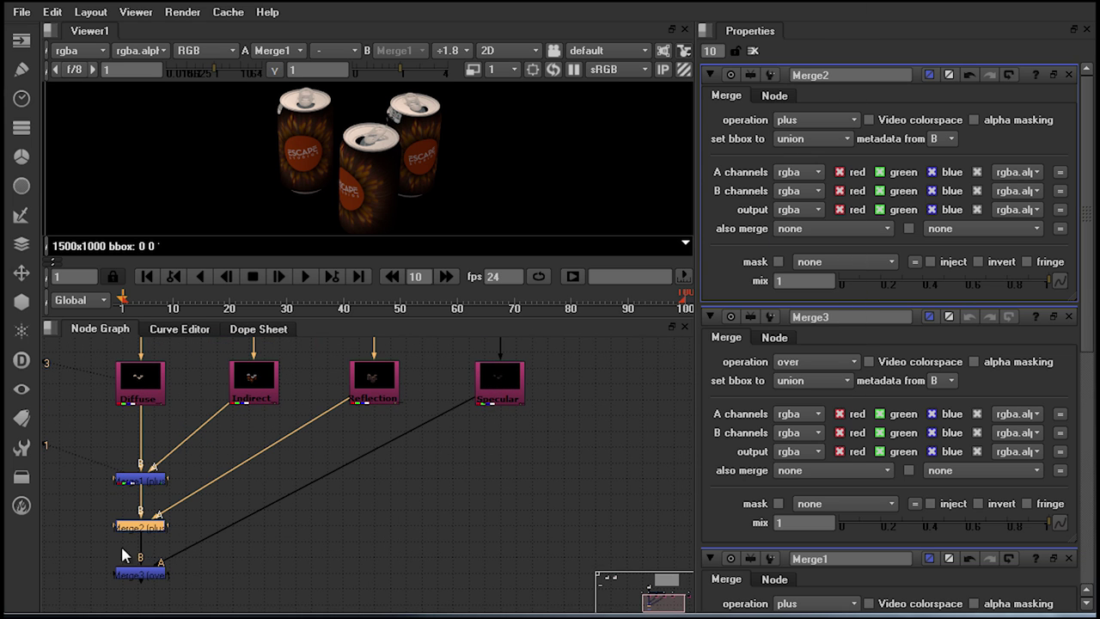
{"action": "left_click", "coordinate": [138, 573]}
{"action": "left_click", "coordinate": [816, 120]}
{"action": "left_click", "coordinate": [812, 337]}
Move the three merge nodes up under the passes and recentre the graph
{"action": "middle_click_drag", "start_coordinate": [225, 551], "coordinate": [341, 573]}
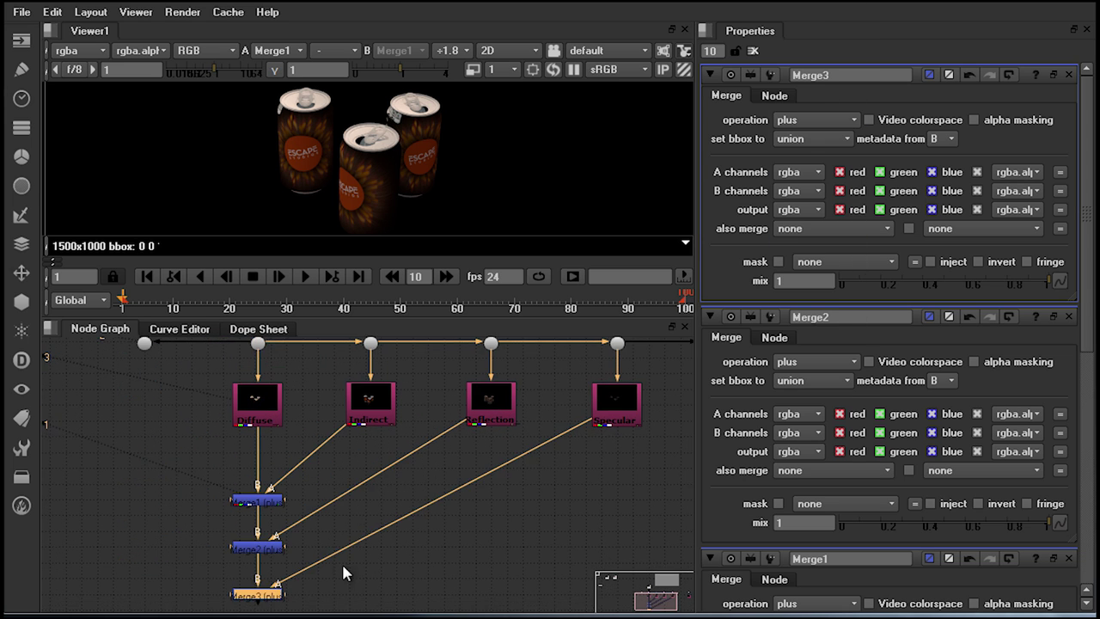
{"action": "left_click_drag", "start_coordinate": [312, 599], "coordinate": [120, 467]}
{"action": "left_click_drag", "start_coordinate": [261, 468], "coordinate": [261, 433]}
{"action": "left_click", "coordinate": [397, 550]}
{"action": "middle_click_drag", "start_coordinate": [397, 550], "coordinate": [434, 541]}
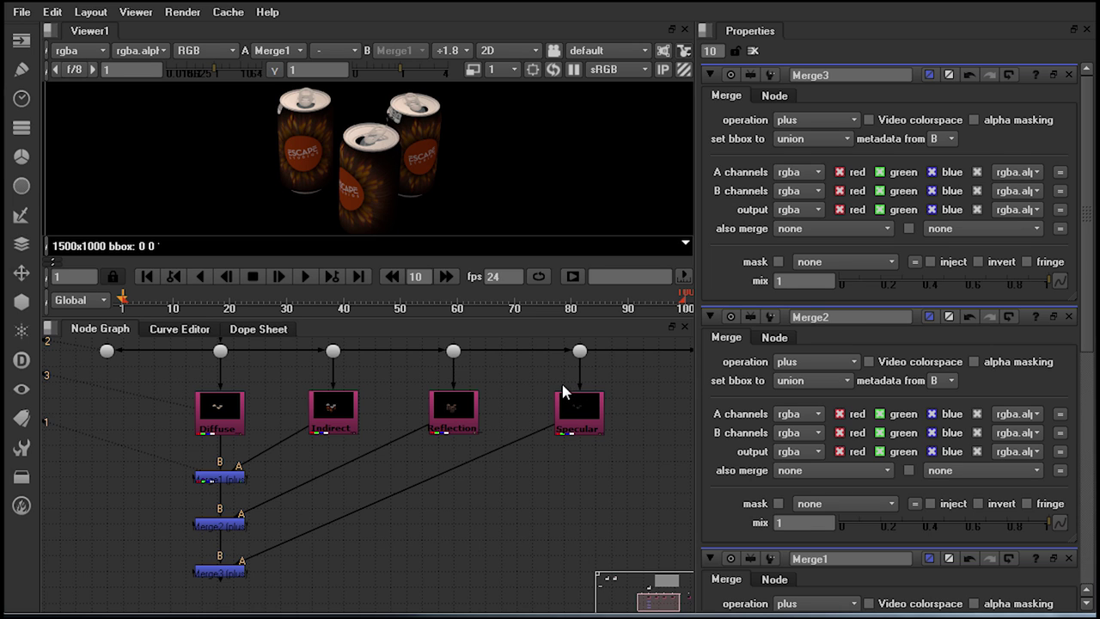
Add a Shuffle1 node from the Channel menu beside the merge chain
{"action": "left_click", "coordinate": [22, 127]}
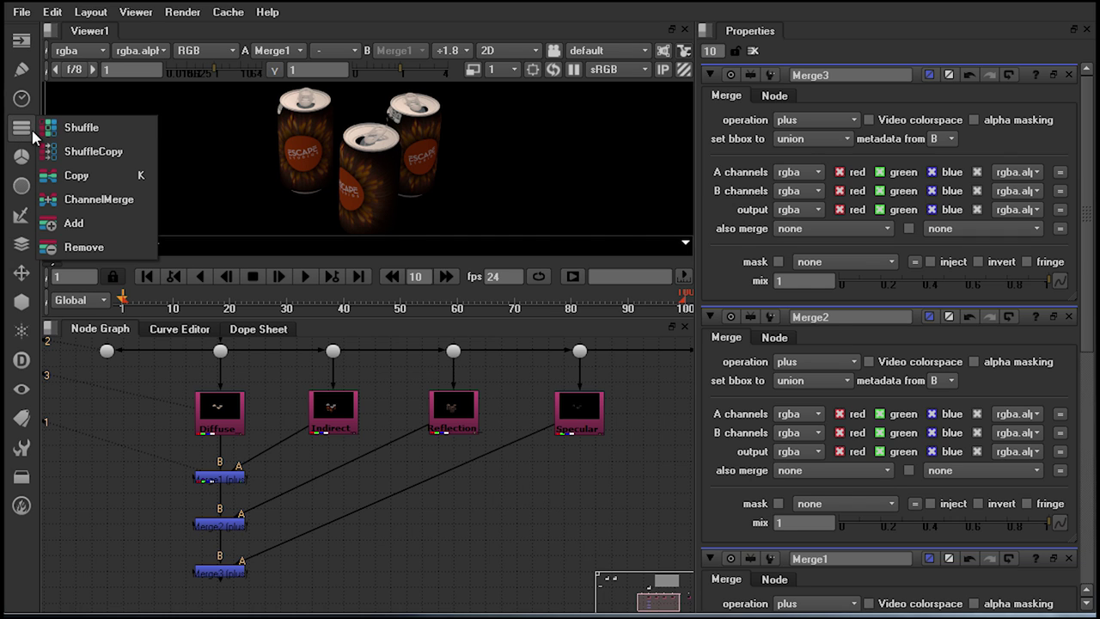
{"action": "left_click", "coordinate": [75, 131]}
{"action": "left_click_drag", "start_coordinate": [536, 499], "coordinate": [565, 493]}
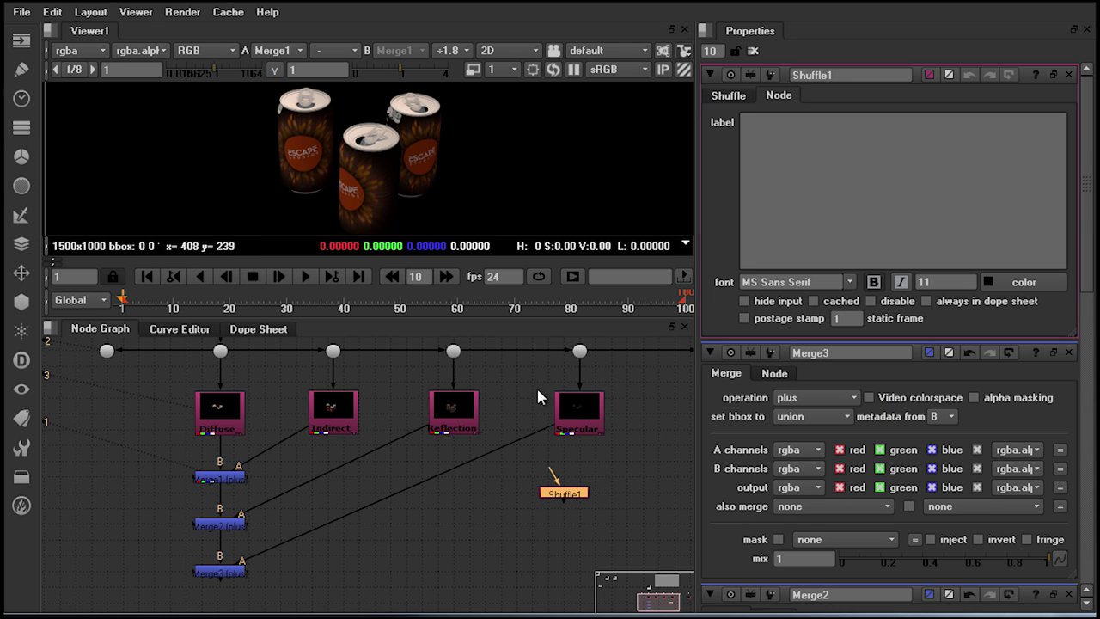
On the Specular node's Node tab, toggle postage stamp off and back on
{"action": "left_click", "coordinate": [576, 415]}
{"action": "double_click", "coordinate": [576, 415]}
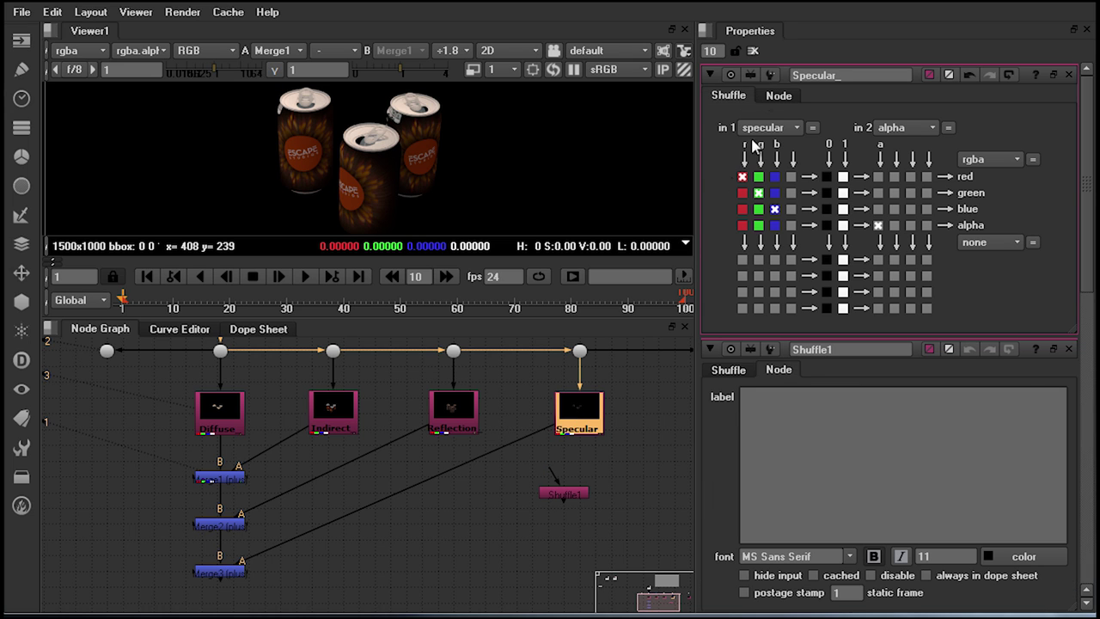
{"action": "left_click", "coordinate": [778, 96]}
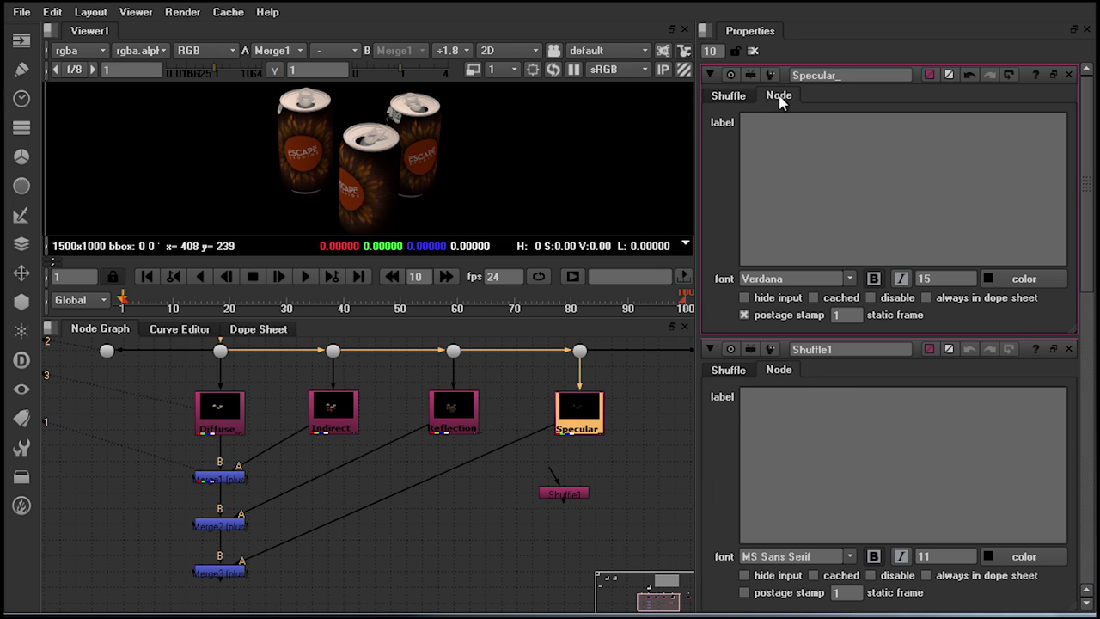
{"action": "left_click", "coordinate": [744, 314]}
{"action": "left_click", "coordinate": [744, 314]}
{"action": "left_click_drag", "start_coordinate": [605, 517], "coordinate": [518, 472]}
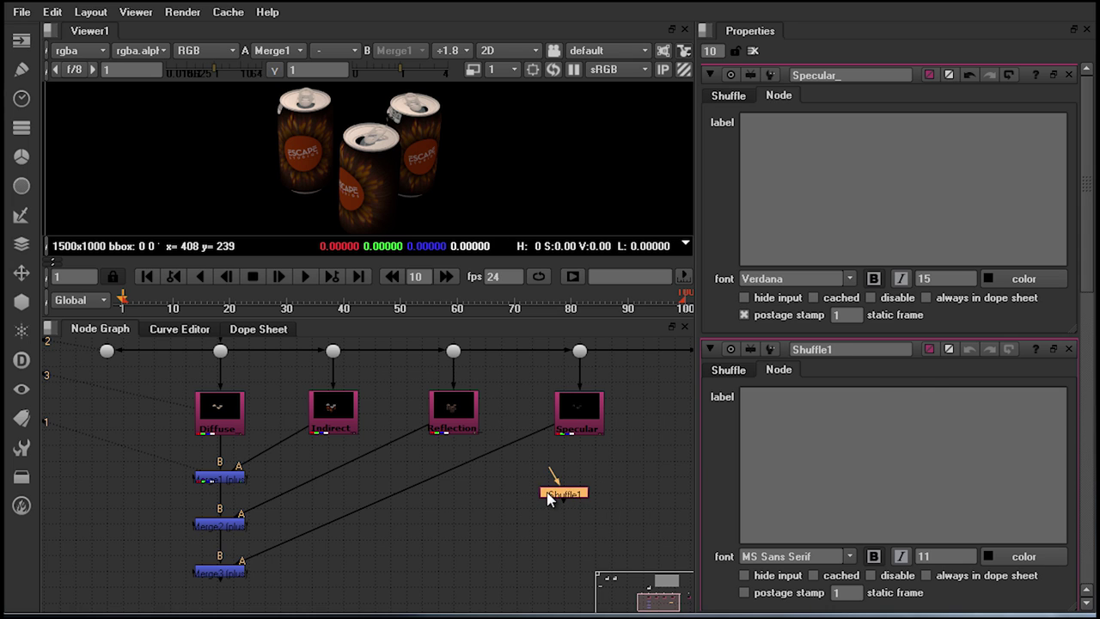
Delete Shuffle1 and insert a Dot into the Specular-to-Merge3 pipe
{"action": "key", "text": "Delete"}
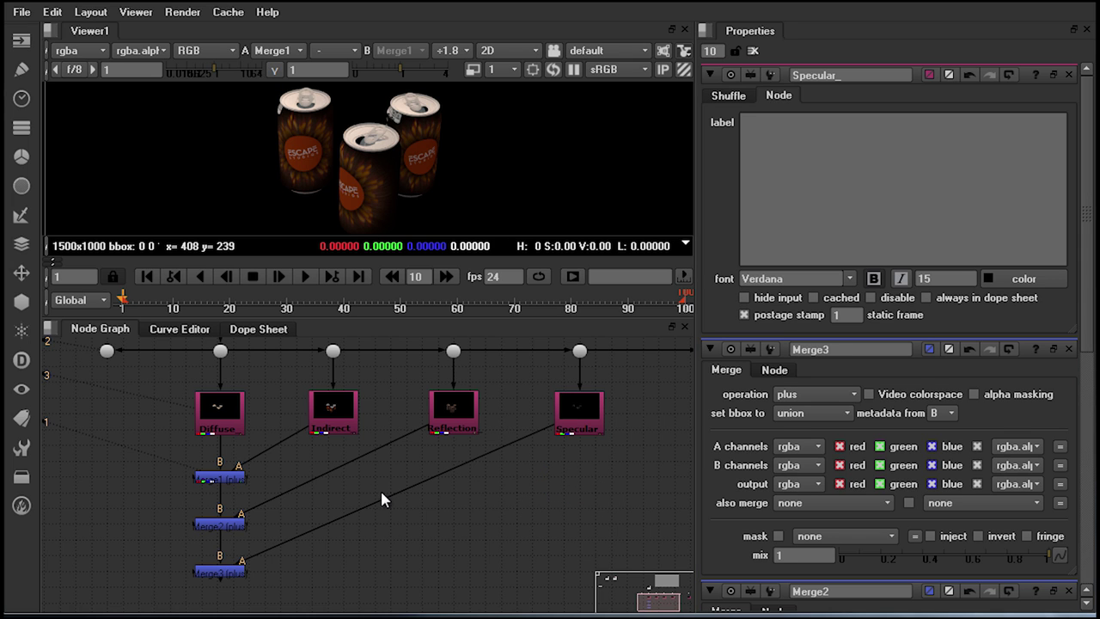
{"action": "key", "text": "ctrl"}
{"action": "mouse_move", "coordinate": [392, 494]}
{"action": "left_mouse_down", "text": "ctrl"}
{"action": "mouse_move", "coordinate": [420, 494]}
{"action": "mouse_move", "coordinate": [406, 491]}
{"action": "left_mouse_up", "text": "ctrl"}
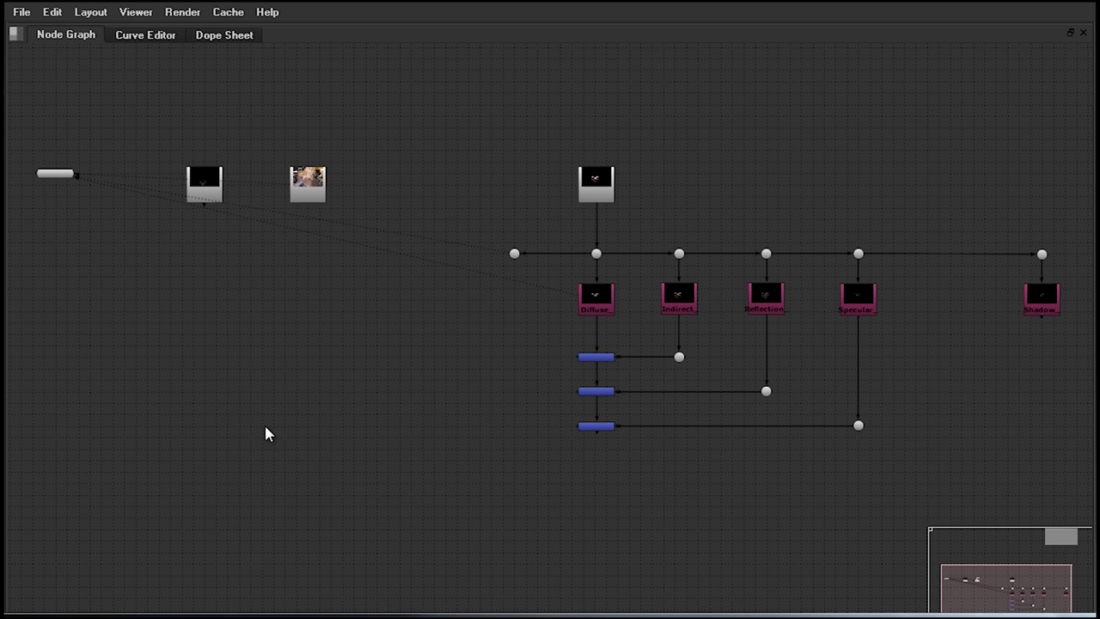
Paste a new Merge4, feed Merge3 into it, and line it up with Merge3
{"action": "key", "text": "ctrl+v"}
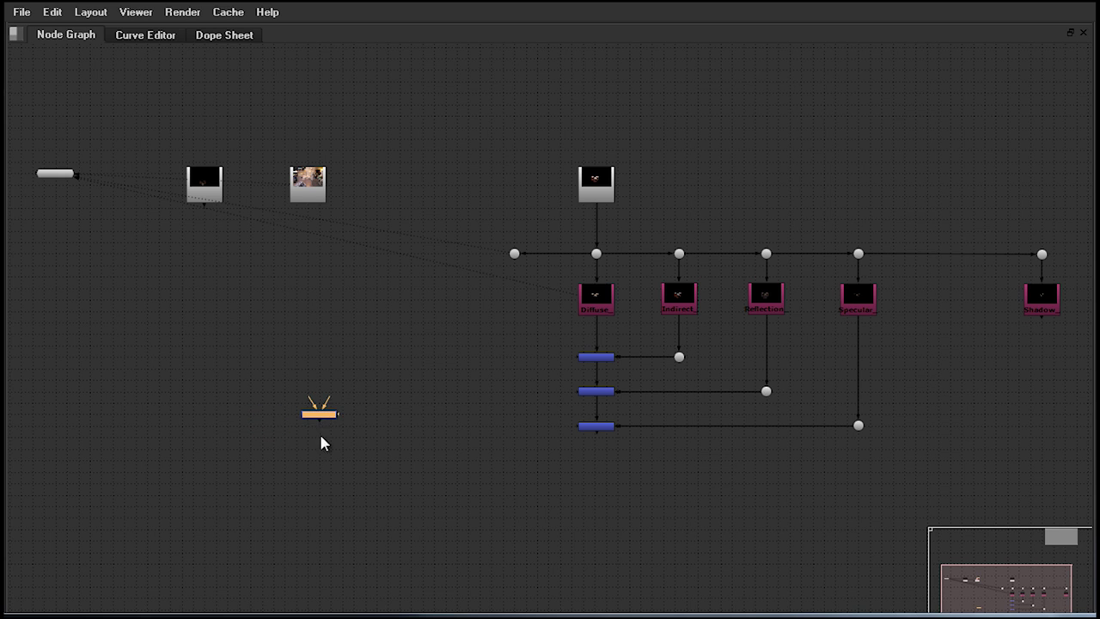
{"action": "scroll", "coordinate": [422, 440], "scroll_direction": "up", "scroll_amount": 2}
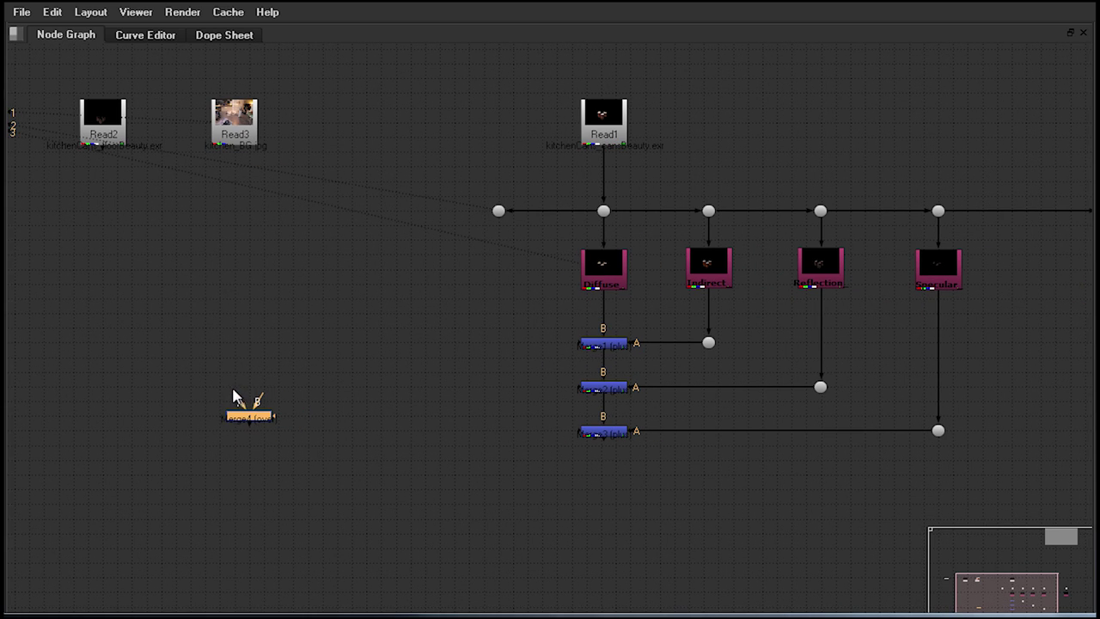
{"action": "left_click_drag", "start_coordinate": [241, 395], "coordinate": [604, 432]}
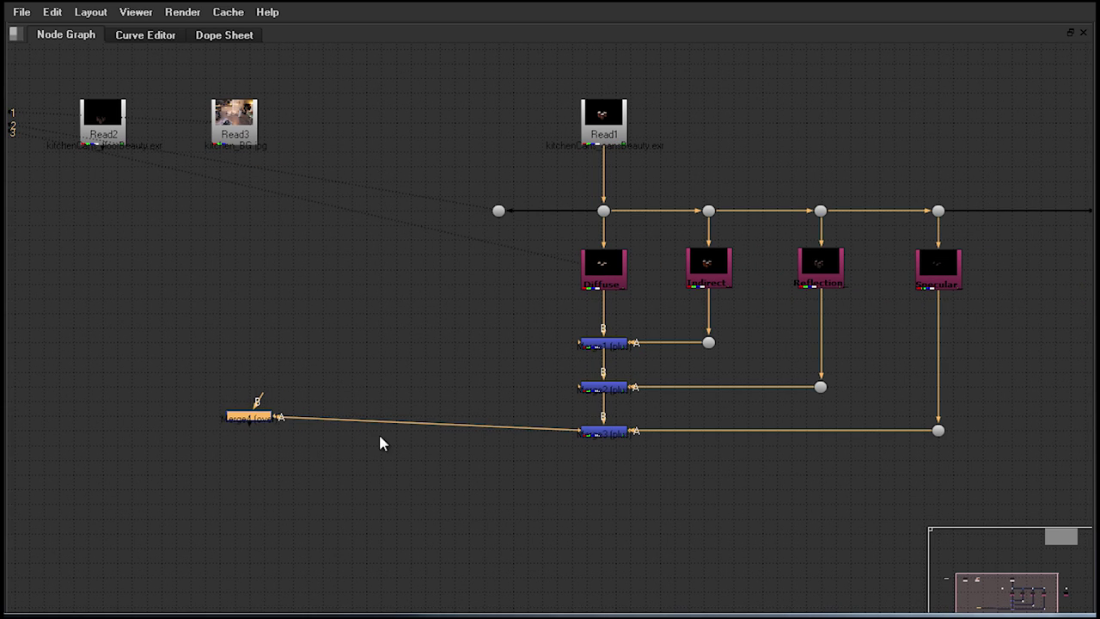
{"action": "left_click_drag", "start_coordinate": [259, 423], "coordinate": [259, 436]}
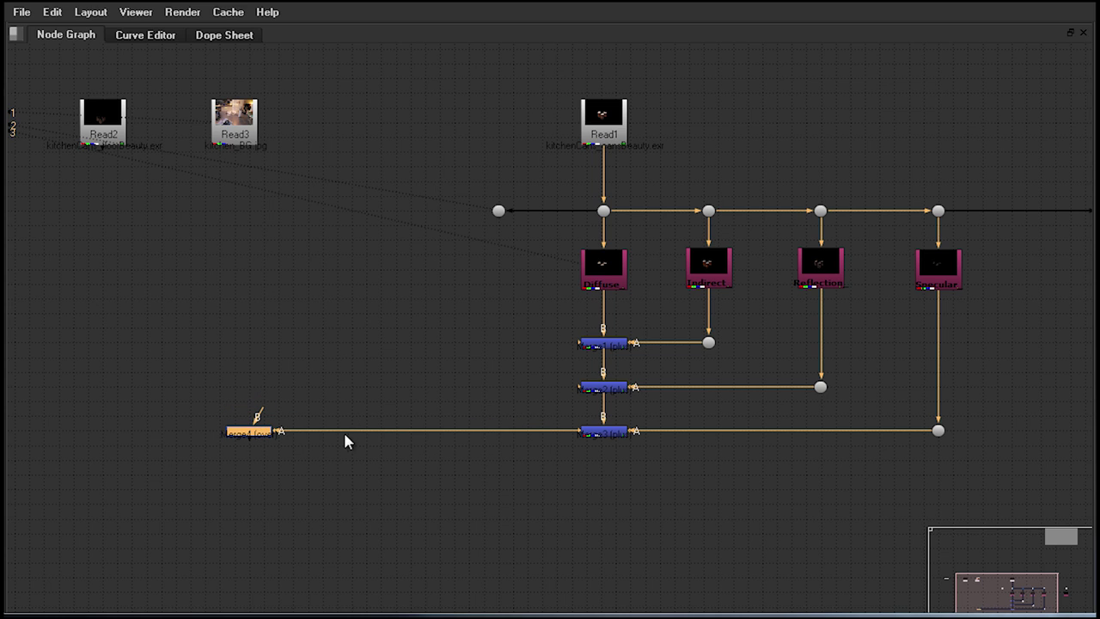
Connect the Read3 kitchen plate into Merge4's B input and restore the full layout
{"action": "left_click_drag", "start_coordinate": [266, 416], "coordinate": [249, 141]}
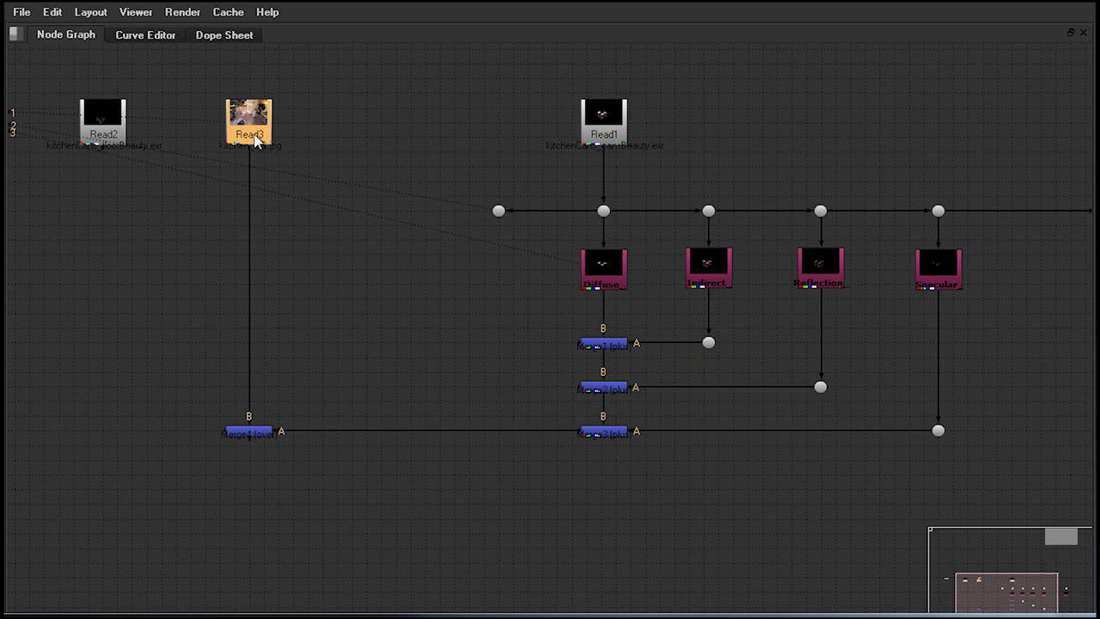
{"action": "left_click_drag", "start_coordinate": [335, 491], "coordinate": [202, 434]}
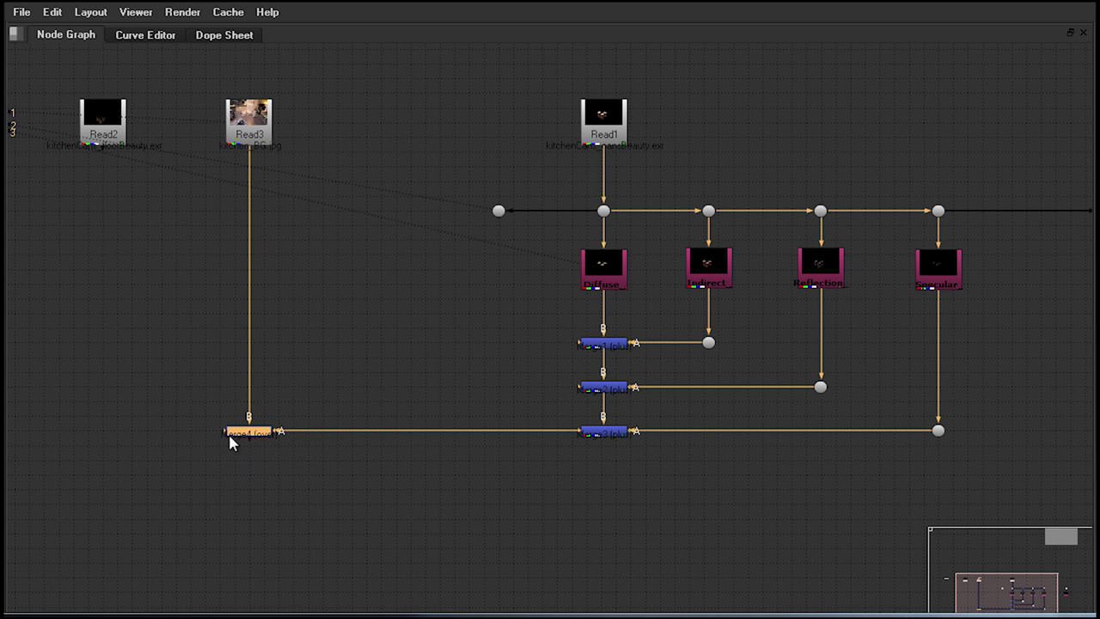
{"action": "left_click", "coordinate": [230, 441]}
{"action": "key", "text": "space"}
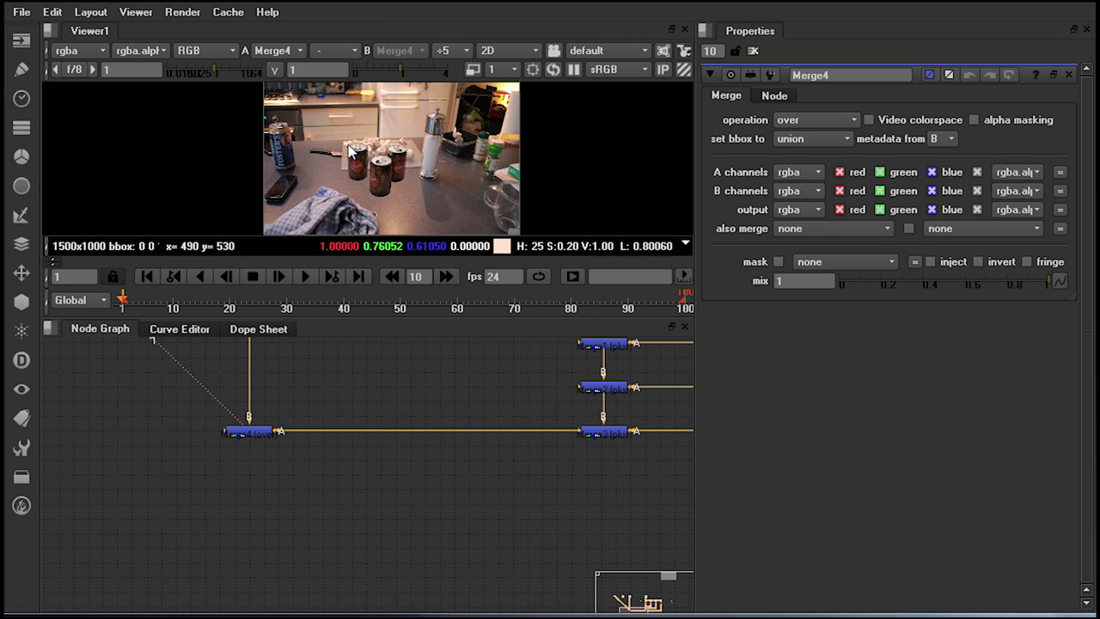
Rearrange the Read nodes and view the Read2 cans render on its own
{"action": "scroll", "coordinate": [365, 382], "scroll_direction": "down", "scroll_amount": 1}
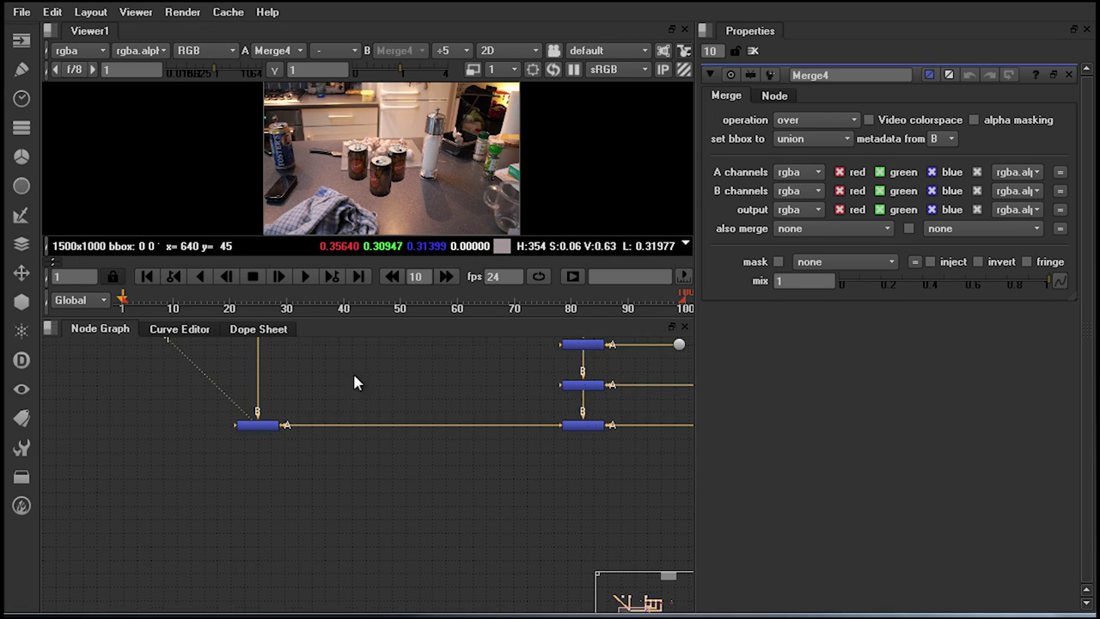
{"action": "scroll", "coordinate": [378, 430], "scroll_direction": "down", "scroll_amount": 2}
{"action": "left_click_drag", "start_coordinate": [181, 376], "coordinate": [151, 392]}
{"action": "key", "text": "1"}
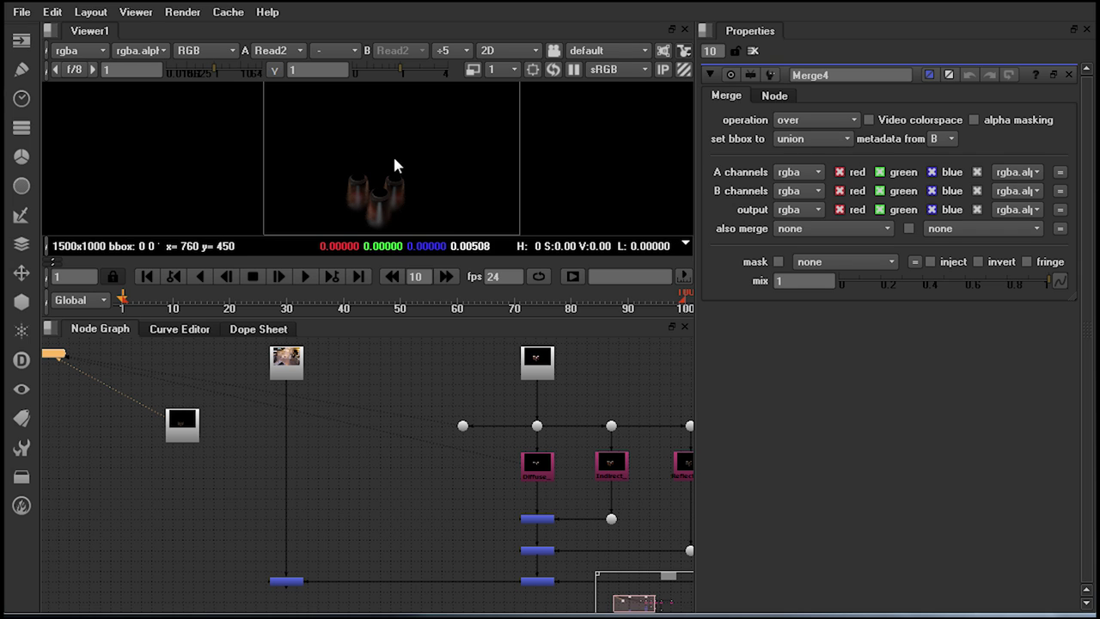
{"action": "left_click_drag", "start_coordinate": [328, 384], "coordinate": [247, 352]}
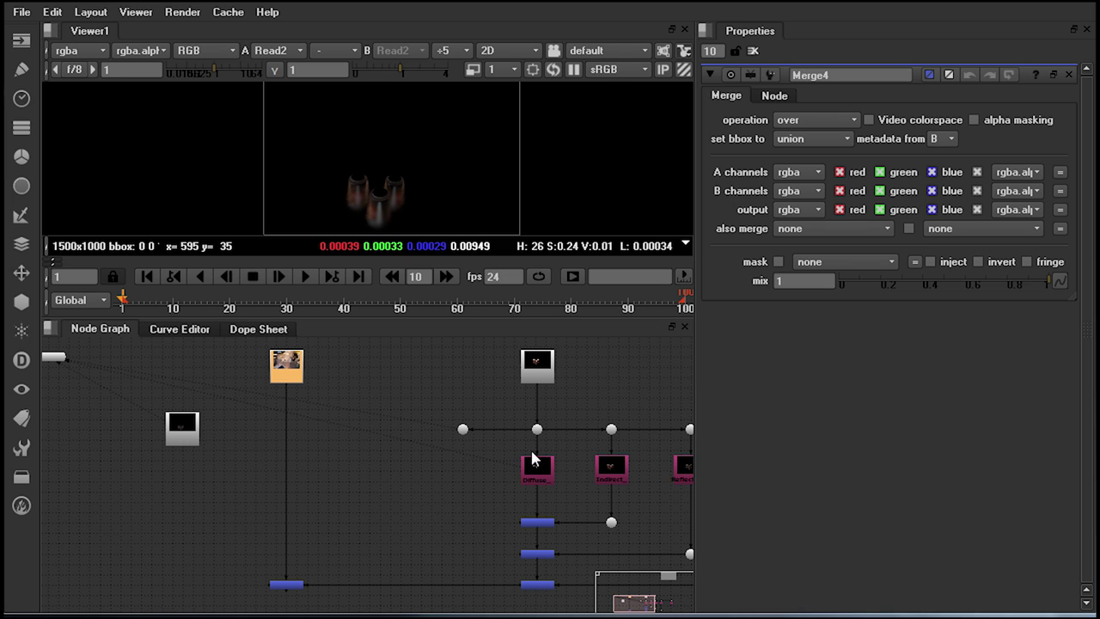
{"action": "left_click_drag", "start_coordinate": [354, 400], "coordinate": [287, 365]}
{"action": "scroll", "coordinate": [303, 438], "scroll_direction": "up", "scroll_amount": 2}
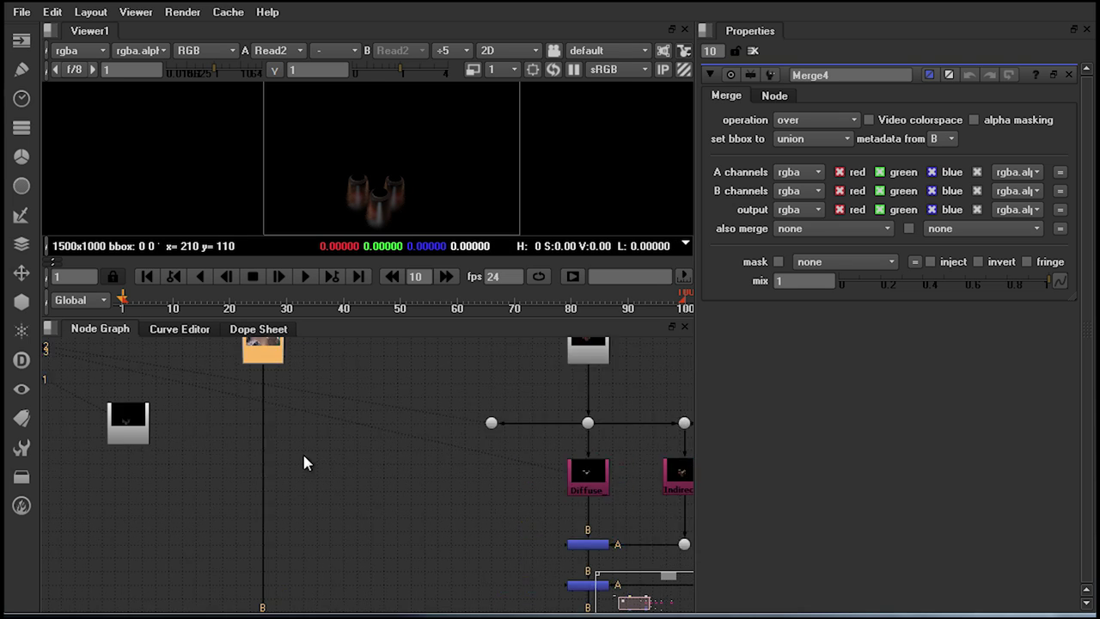
{"action": "scroll", "coordinate": [308, 470], "scroll_direction": "up", "scroll_amount": 1}
Insert Merge5 on the Read3 plate pipe, feed Read2 into its A input, and view it
{"action": "key", "text": "m"}
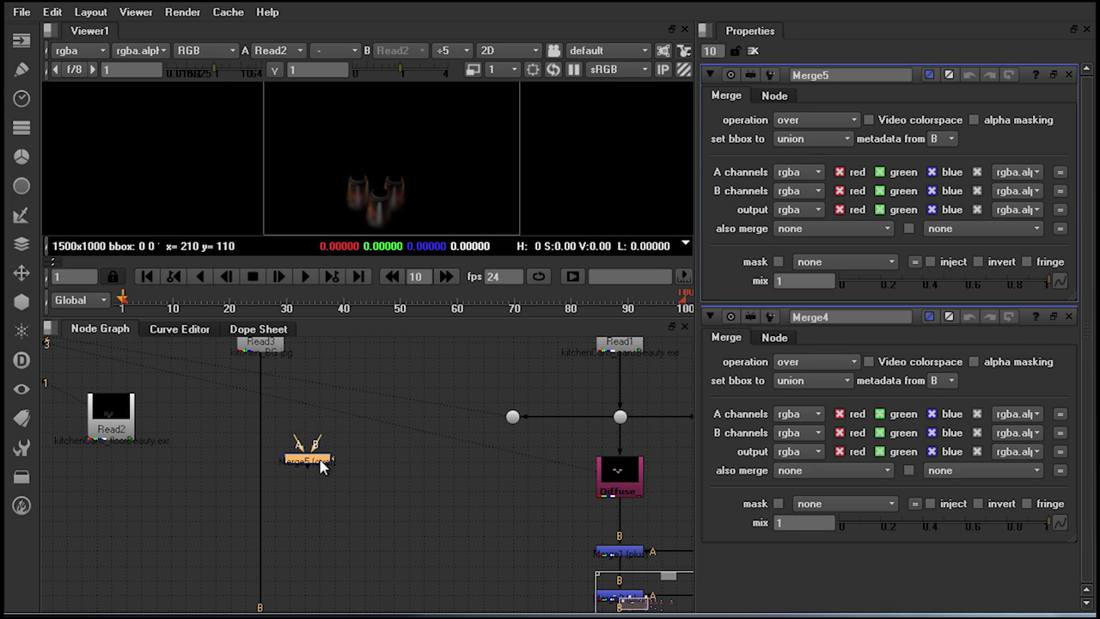
{"action": "left_click", "coordinate": [262, 431]}
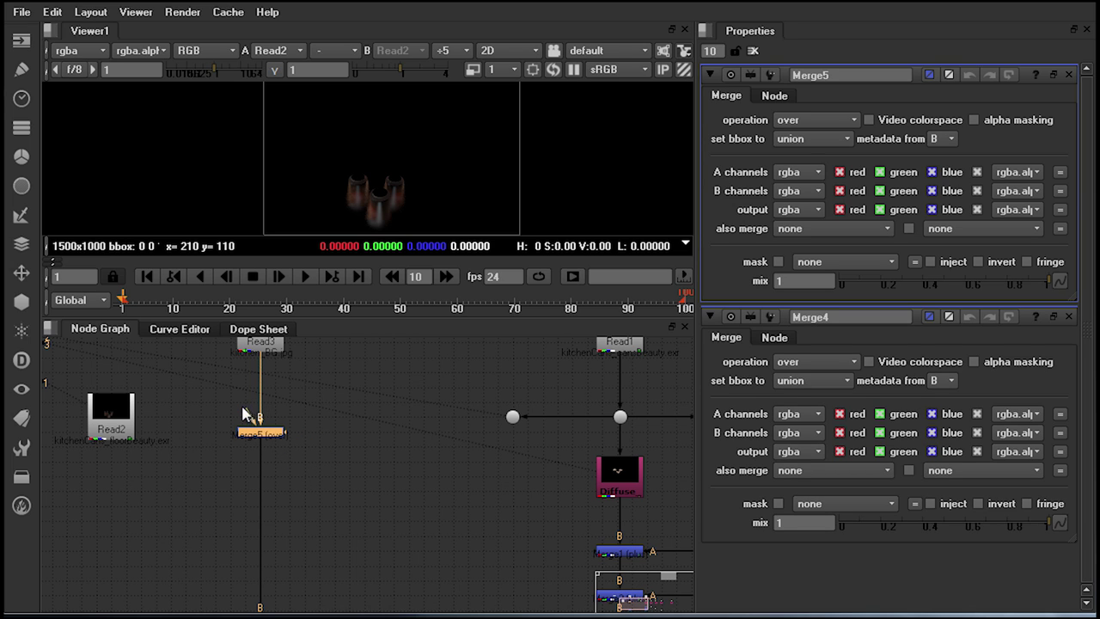
{"action": "left_click_drag", "start_coordinate": [249, 415], "coordinate": [93, 436]}
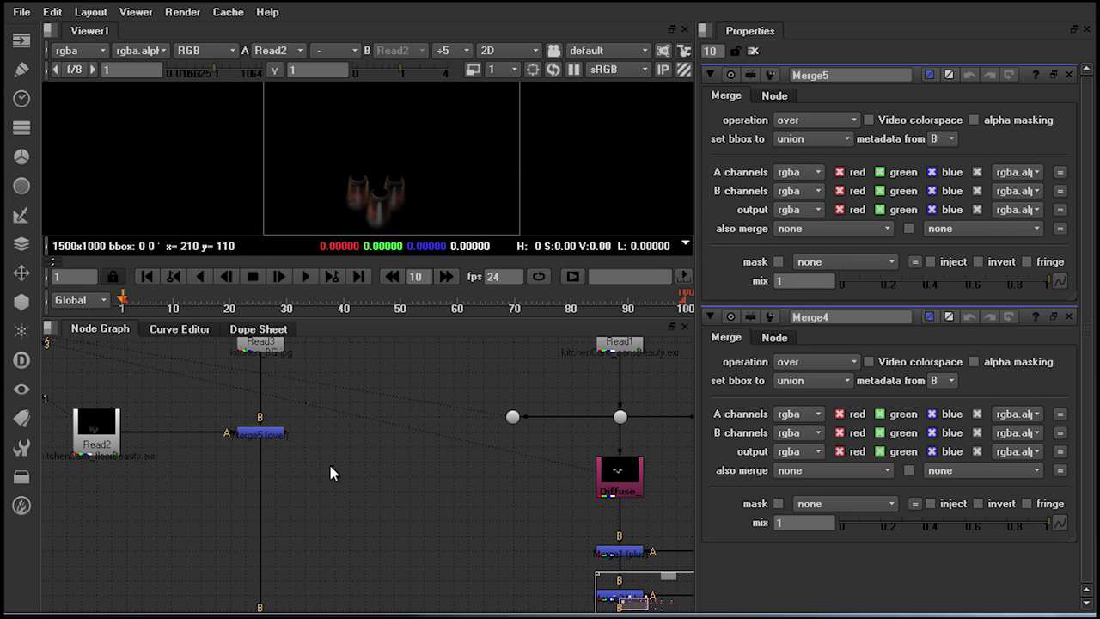
{"action": "left_click_drag", "start_coordinate": [329, 472], "coordinate": [226, 431]}
{"action": "key", "text": "1"}
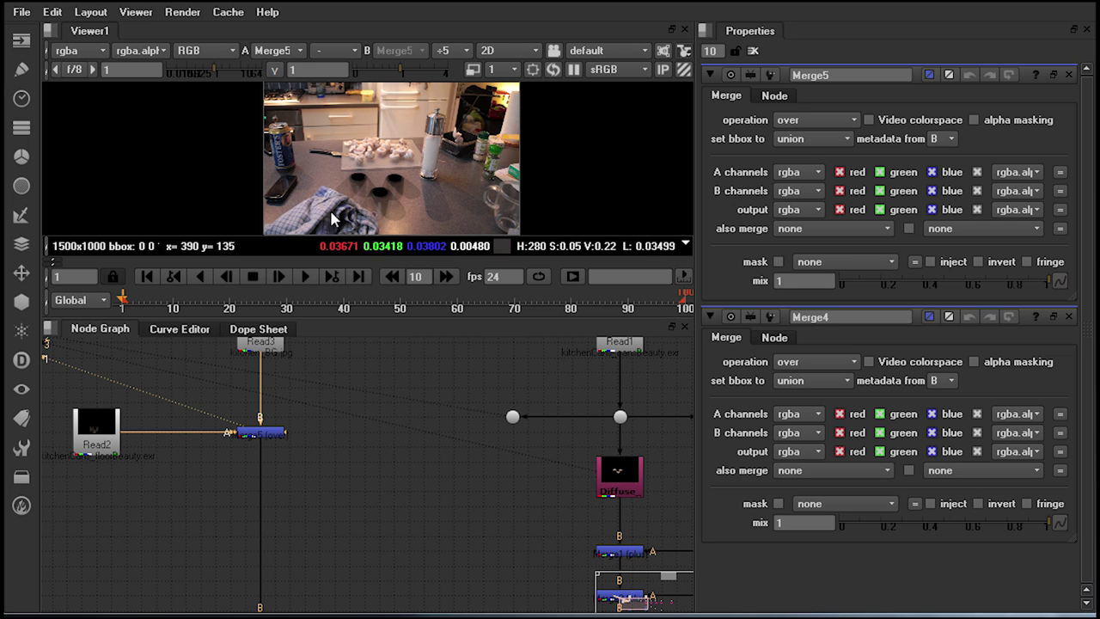
Inspect the Read2 cans render's alpha channel in the viewer
{"action": "middle_click_drag", "start_coordinate": [176, 469], "coordinate": [354, 483]}
{"action": "left_click_drag", "start_coordinate": [271, 442], "coordinate": [215, 443]}
{"action": "left_click_drag", "start_coordinate": [149, 401], "coordinate": [263, 504]}
{"action": "key", "text": "1"}
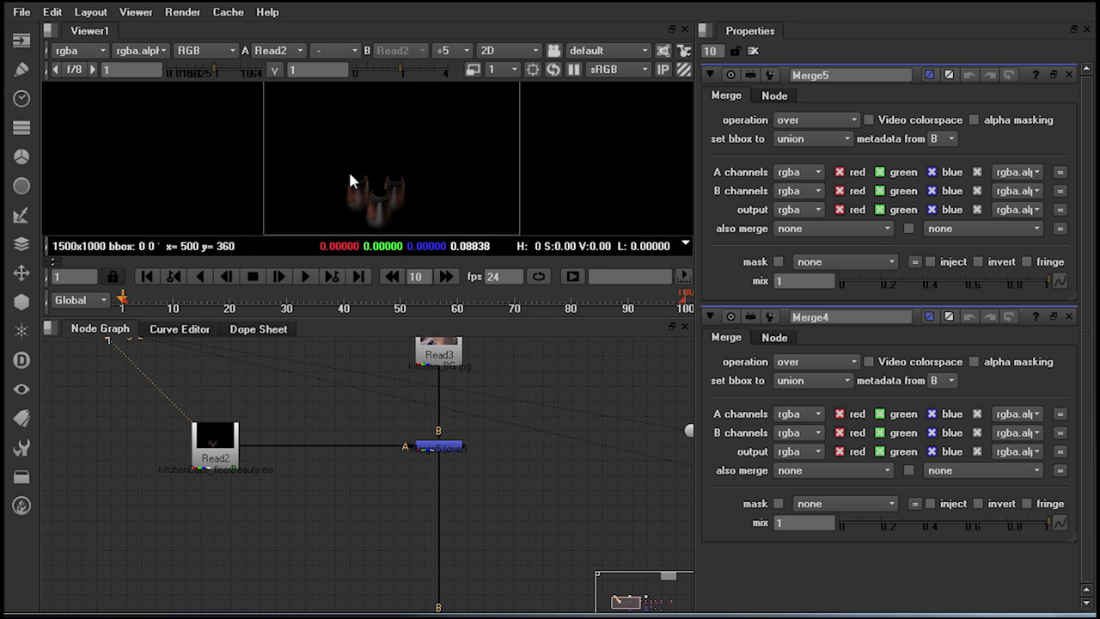
{"action": "key", "text": "a"}
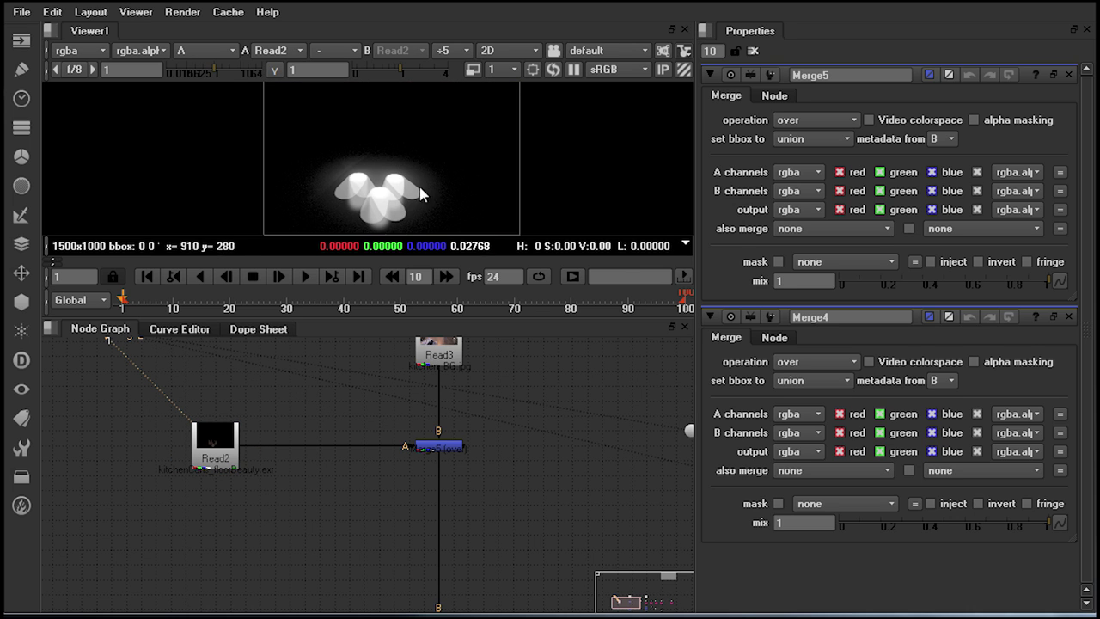
{"action": "left_click_drag", "start_coordinate": [495, 477], "coordinate": [416, 444]}
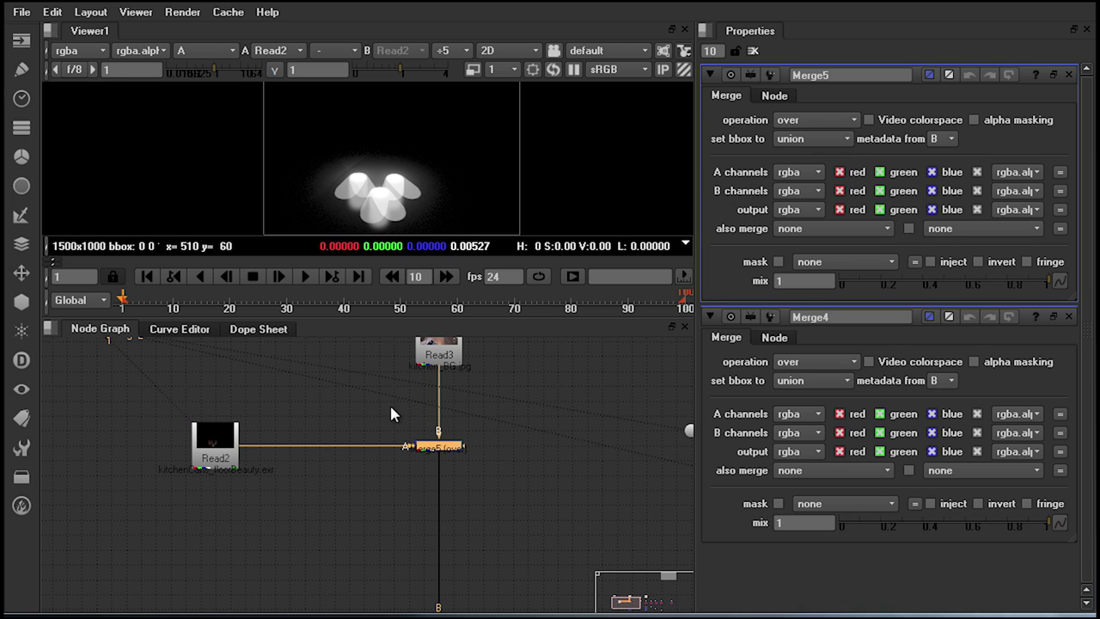
Return to Merge5 in colour and insert a Multiply1 node between Read2 and Merge5
{"action": "key", "text": "1"}
{"action": "key", "text": "a"}
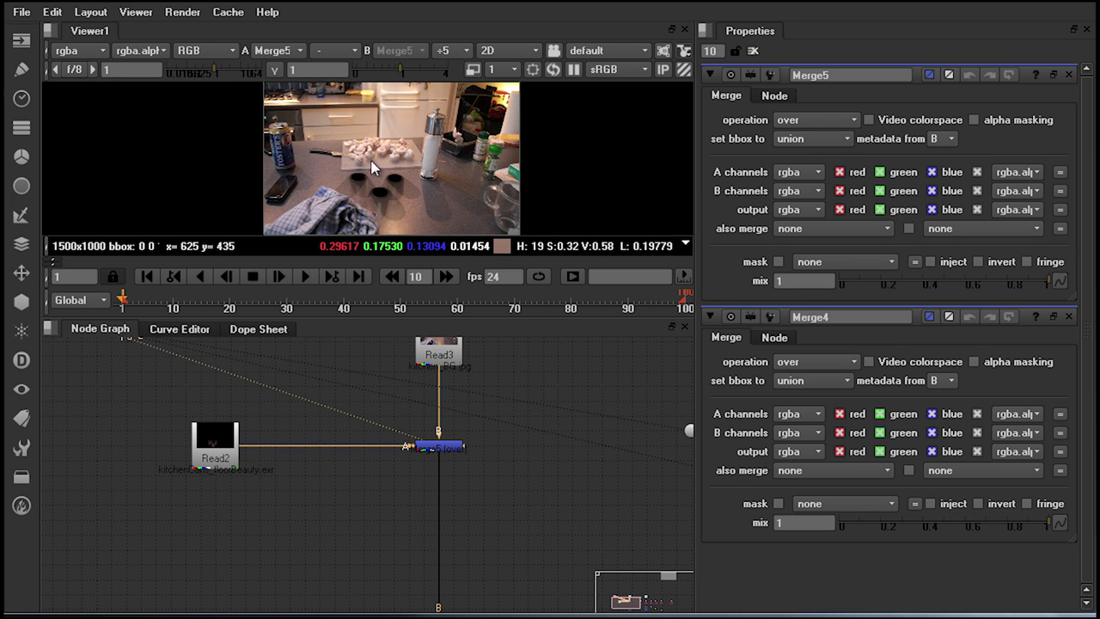
{"action": "left_click", "coordinate": [301, 505]}
{"action": "key", "text": "Tab"}
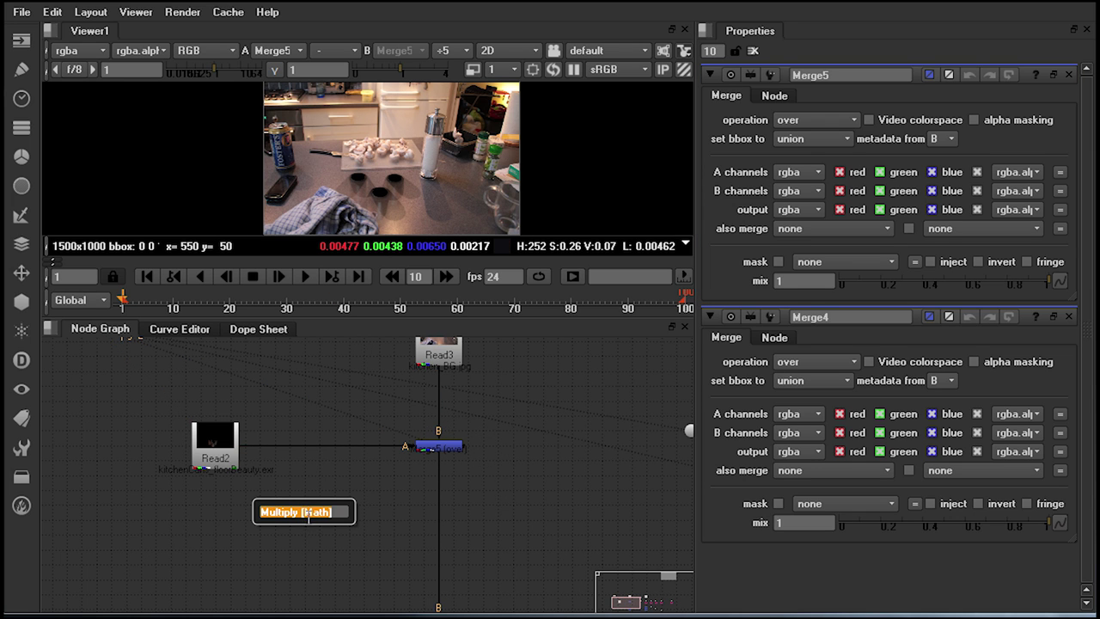
{"action": "key", "text": "Return"}
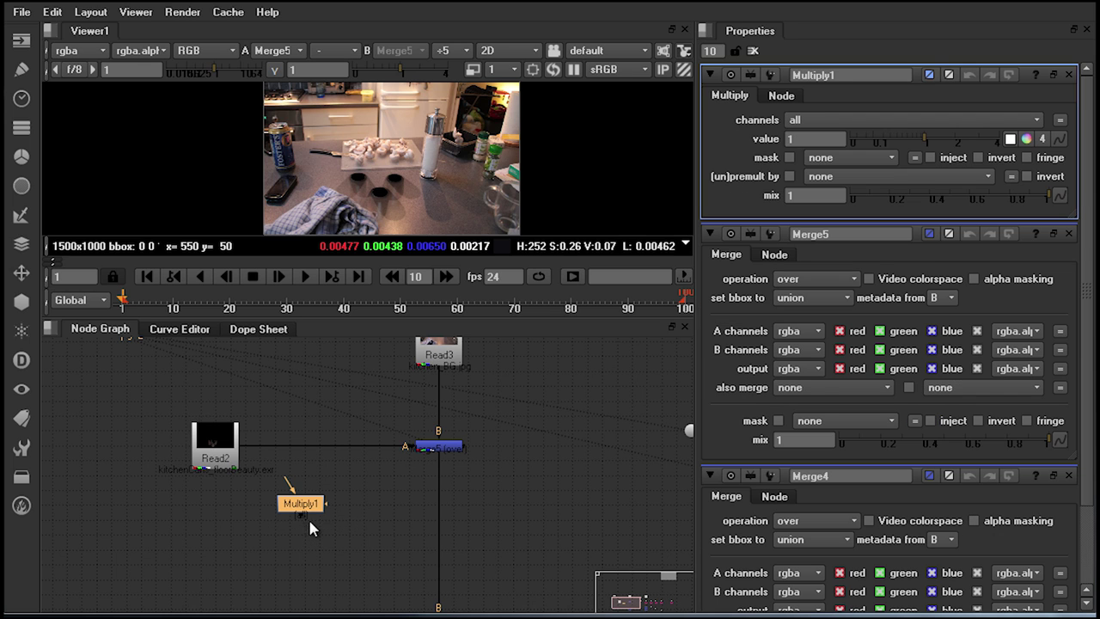
{"action": "left_click_drag", "start_coordinate": [300, 504], "coordinate": [318, 447]}
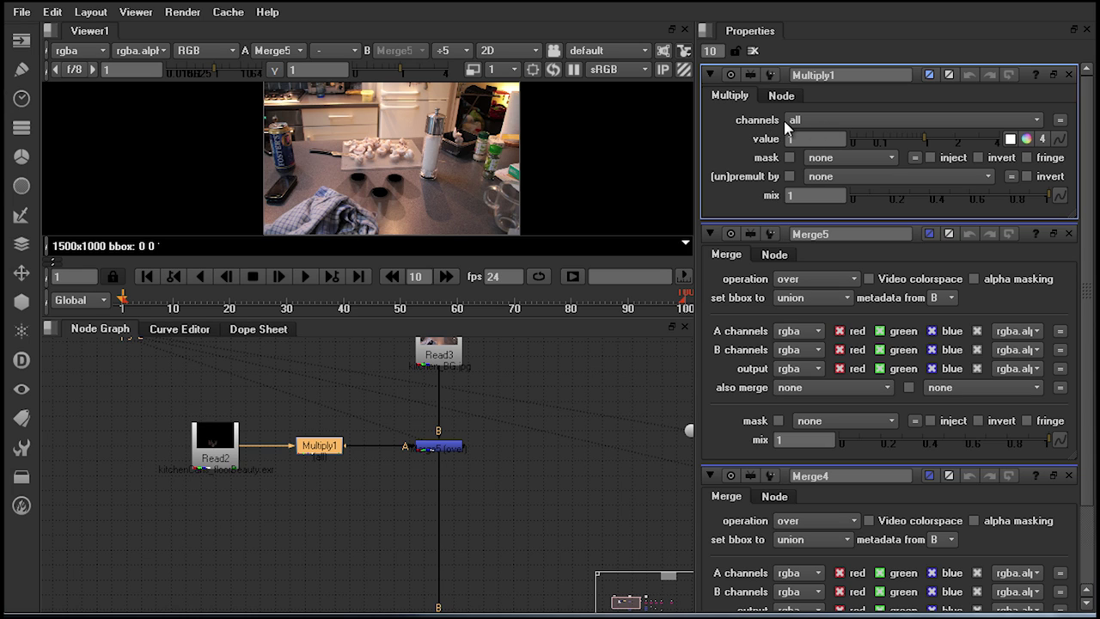
Limit Multiply1 to the alpha channel, leaving its value at 1
{"action": "left_click", "coordinate": [820, 121]}
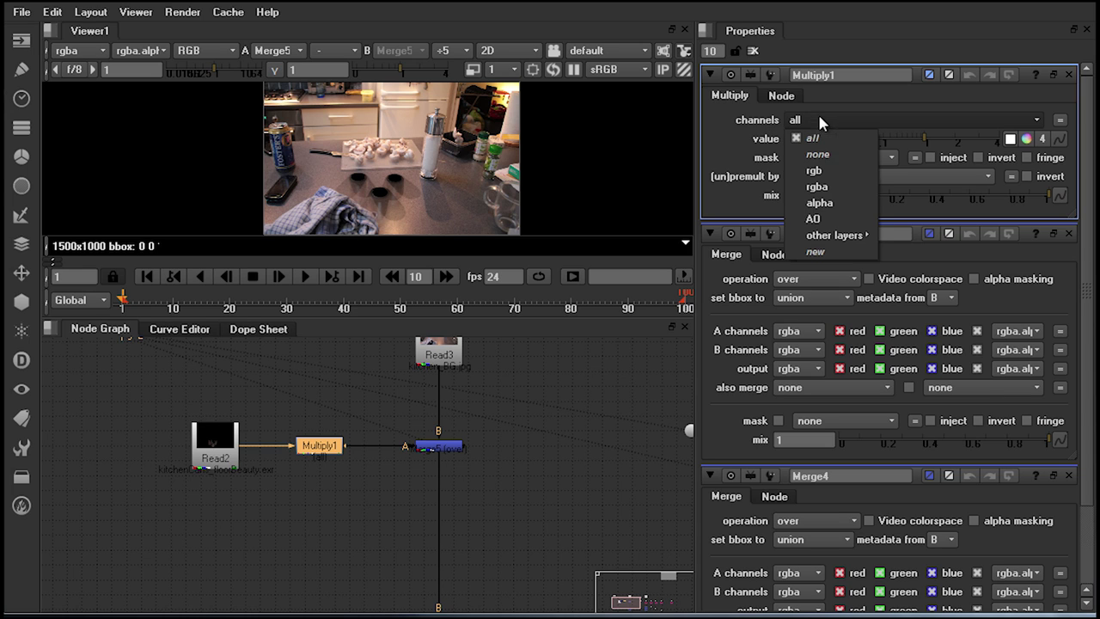
{"action": "left_click", "coordinate": [820, 203]}
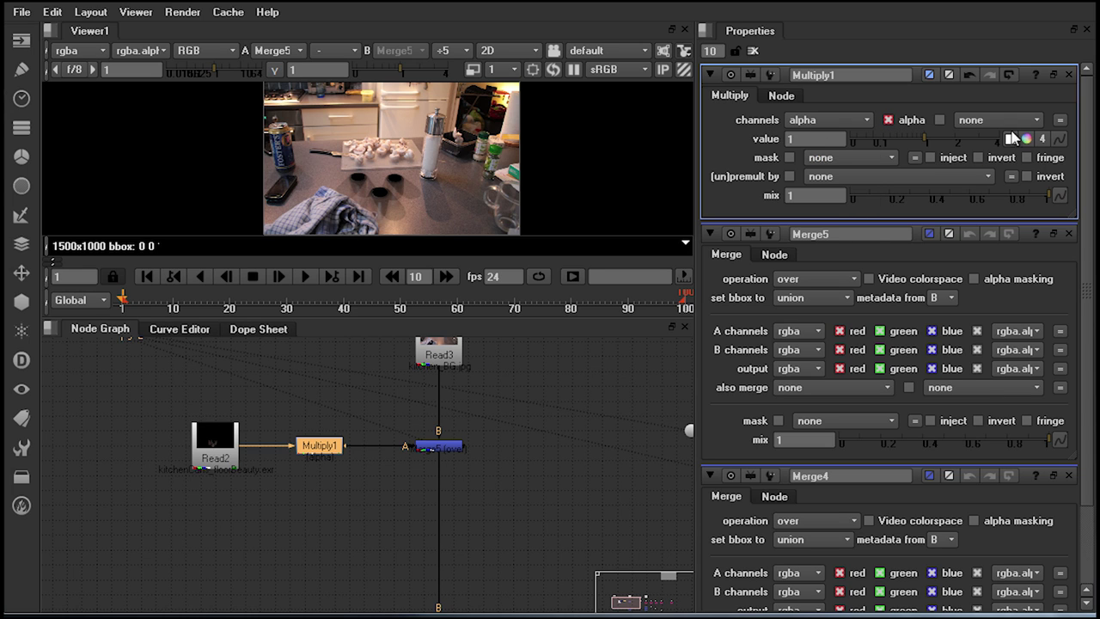
{"action": "mouse_move", "coordinate": [923, 140]}
{"action": "left_mouse_down"}
{"action": "mouse_move", "coordinate": [881, 134]}
{"action": "mouse_move", "coordinate": [925, 141]}
{"action": "left_mouse_up"}
{"action": "left_click", "coordinate": [481, 430]}
{"action": "scroll", "coordinate": [481, 464], "scroll_direction": "down", "scroll_amount": 3}
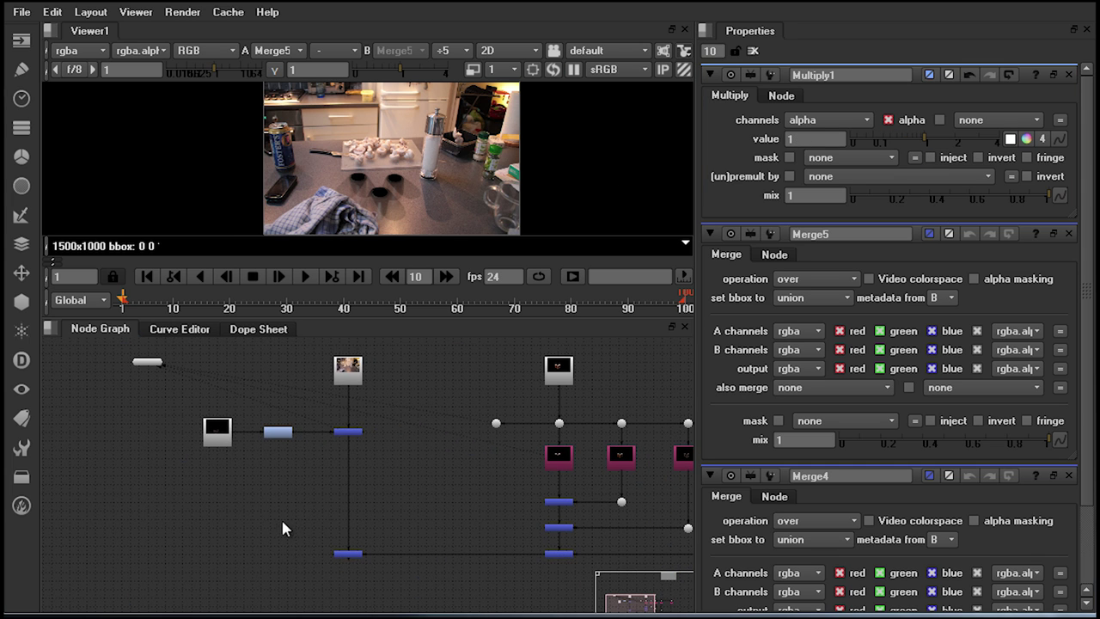
View the Merge4 composite and zoom in and out on a can top
{"action": "left_click_drag", "start_coordinate": [284, 529], "coordinate": [436, 601]}
{"action": "key", "text": "1"}
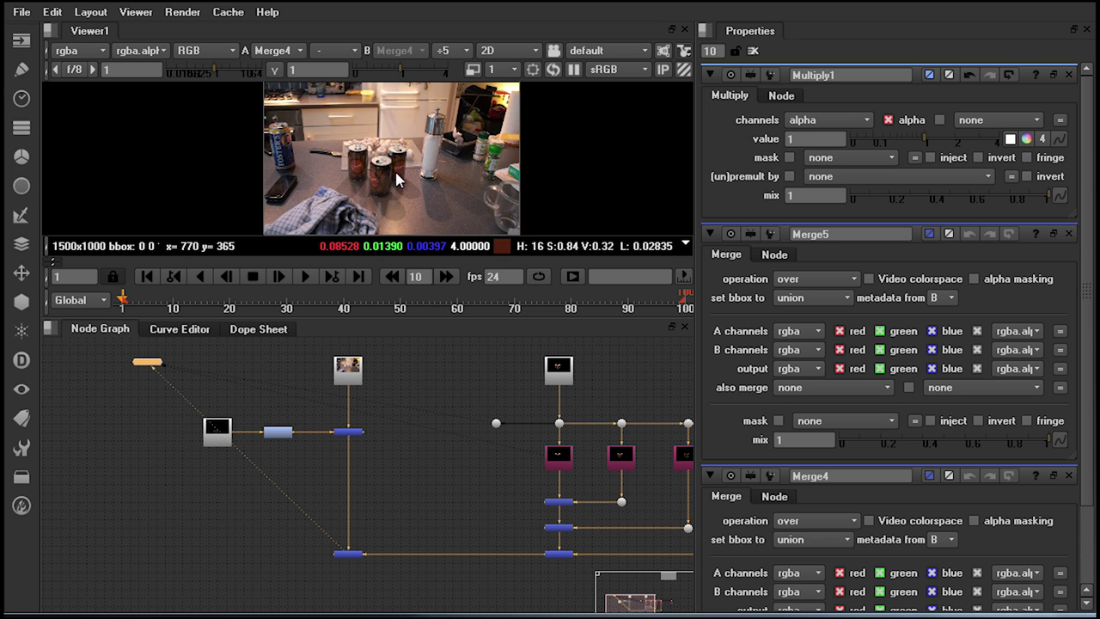
{"action": "scroll", "coordinate": [391, 125], "scroll_direction": "up", "scroll_amount": 3}
{"action": "scroll", "coordinate": [391, 123], "scroll_direction": "up", "scroll_amount": 8}
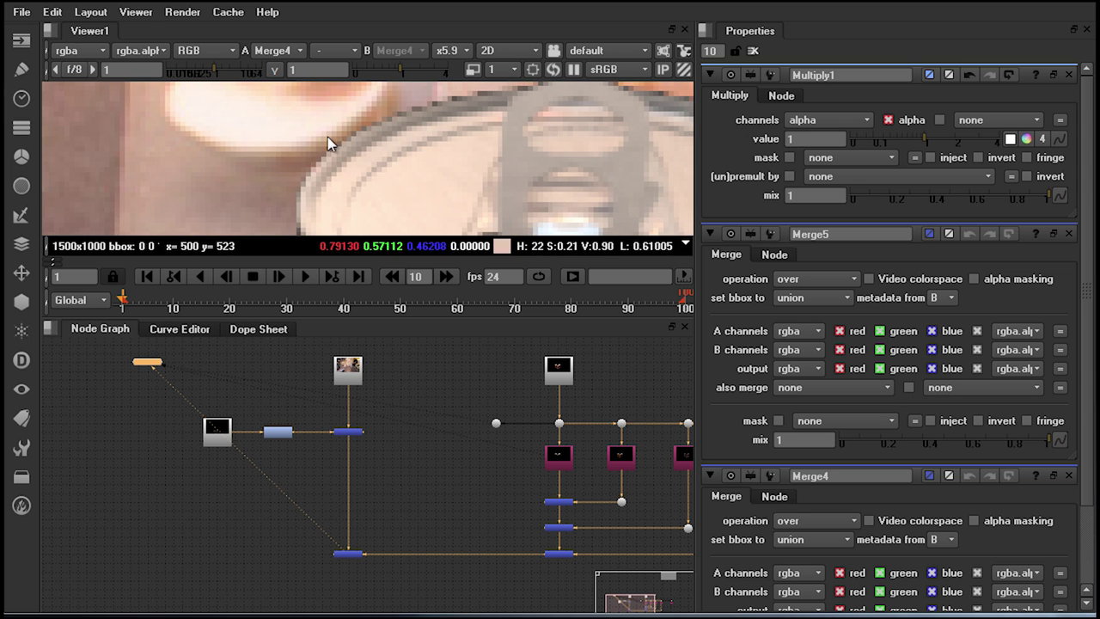
{"action": "scroll", "coordinate": [423, 129], "scroll_direction": "down", "scroll_amount": 9}
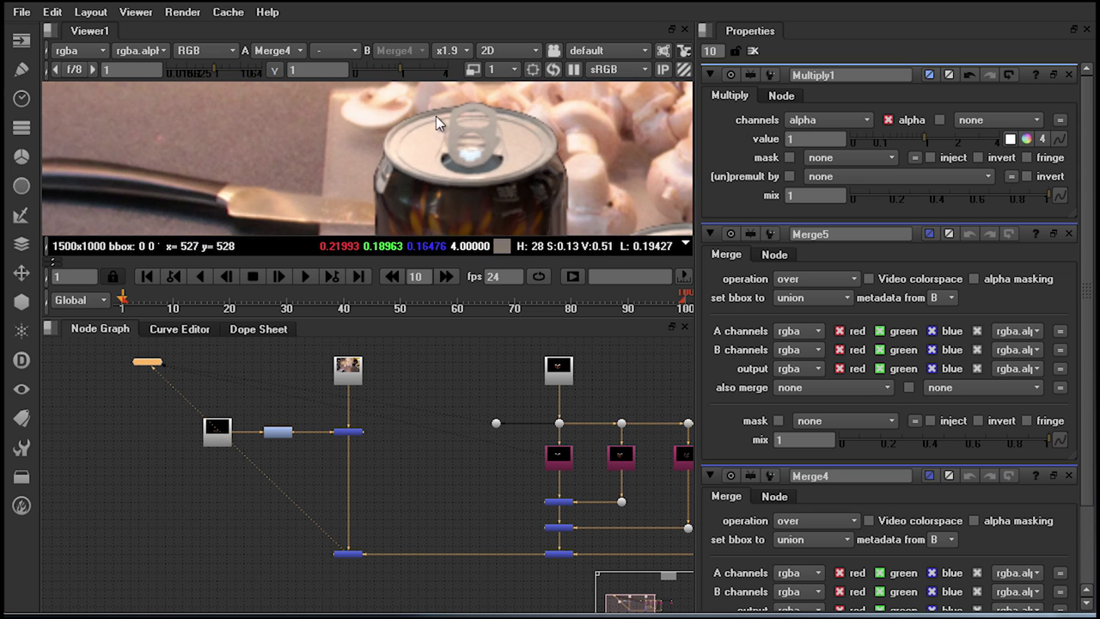
{"action": "scroll", "coordinate": [446, 154], "scroll_direction": "down", "scroll_amount": 2}
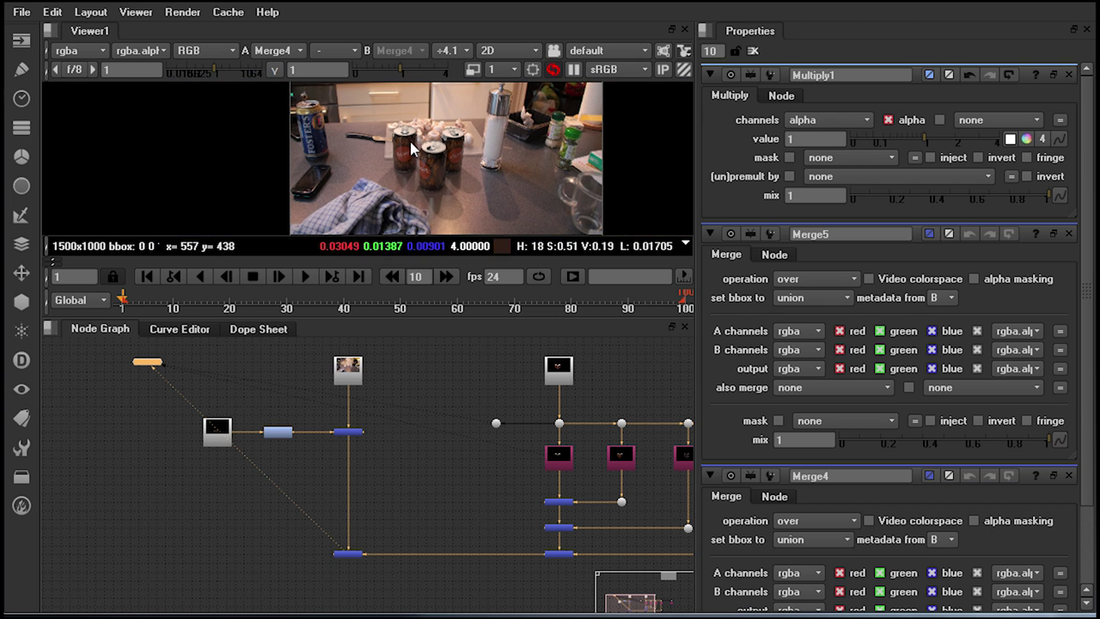
Pan the node graph over to the pass merges and select Merge1
{"action": "middle_click_drag", "start_coordinate": [549, 557], "coordinate": [454, 562]}
{"action": "scroll", "coordinate": [456, 573], "scroll_direction": "up", "scroll_amount": 3}
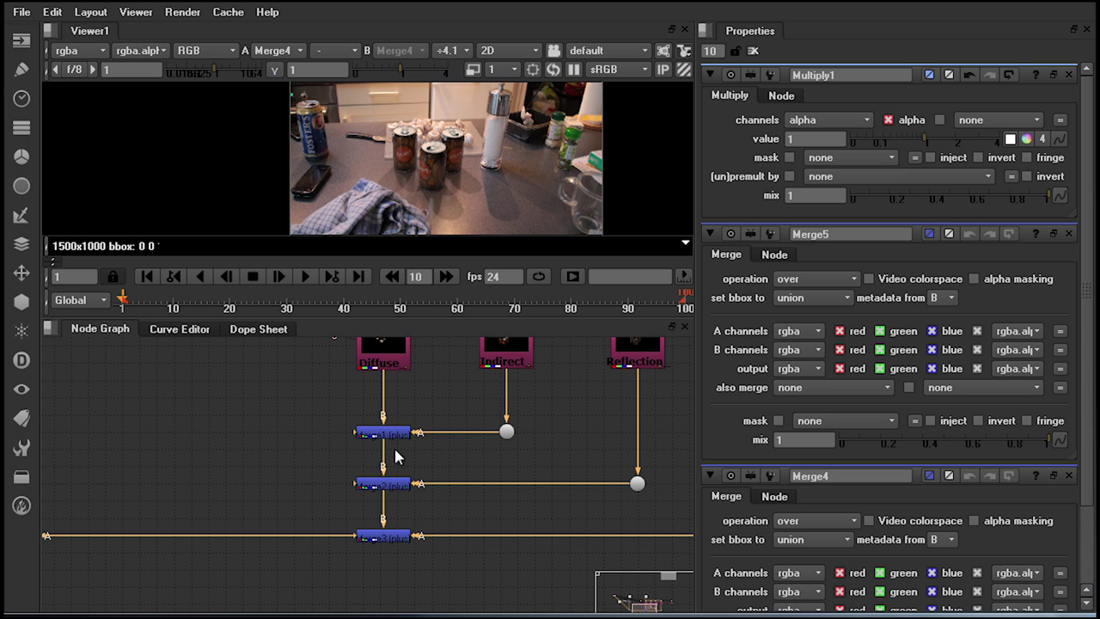
{"action": "left_click_drag", "start_coordinate": [311, 402], "coordinate": [454, 452]}
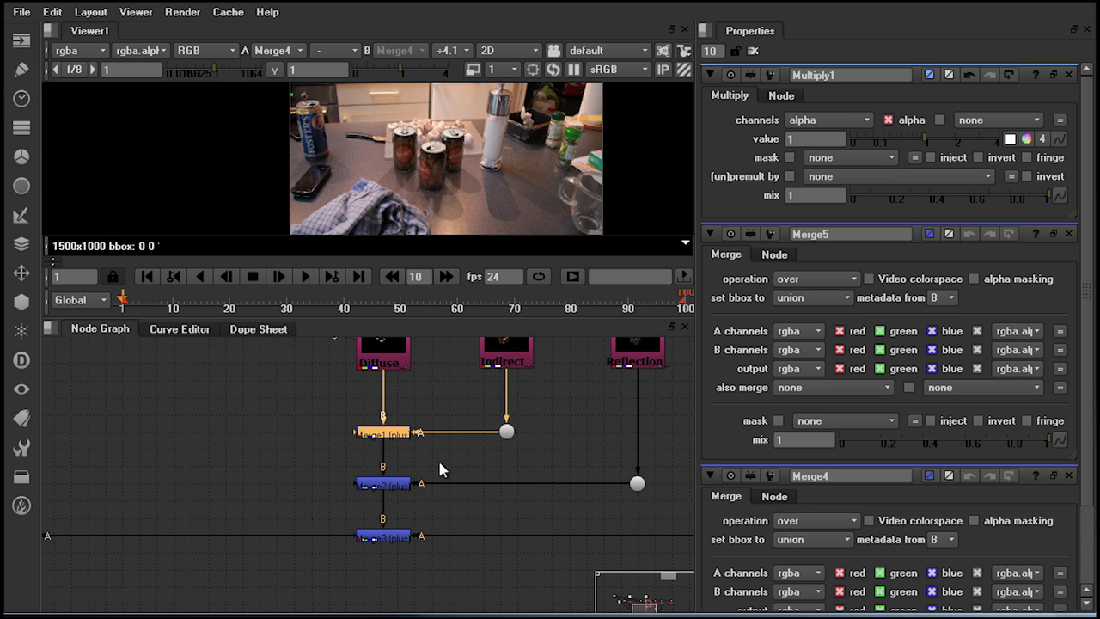
View Merge1's alpha channel, then the Indirect pass
{"action": "key", "text": "1"}
{"action": "key", "text": "a"}
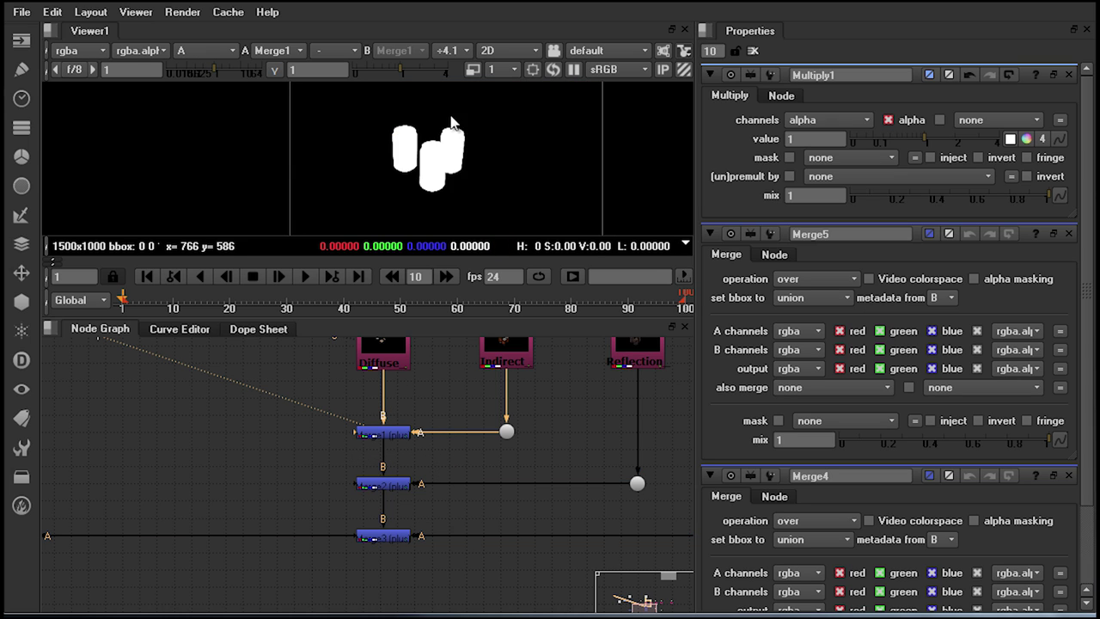
{"action": "scroll", "coordinate": [434, 155], "scroll_direction": "up", "scroll_amount": 4}
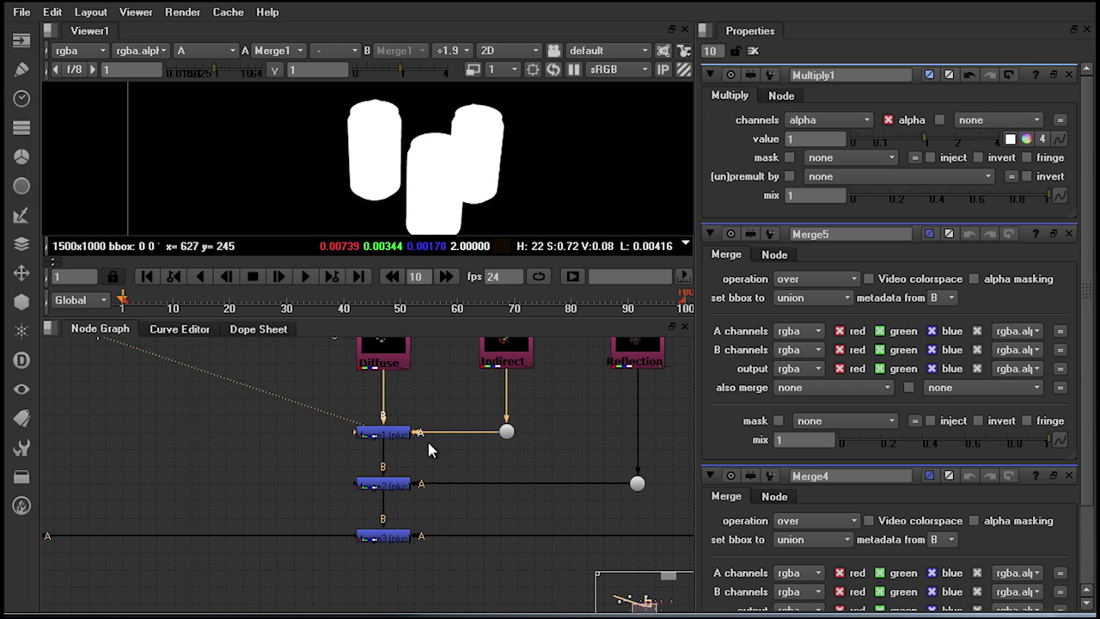
{"action": "middle_click_drag", "start_coordinate": [427, 438], "coordinate": [396, 473]}
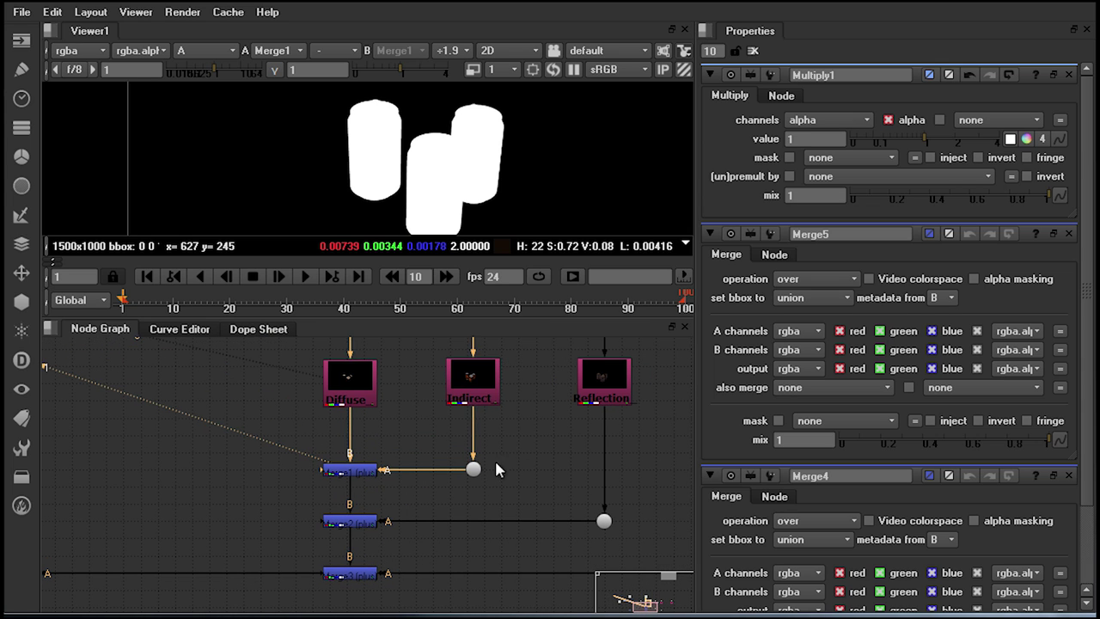
{"action": "left_click_drag", "start_coordinate": [536, 429], "coordinate": [434, 384]}
{"action": "key", "text": "1"}
{"action": "left_click", "coordinate": [434, 384]}
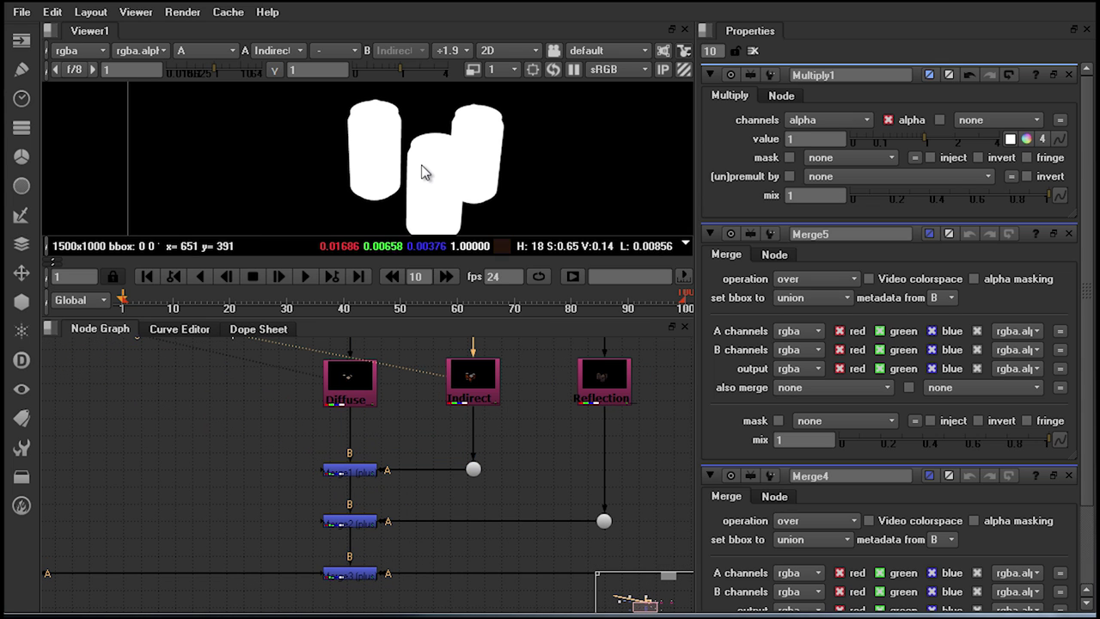
View Merge3's summed alpha, which reads 4.0 over the cans
{"action": "middle_click_drag", "start_coordinate": [384, 576], "coordinate": [401, 489]}
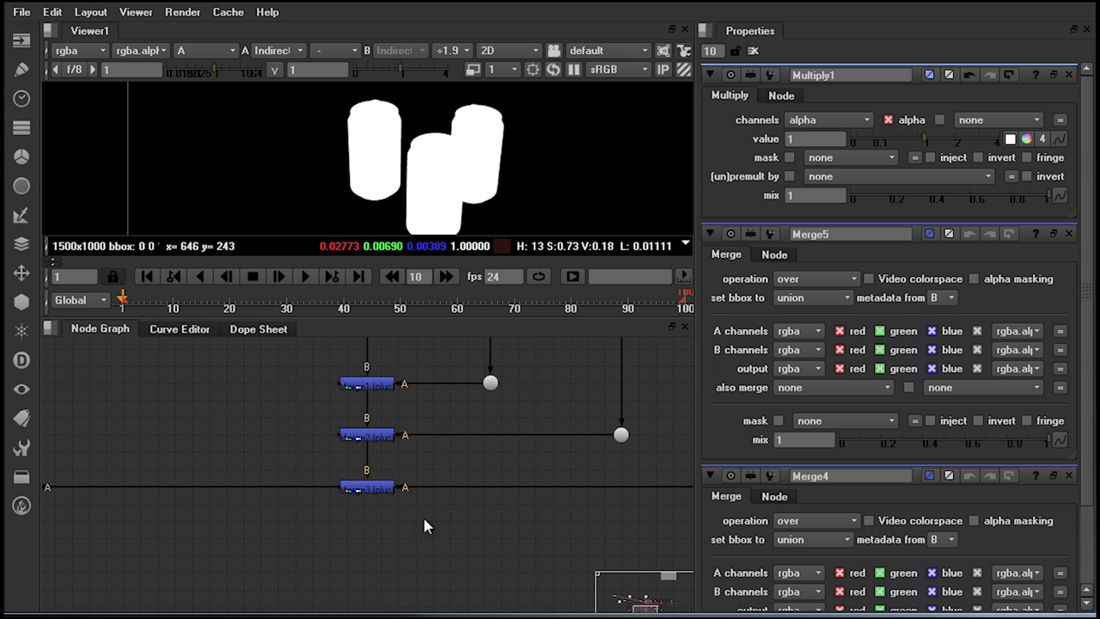
{"action": "left_click_drag", "start_coordinate": [425, 526], "coordinate": [299, 469]}
{"action": "key", "text": "1"}
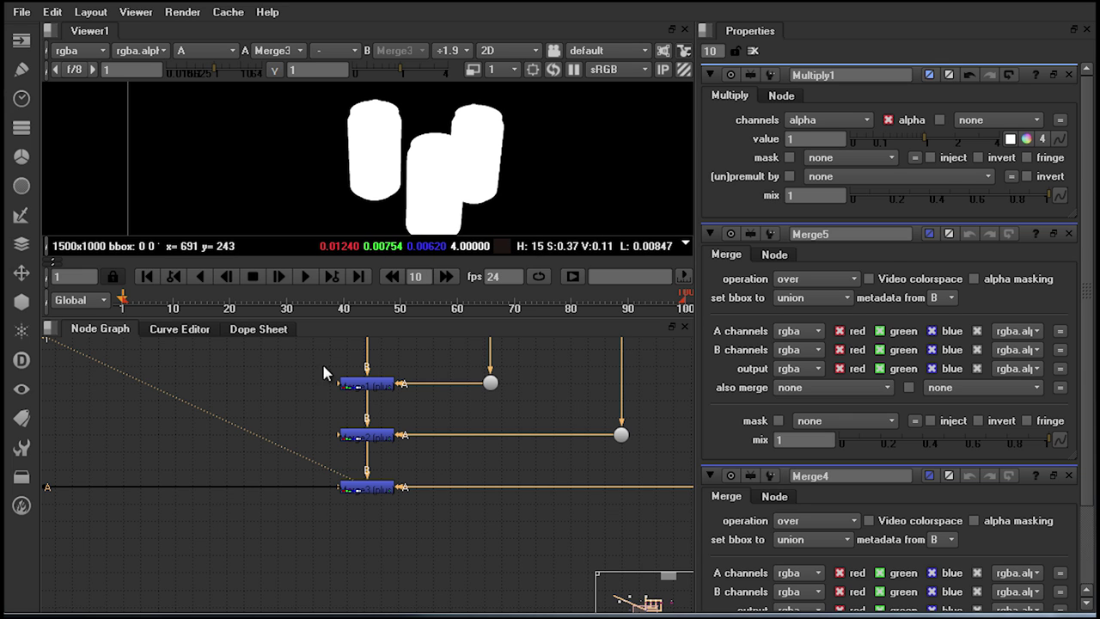
{"action": "scroll", "coordinate": [323, 372], "scroll_direction": "left", "scroll_amount": 5}
{"action": "scroll", "coordinate": [324, 429], "scroll_direction": "down", "scroll_amount": 2}
View the Merge4 composite back in RGB and zoom the viewer in
{"action": "mouse_move", "coordinate": [252, 490]}
{"action": "left_mouse_down"}
{"action": "mouse_move", "coordinate": [172, 441]}
{"action": "mouse_move", "coordinate": [182, 464]}
{"action": "left_mouse_up"}
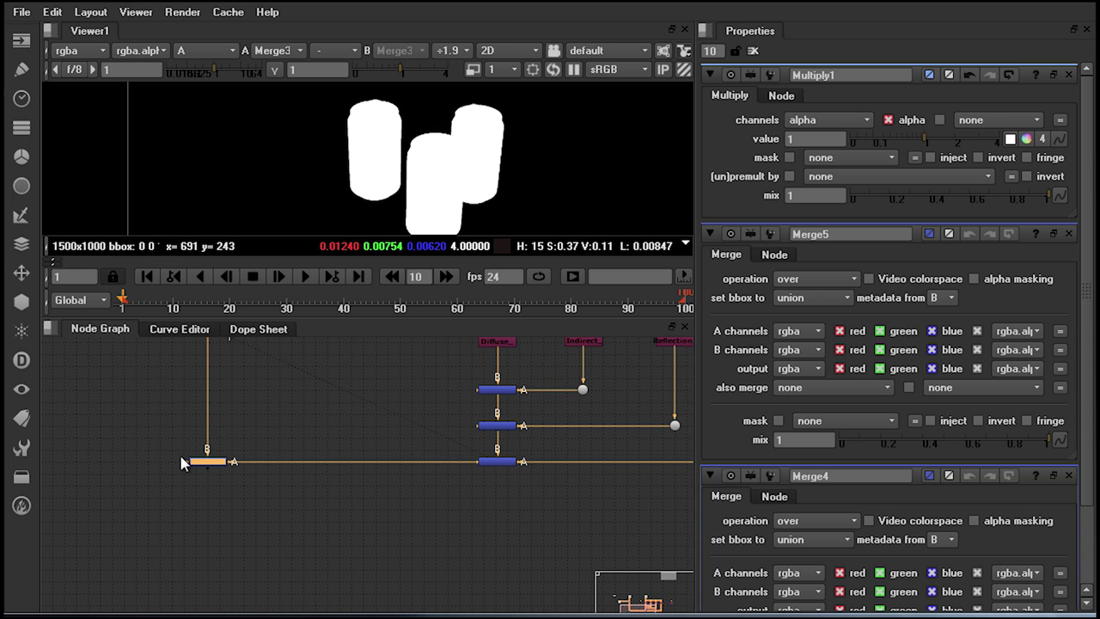
{"action": "key", "text": "1"}
{"action": "left_click", "coordinate": [182, 463]}
{"action": "key", "text": "a"}
{"action": "scroll", "coordinate": [398, 187], "scroll_direction": "up", "scroll_amount": 5}
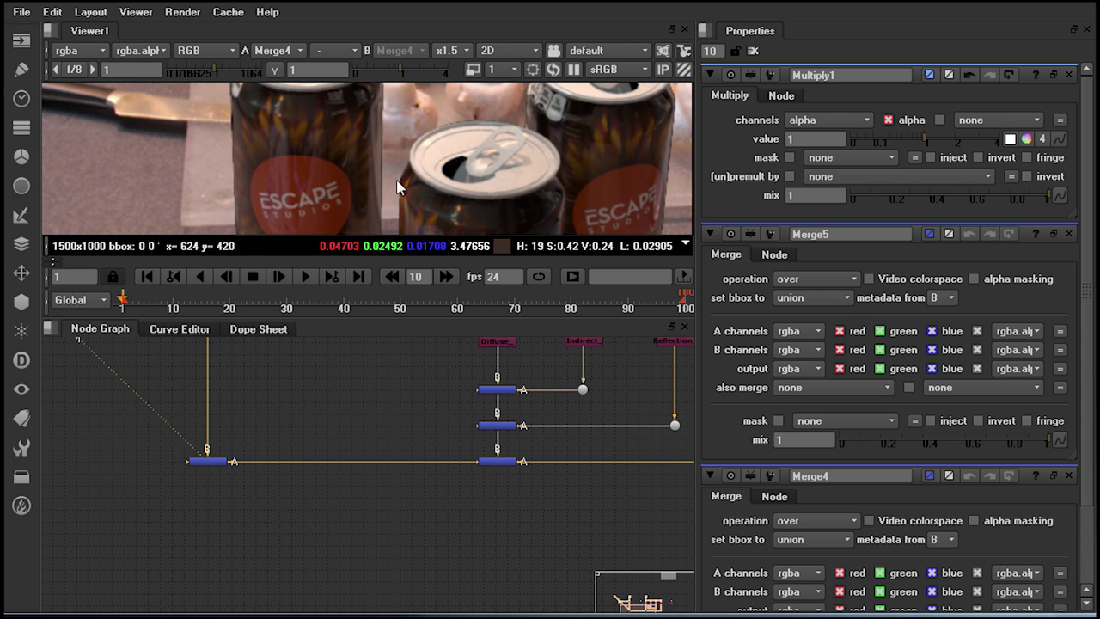
{"action": "scroll", "coordinate": [465, 147], "scroll_direction": "up", "scroll_amount": 1}
{"action": "scroll", "coordinate": [471, 136], "scroll_direction": "up", "scroll_amount": 3}
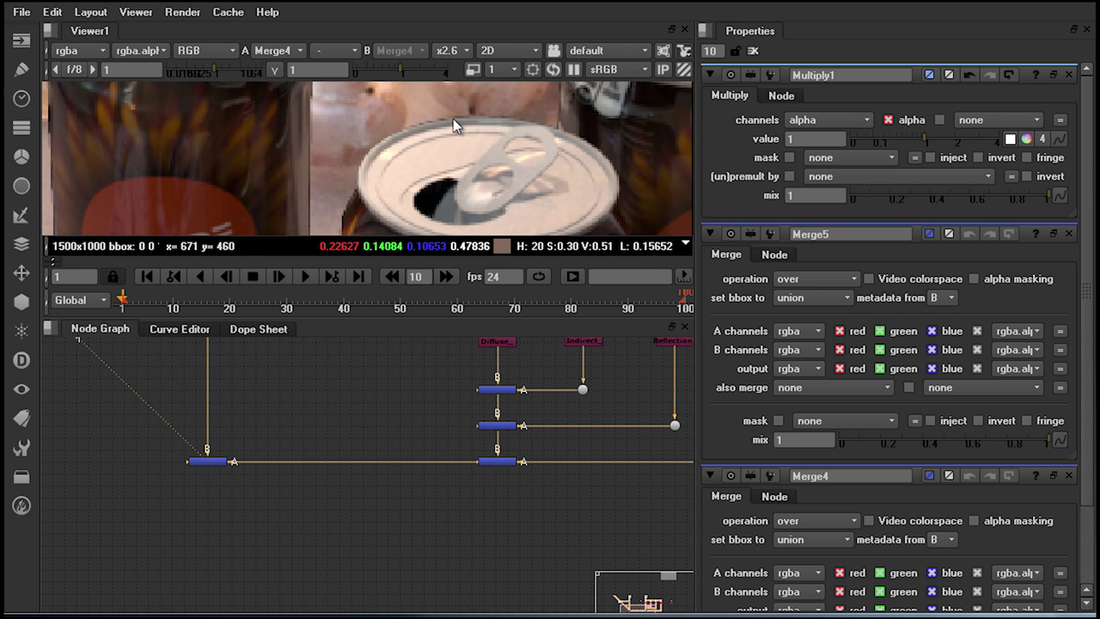
{"action": "scroll", "coordinate": [453, 464], "scroll_direction": "up", "scroll_amount": 2}
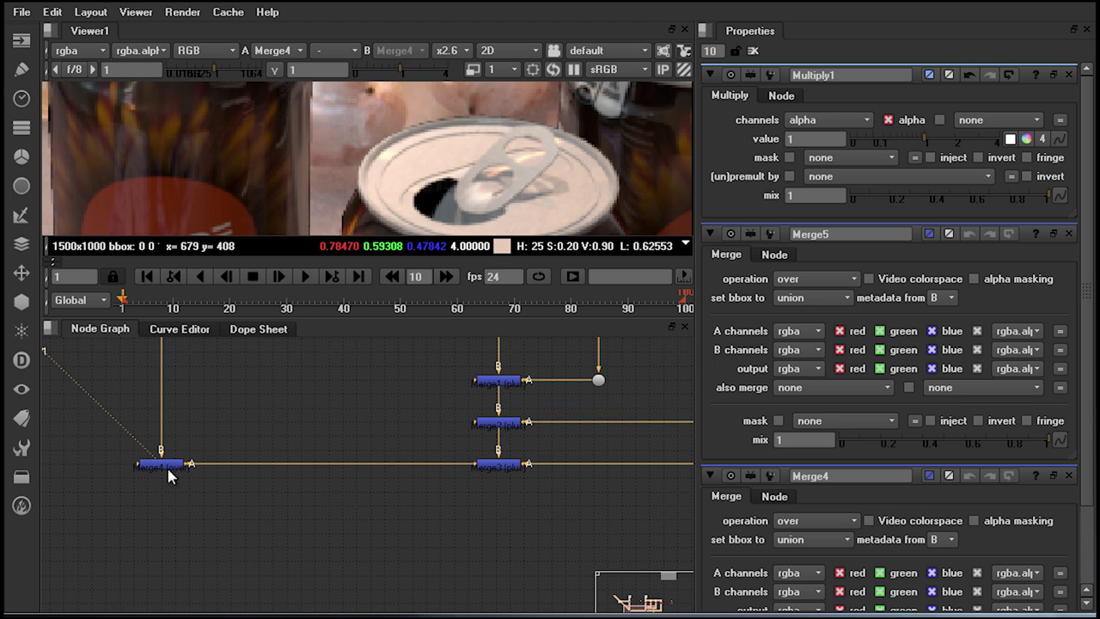
Lower Merge4 and drop a new Copy node onto the Merge3→Merge4 pipe
{"action": "left_click_drag", "start_coordinate": [167, 466], "coordinate": [176, 575]}
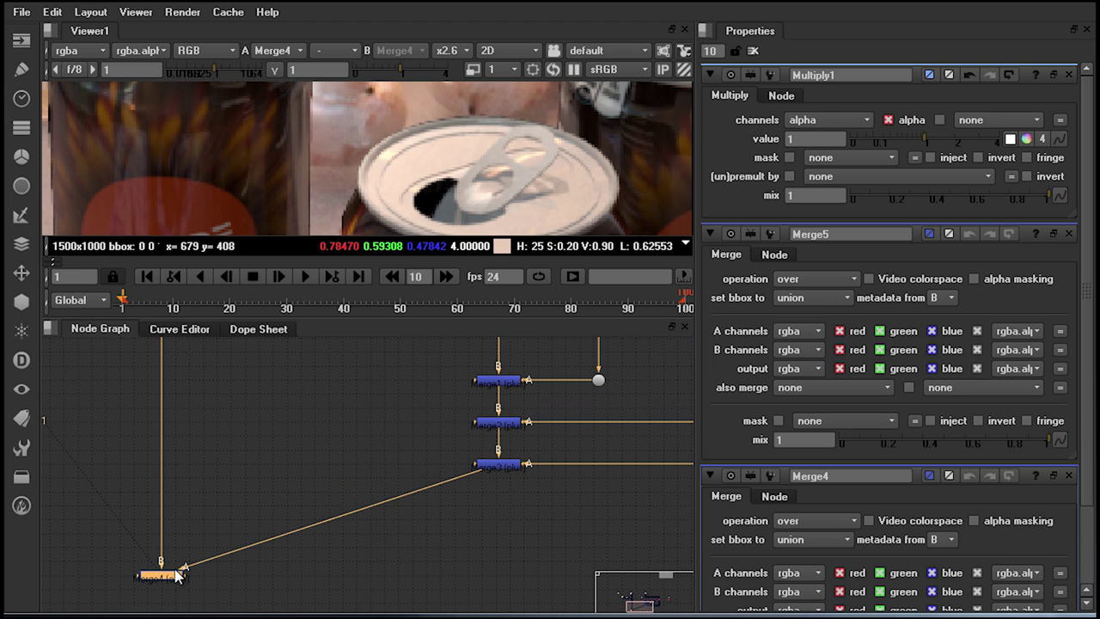
{"action": "left_click", "coordinate": [463, 542]}
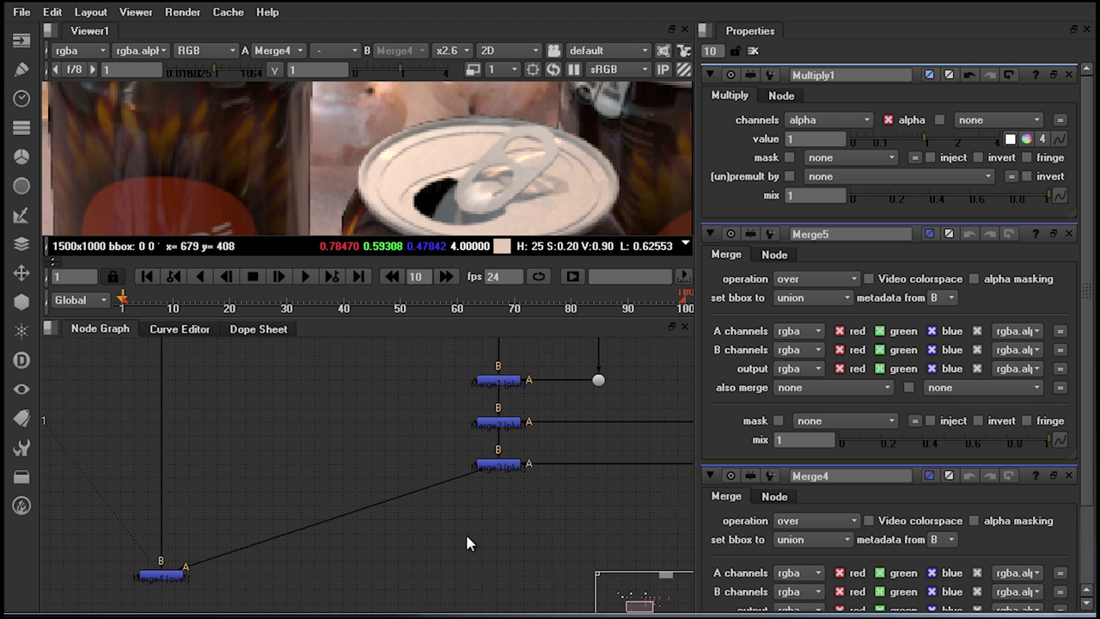
{"action": "key", "text": "k"}
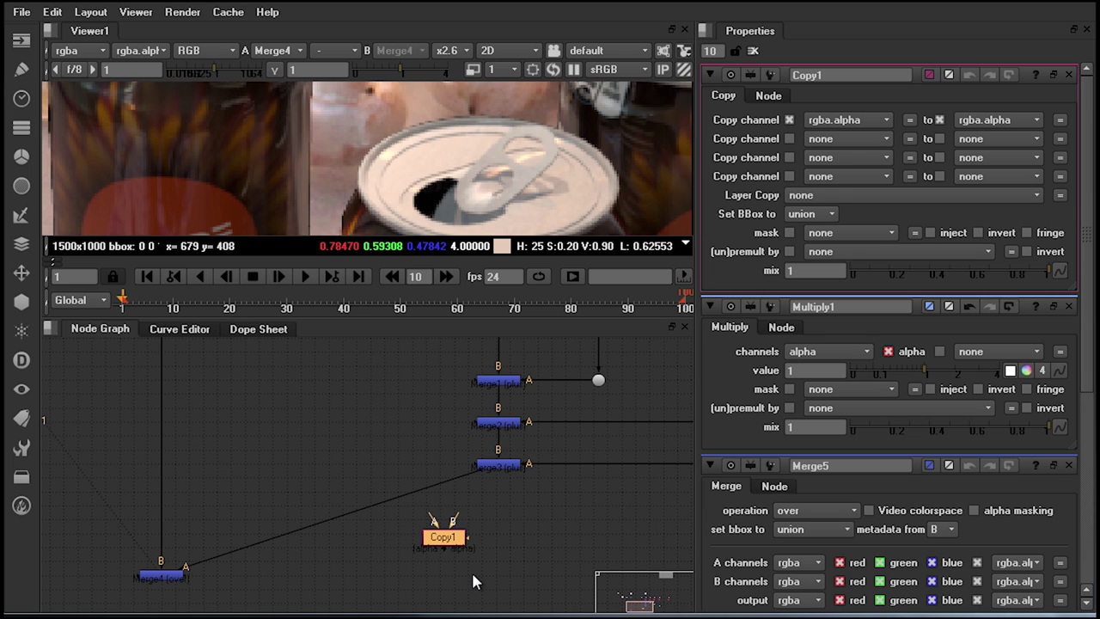
{"action": "left_click_drag", "start_coordinate": [456, 551], "coordinate": [498, 527]}
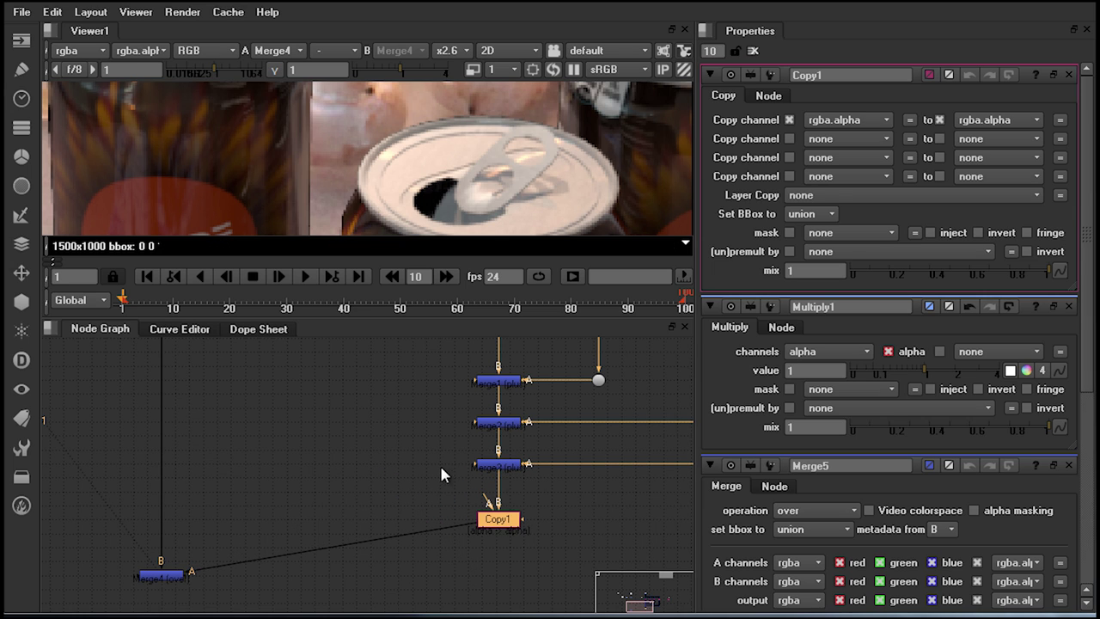
Connect Copy1's A input to the Dot on the cansBeauty Read branch
{"action": "scroll", "coordinate": [495, 453], "scroll_direction": "up", "scroll_amount": 2}
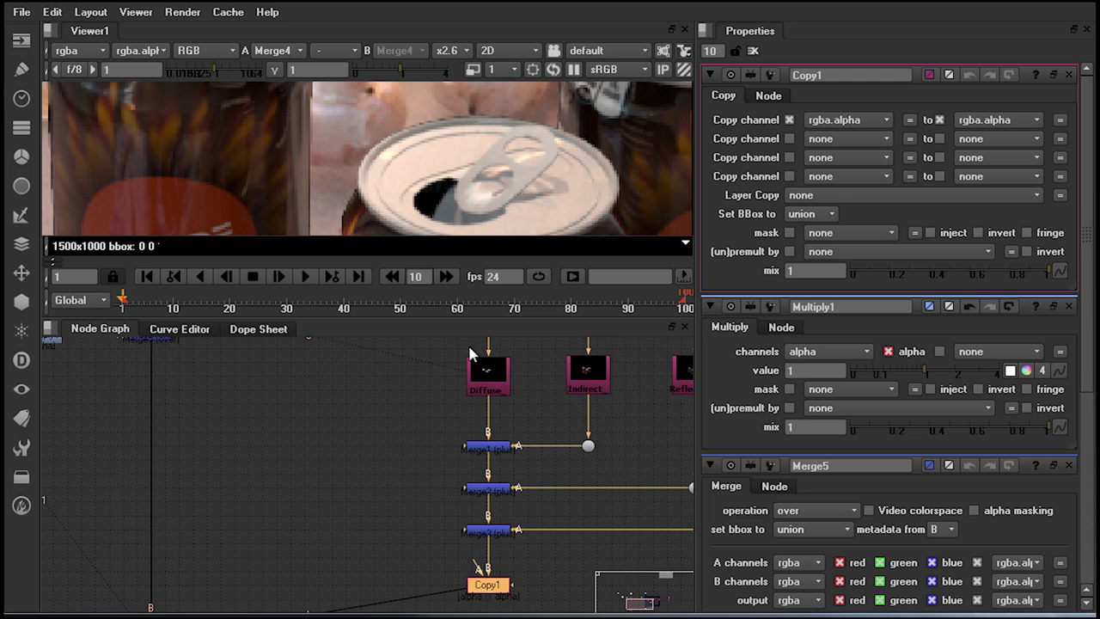
{"action": "scroll", "coordinate": [429, 464], "scroll_direction": "down", "scroll_amount": 2}
{"action": "scroll", "coordinate": [420, 503], "scroll_direction": "up", "scroll_amount": 2}
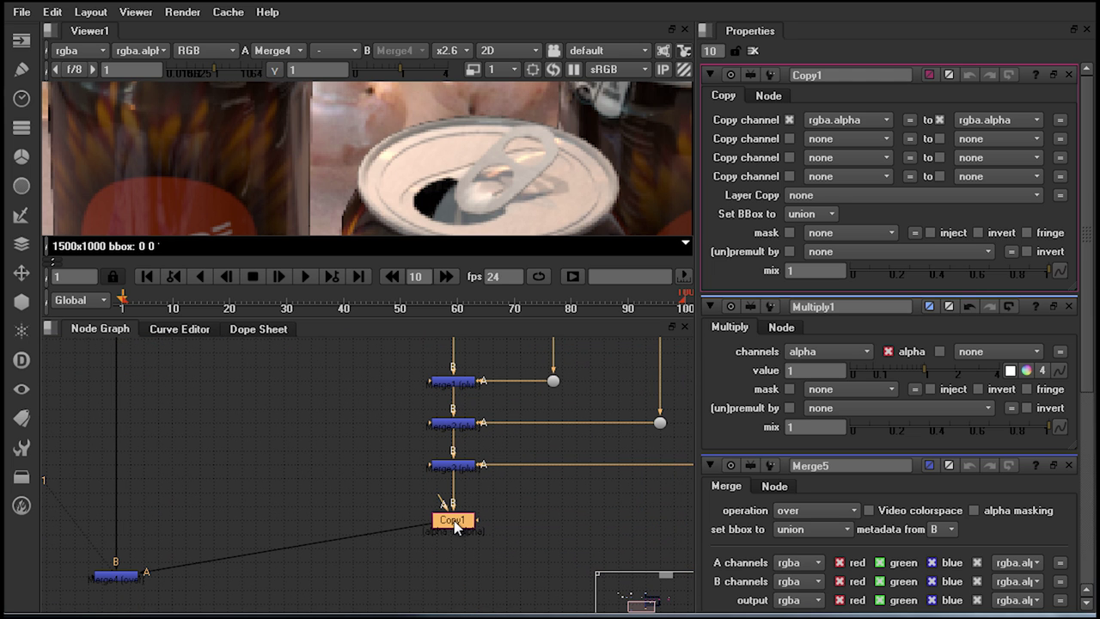
{"action": "key", "text": "space"}
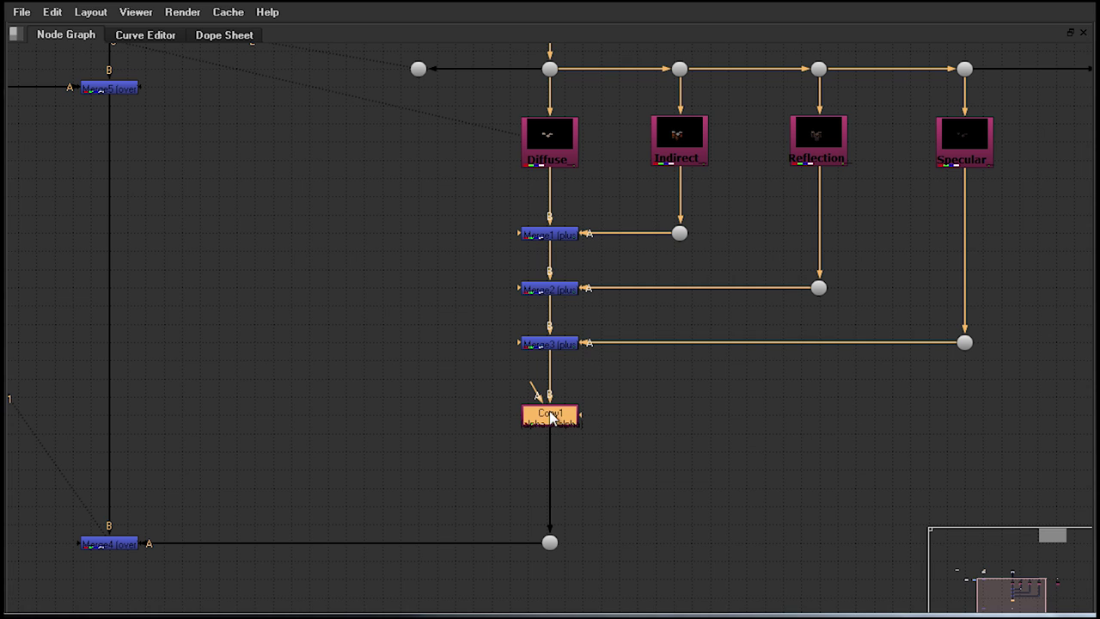
{"action": "left_click_drag", "start_coordinate": [519, 413], "coordinate": [419, 70]}
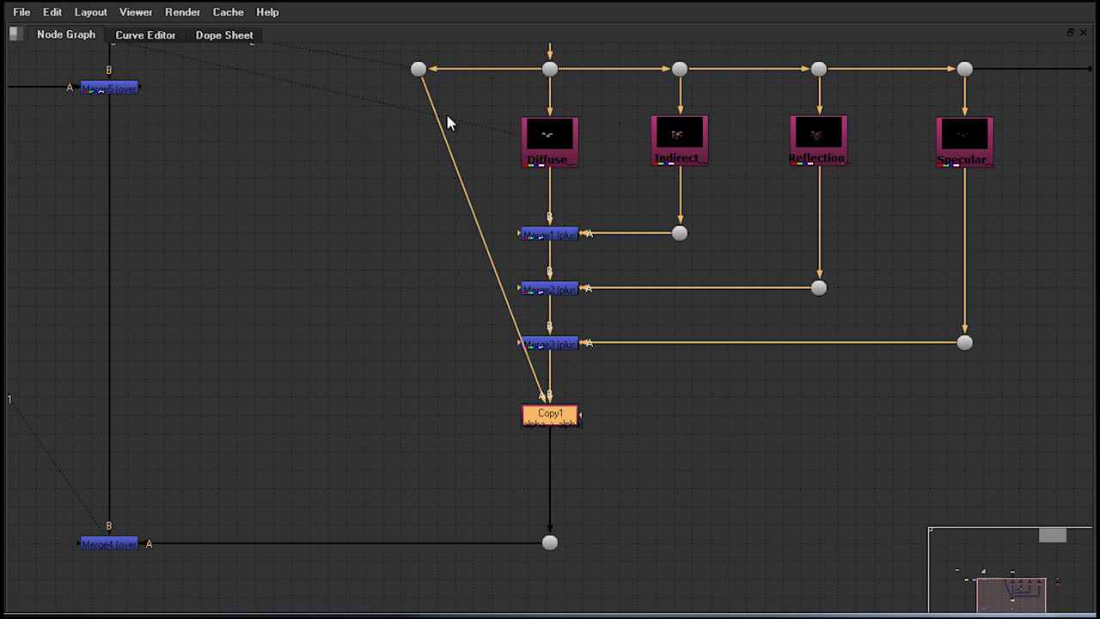
{"action": "middle_click_drag", "start_coordinate": [436, 175], "coordinate": [419, 372]}
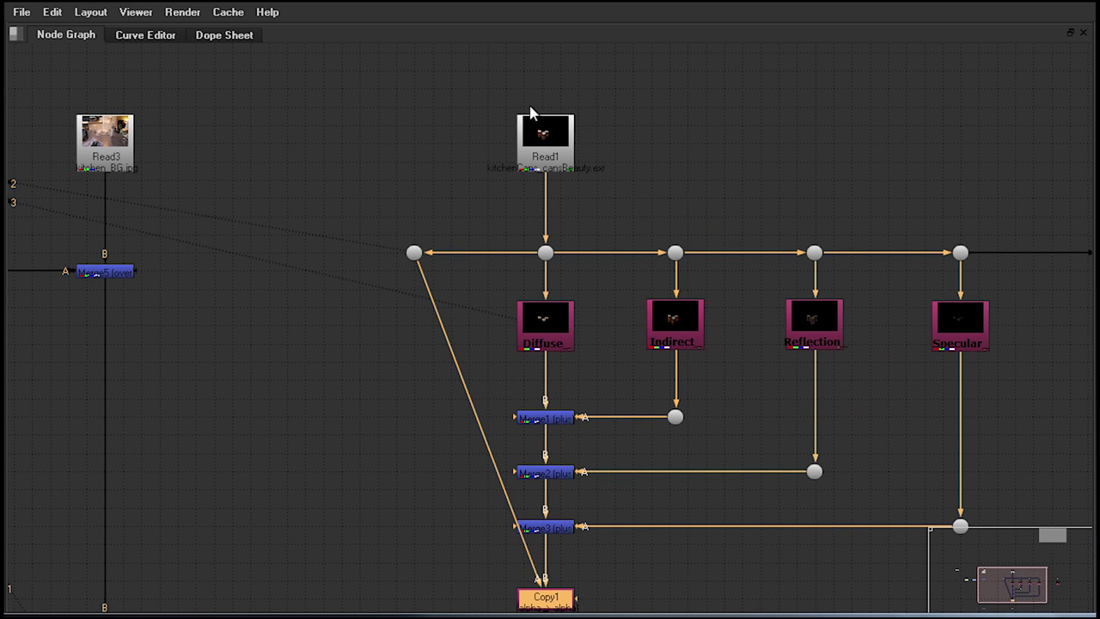
{"action": "scroll", "coordinate": [458, 160], "scroll_direction": "down", "scroll_amount": 2}
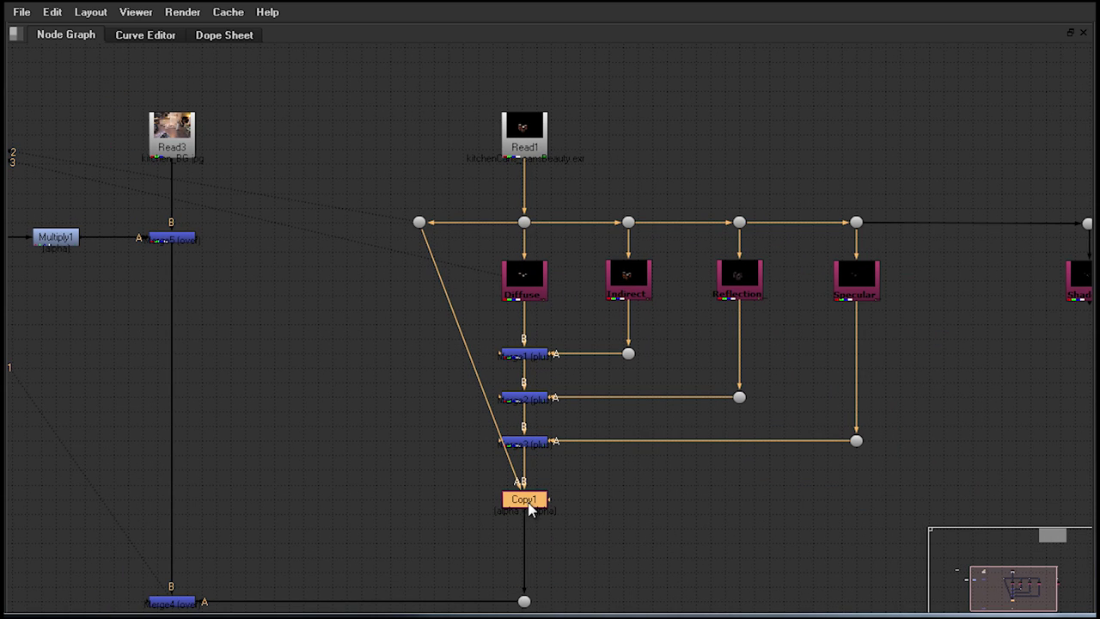
View Dot1 in the viewer and toggle between the cans' colour and alpha channels
{"action": "key", "text": "space"}
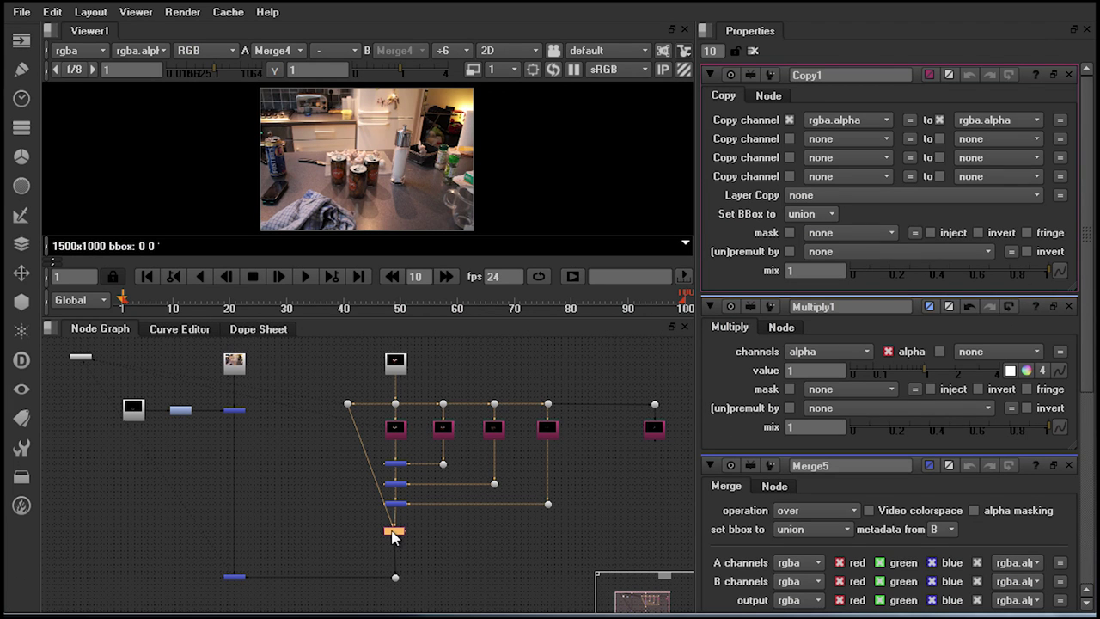
{"action": "left_click_drag", "start_coordinate": [341, 392], "coordinate": [378, 429]}
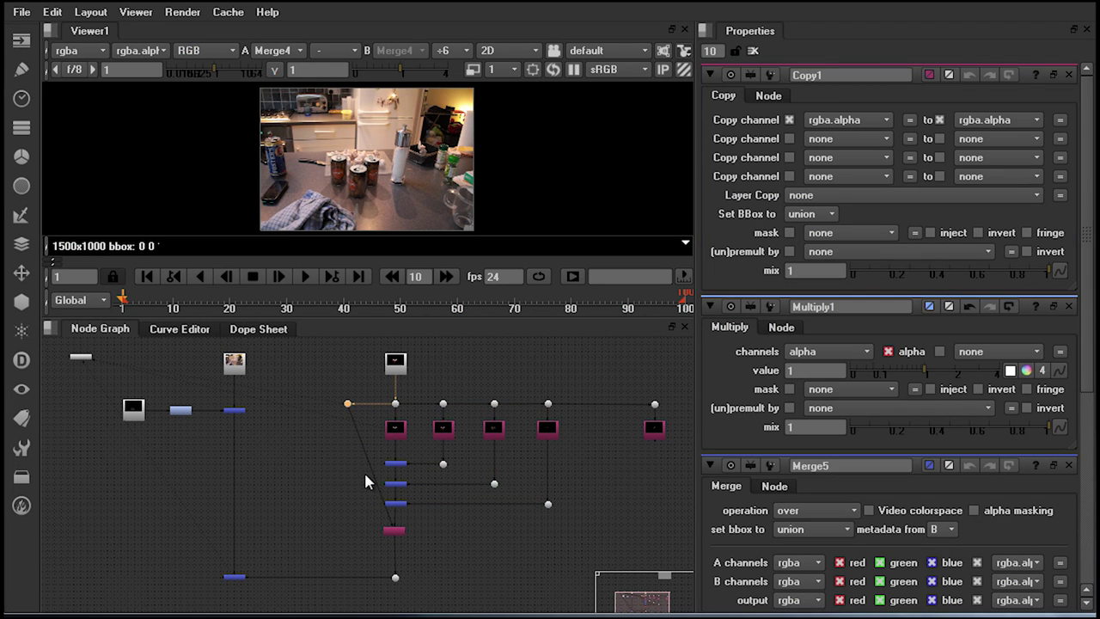
{"action": "key", "text": "1"}
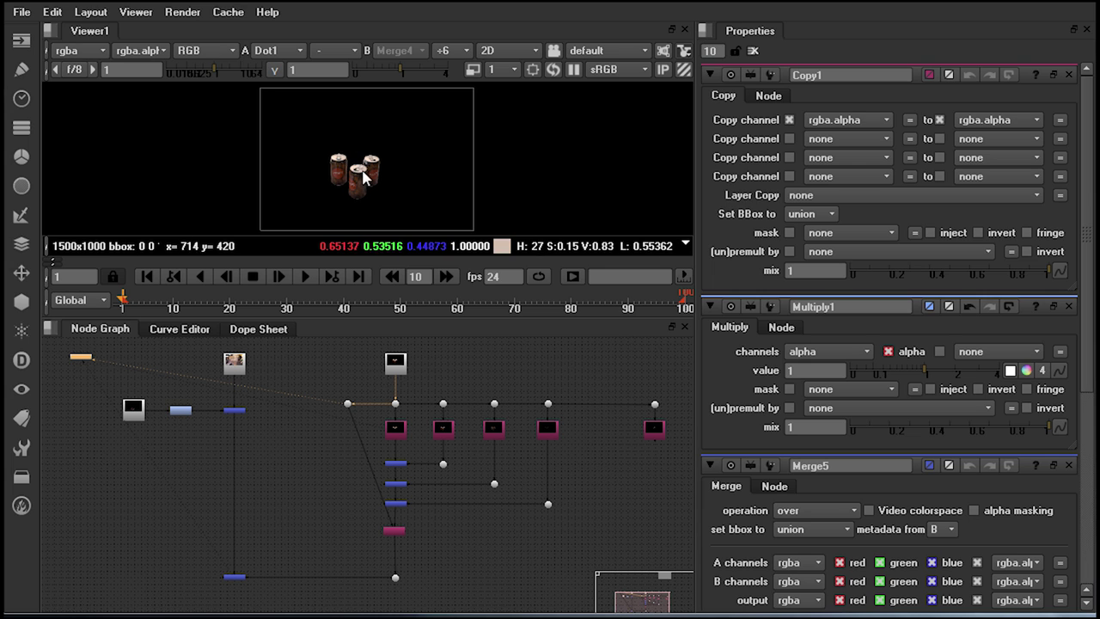
{"action": "key", "text": "a"}
{"action": "key", "text": "a"}
{"action": "key", "text": "a"}
{"action": "key", "text": "a"}
{"action": "key", "text": "a"}
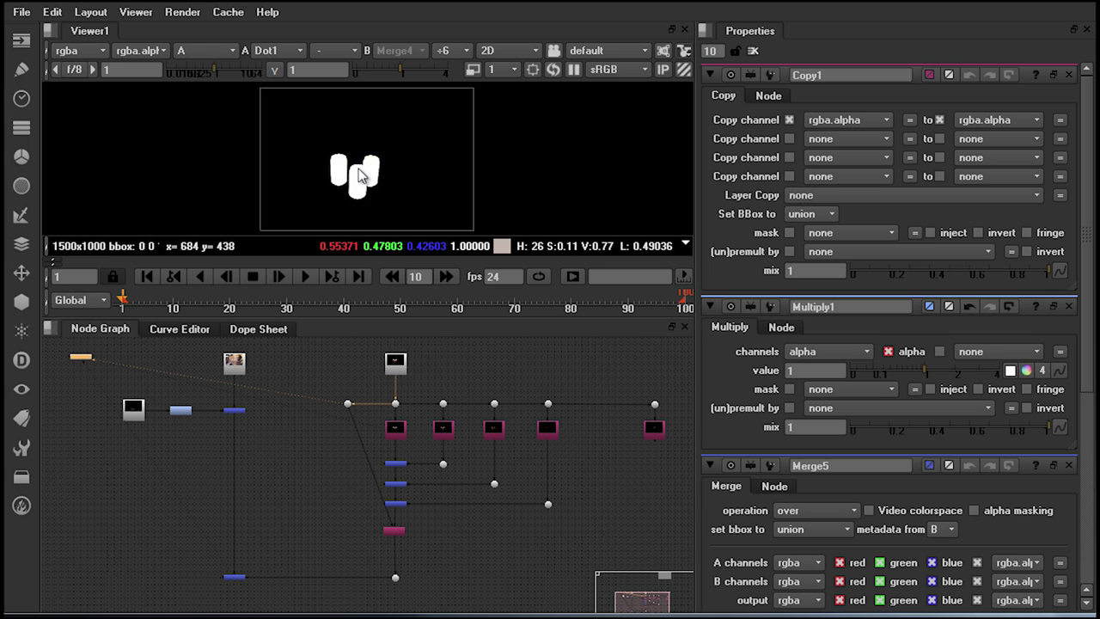
{"action": "key", "text": "a"}
{"action": "key", "text": "a"}
{"action": "key", "text": "a"}
{"action": "key", "text": "a"}
{"action": "key", "text": "a"}
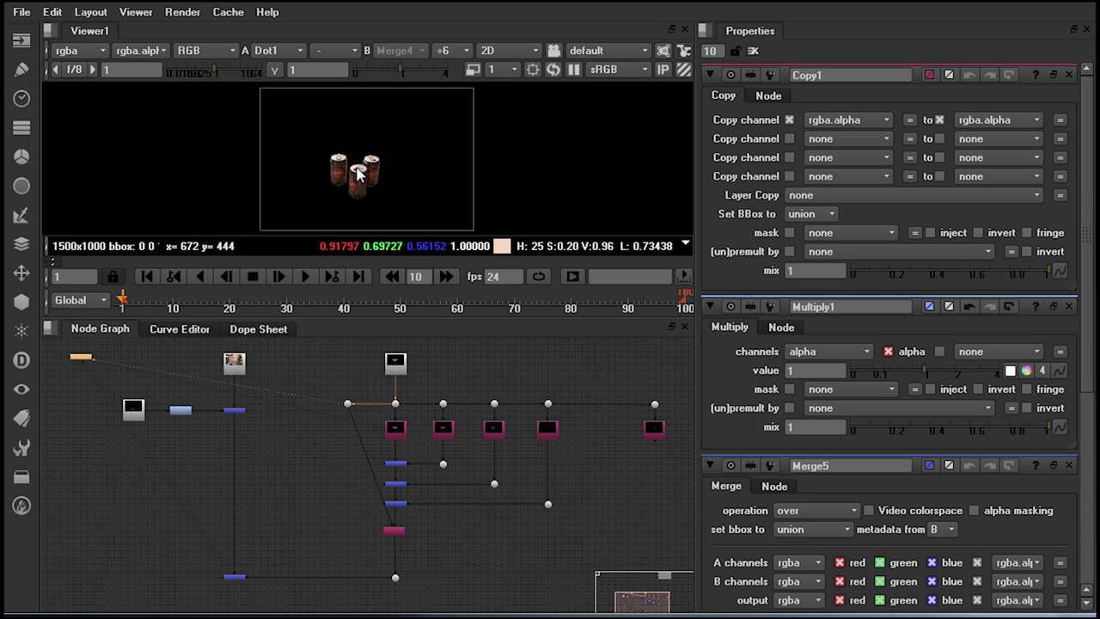
{"action": "key", "text": "a"}
{"action": "key", "text": "a"}
{"action": "key", "text": "a"}
{"action": "key", "text": "a"}
{"action": "key", "text": "a"}
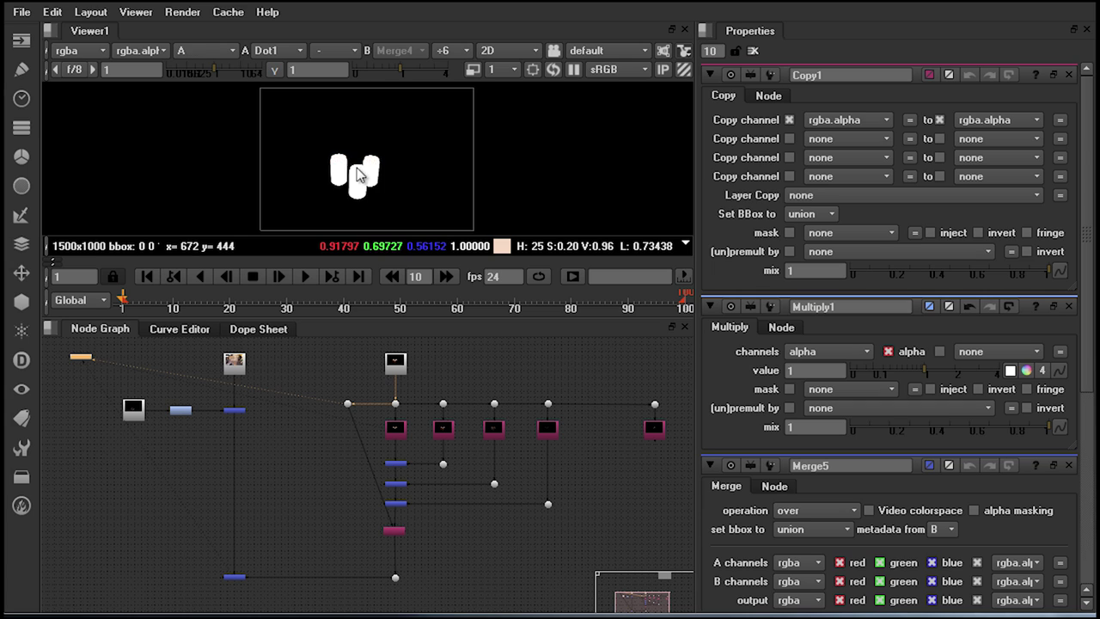
{"action": "key", "text": "a"}
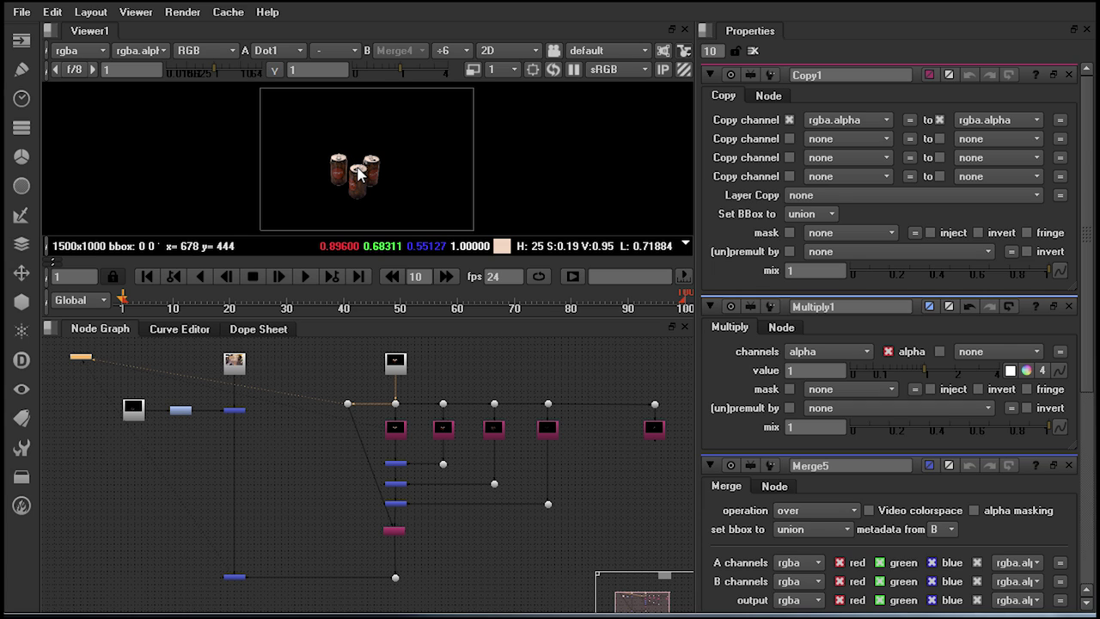
{"action": "left_click", "coordinate": [394, 530]}
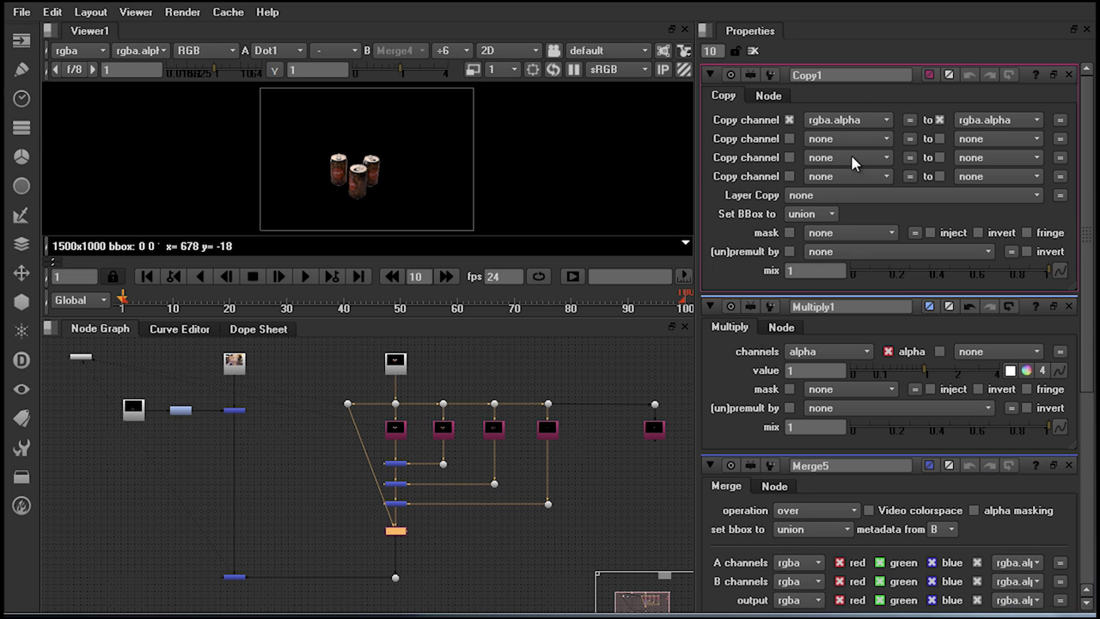
View Copy1's output and sample the pixel values on the middle can
{"action": "scroll", "coordinate": [404, 539], "scroll_direction": "up", "scroll_amount": 3}
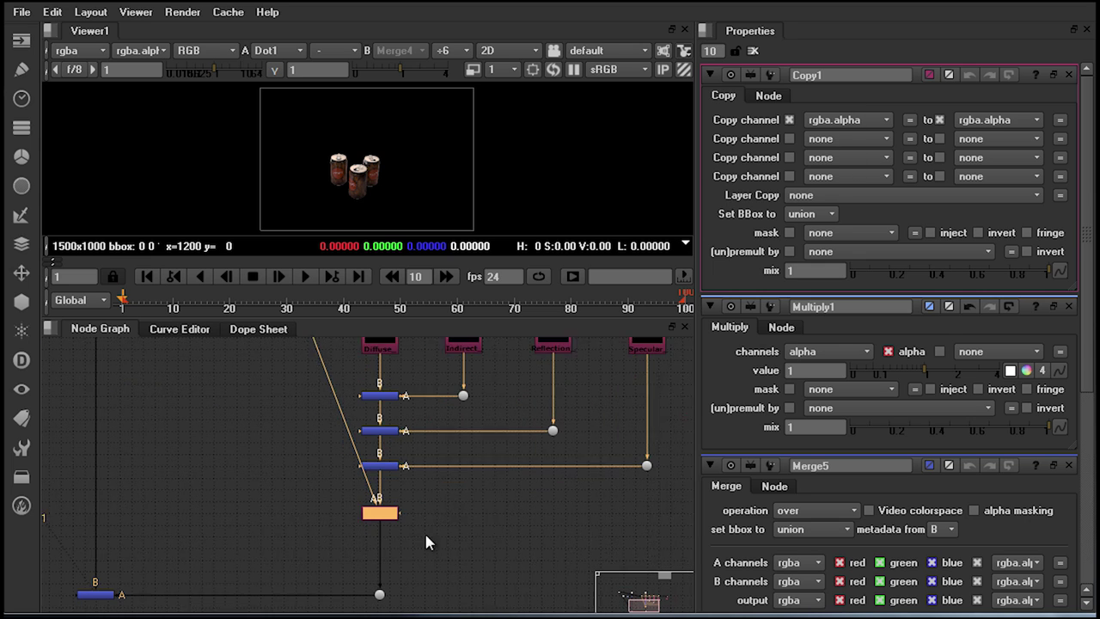
{"action": "left_click", "coordinate": [339, 502]}
{"action": "left_click_drag", "start_coordinate": [340, 503], "coordinate": [333, 506]}
{"action": "key", "text": "1"}
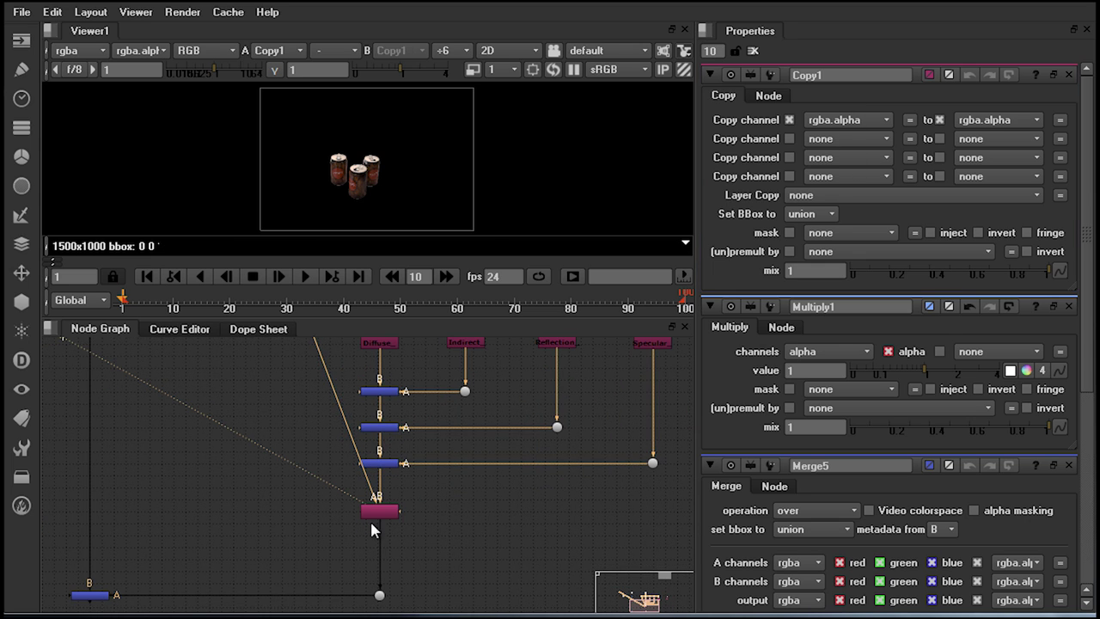
{"action": "scroll", "coordinate": [360, 198], "scroll_direction": "up", "scroll_amount": 5}
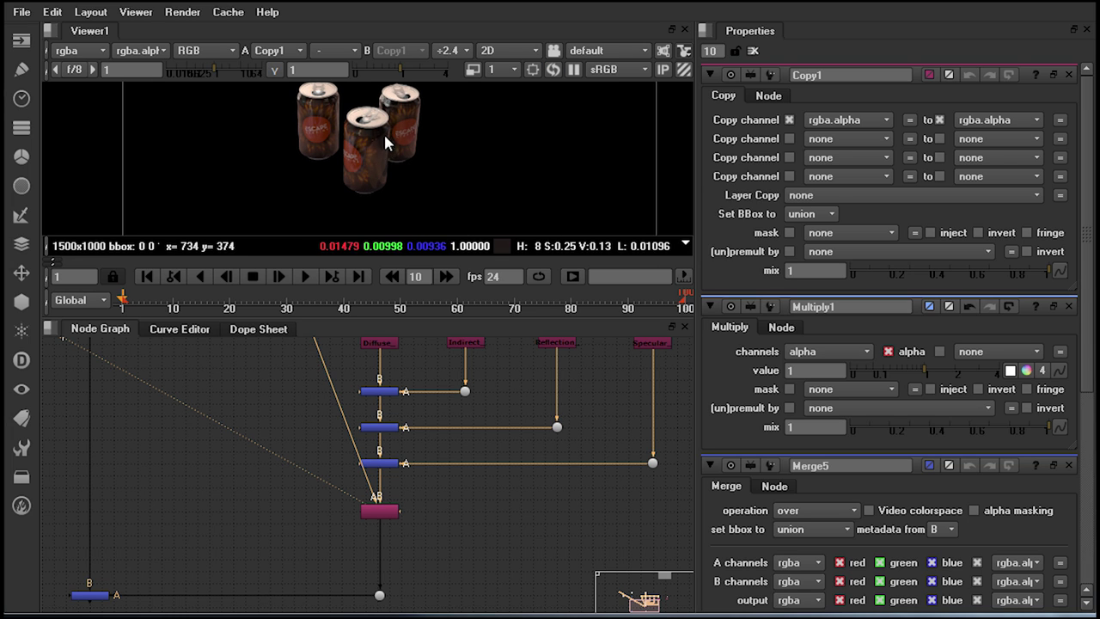
{"action": "left_click_drag", "start_coordinate": [358, 127], "coordinate": [368, 138], "text": "ctrl+shift"}
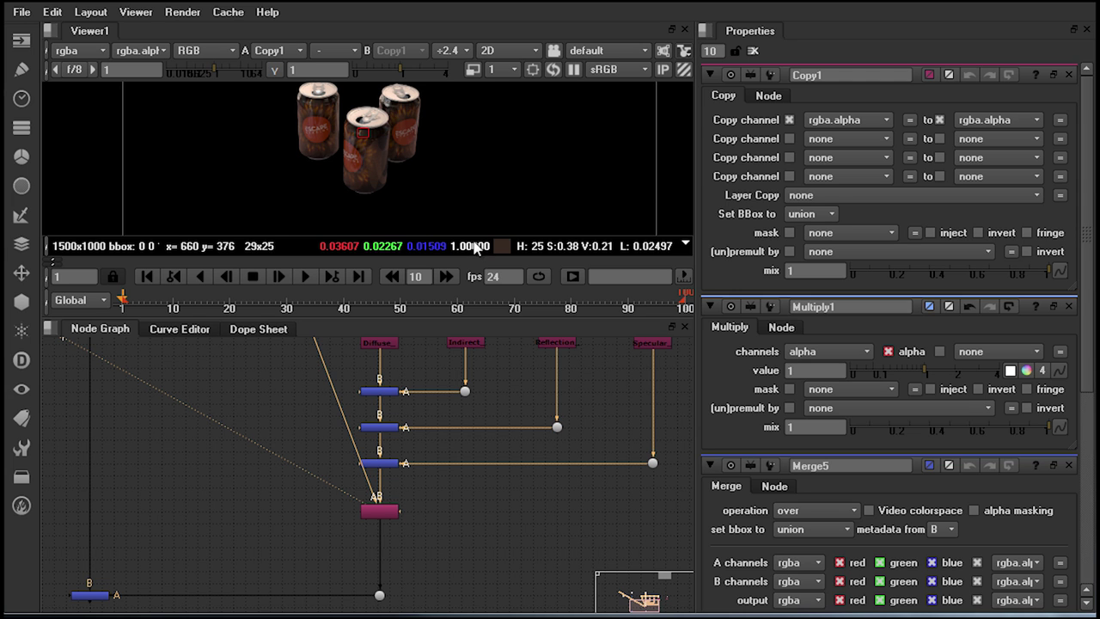
View Merge4, showing the cans composited over the kitchen plate
{"action": "middle_click_drag", "start_coordinate": [278, 528], "coordinate": [351, 483]}
{"action": "scroll", "coordinate": [351, 484], "scroll_direction": "down", "scroll_amount": 2}
{"action": "left_click_drag", "start_coordinate": [336, 567], "coordinate": [239, 507]}
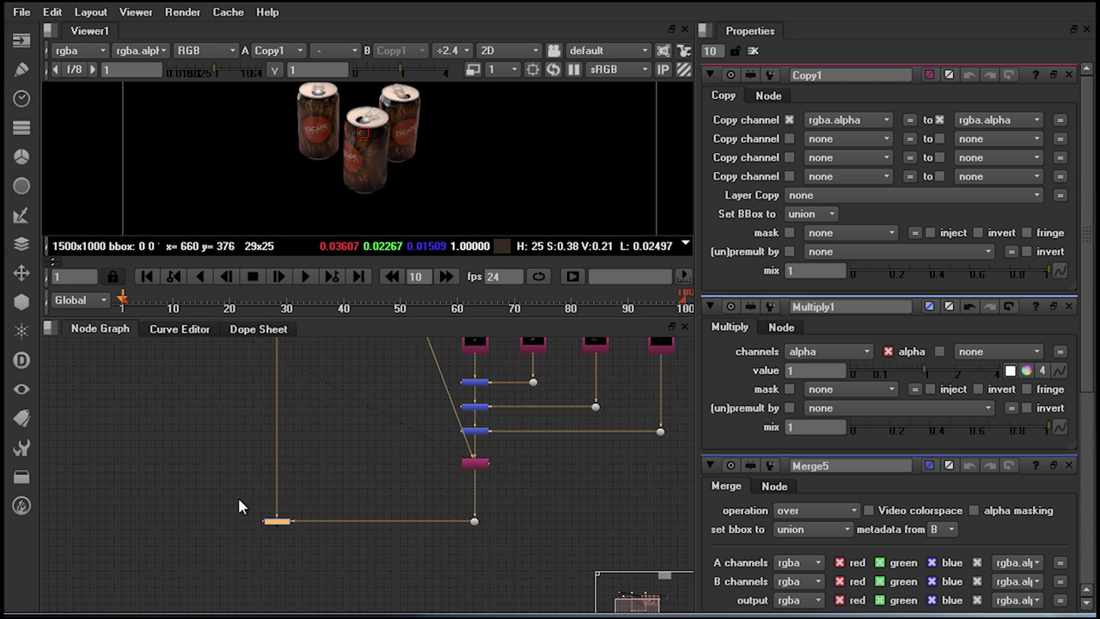
{"action": "key", "text": "1"}
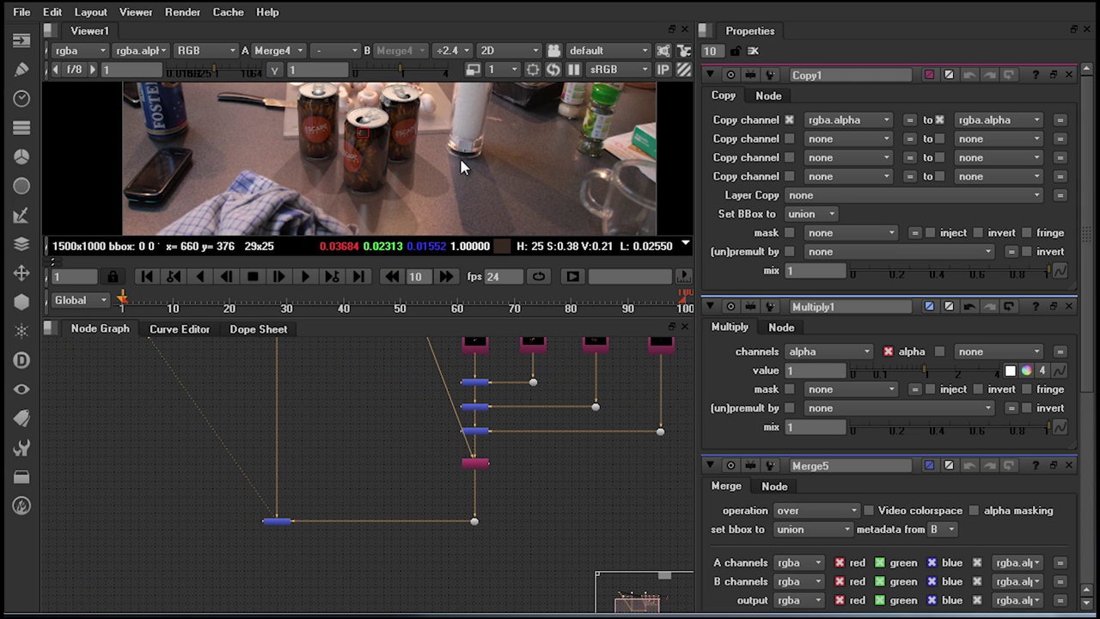
{"action": "scroll", "coordinate": [461, 167], "scroll_direction": "up", "scroll_amount": 10}
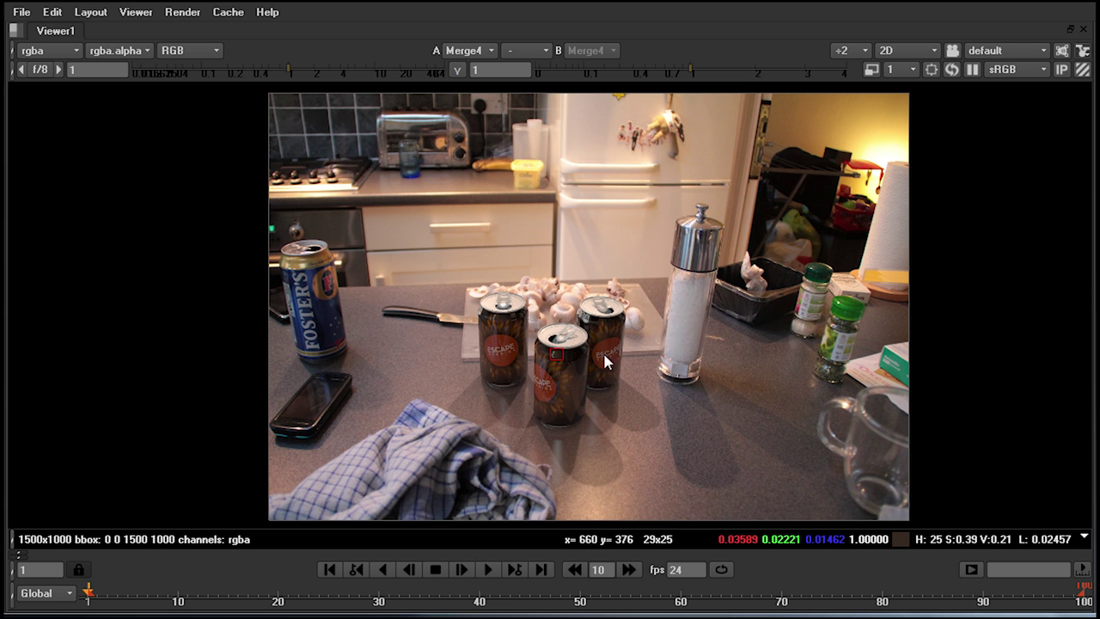
{"action": "scroll", "coordinate": [575, 335], "scroll_direction": "up", "scroll_amount": 3}
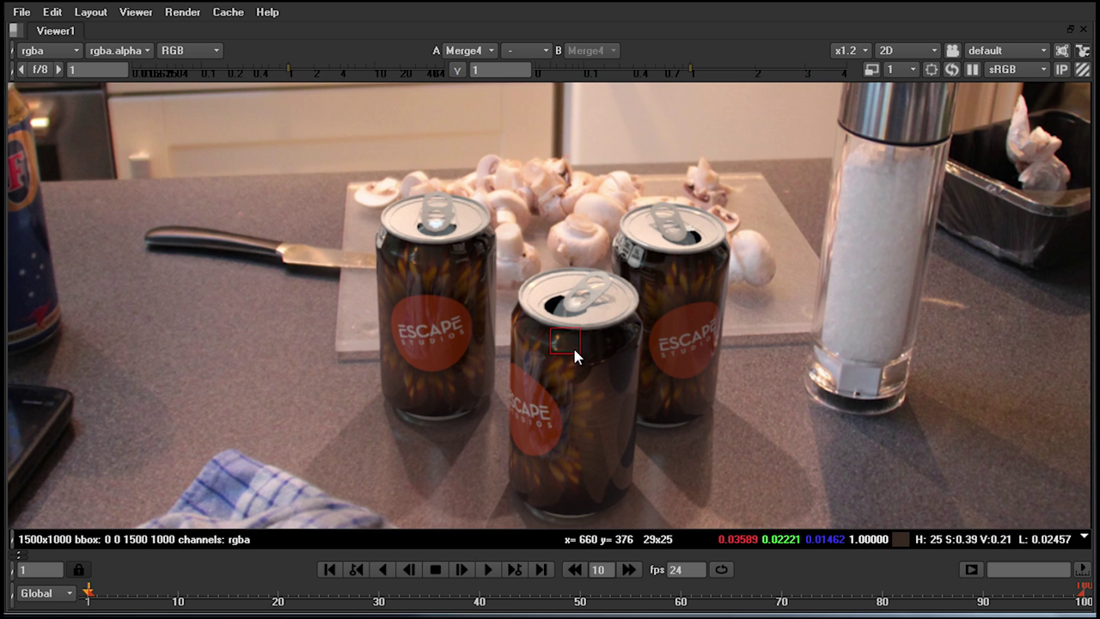
{"action": "middle_click_drag", "start_coordinate": [625, 350], "coordinate": [499, 378]}
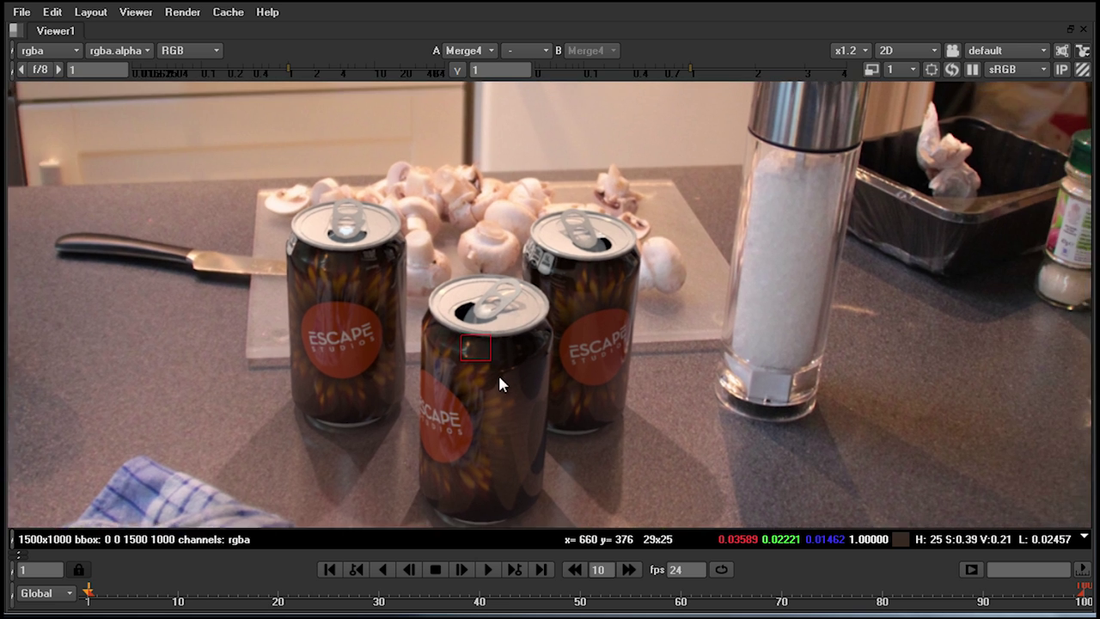
{"action": "scroll", "coordinate": [539, 301], "scroll_direction": "up", "scroll_amount": 3}
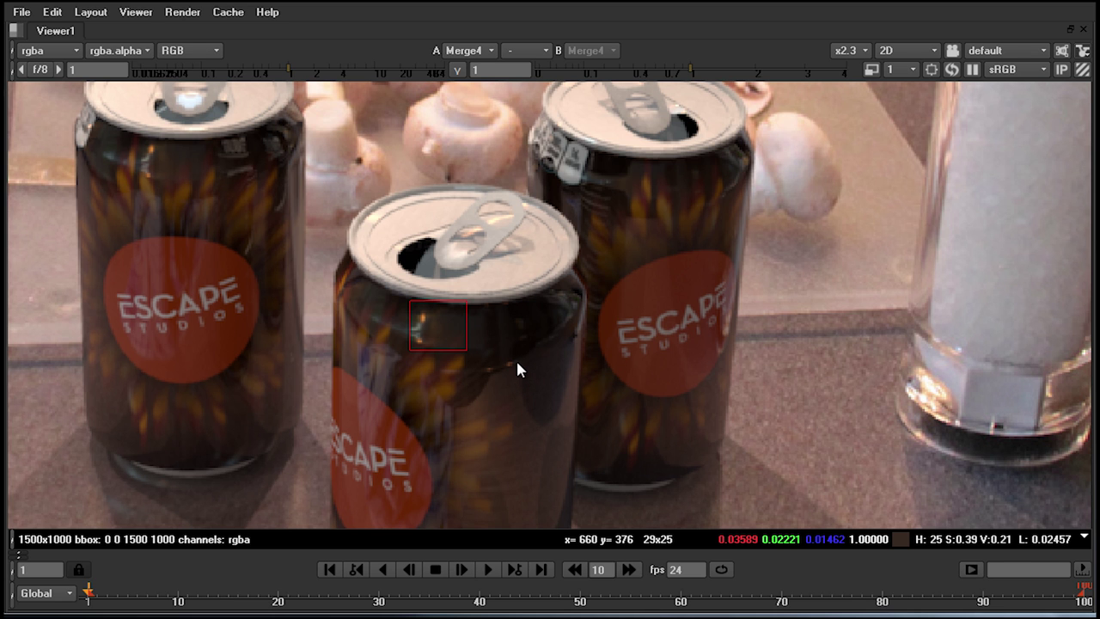
{"action": "key", "text": "space"}
{"action": "scroll", "coordinate": [522, 438], "scroll_direction": "down", "scroll_amount": 3}
Bend the diagonal pipe down-left through a new Dot
{"action": "scroll", "coordinate": [458, 472], "scroll_direction": "up", "scroll_amount": 3}
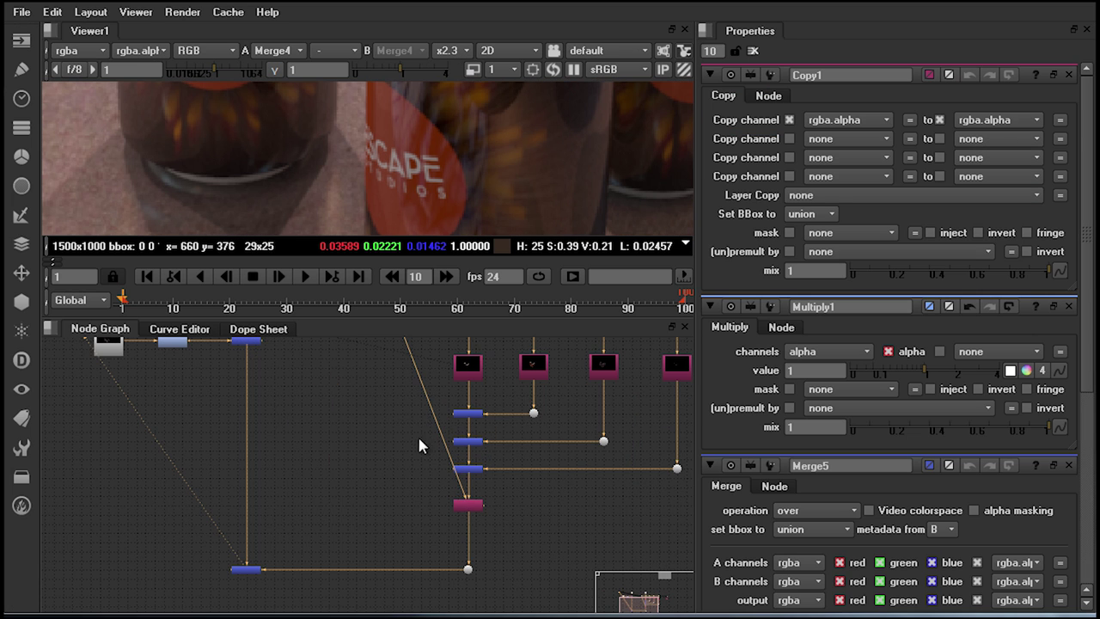
{"action": "left_click_drag", "start_coordinate": [438, 426], "coordinate": [413, 507], "text": "ctrl"}
{"action": "scroll", "coordinate": [455, 448], "scroll_direction": "down", "scroll_amount": 2}
With the node graph maximised, move the pass merge chain and Copy1 lower
{"action": "key", "text": "space"}
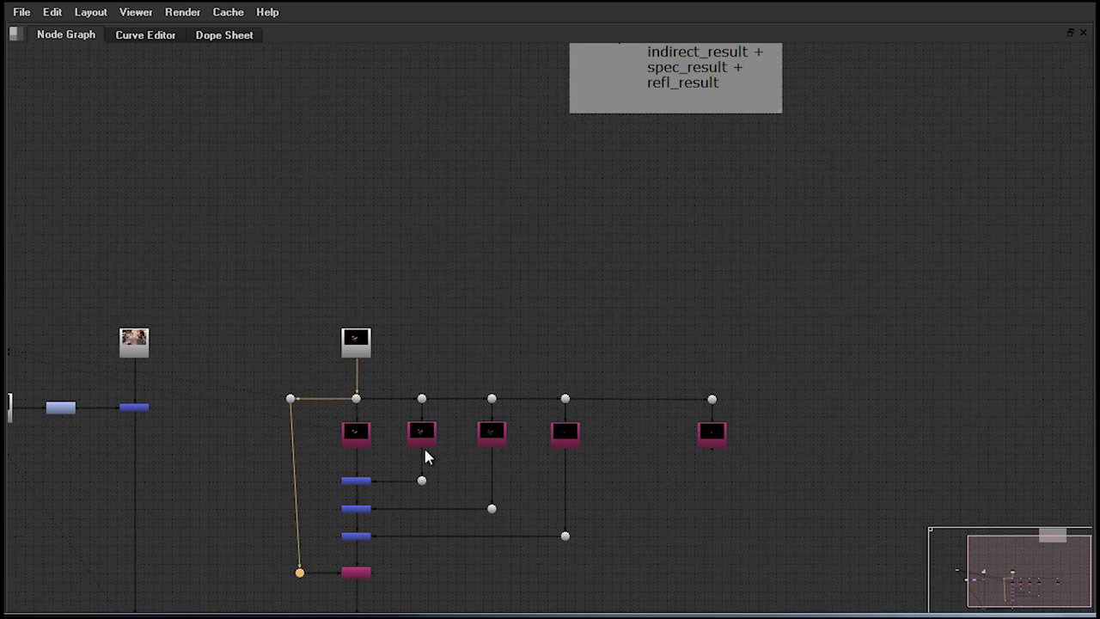
{"action": "scroll", "coordinate": [422, 454], "scroll_direction": "up", "scroll_amount": 3}
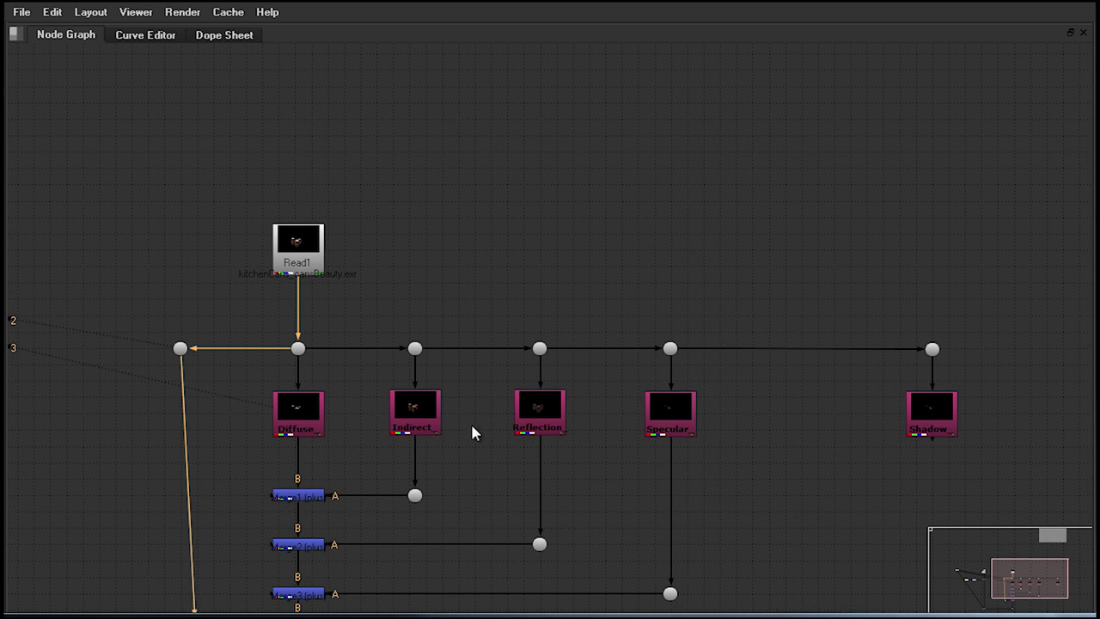
{"action": "middle_click_drag", "start_coordinate": [409, 404], "coordinate": [464, 352]}
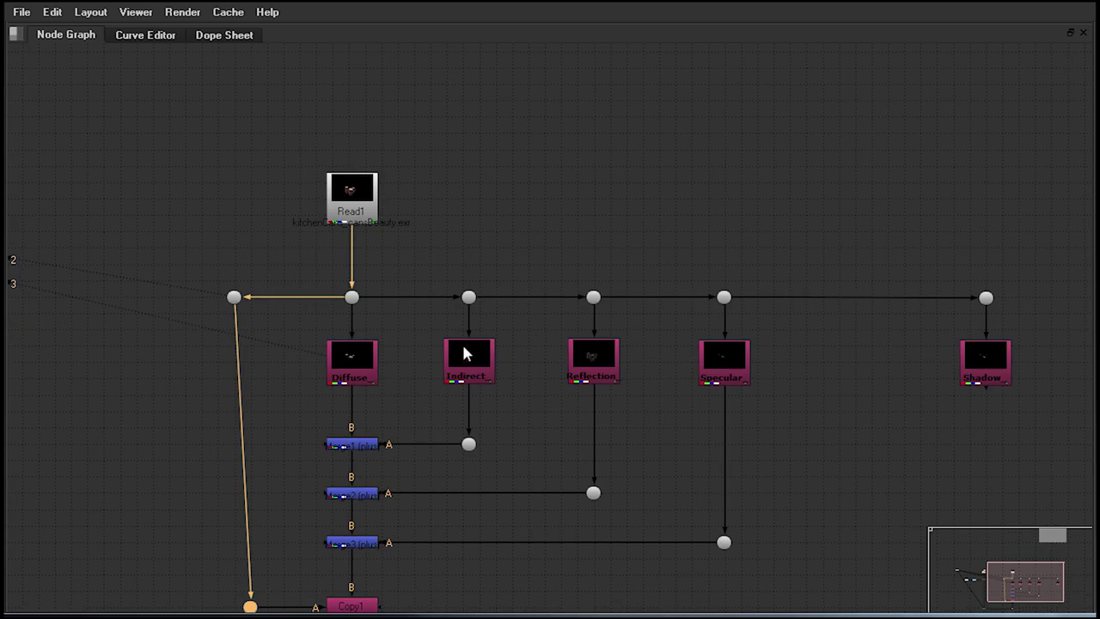
{"action": "scroll", "coordinate": [464, 352], "scroll_direction": "down", "scroll_amount": 4}
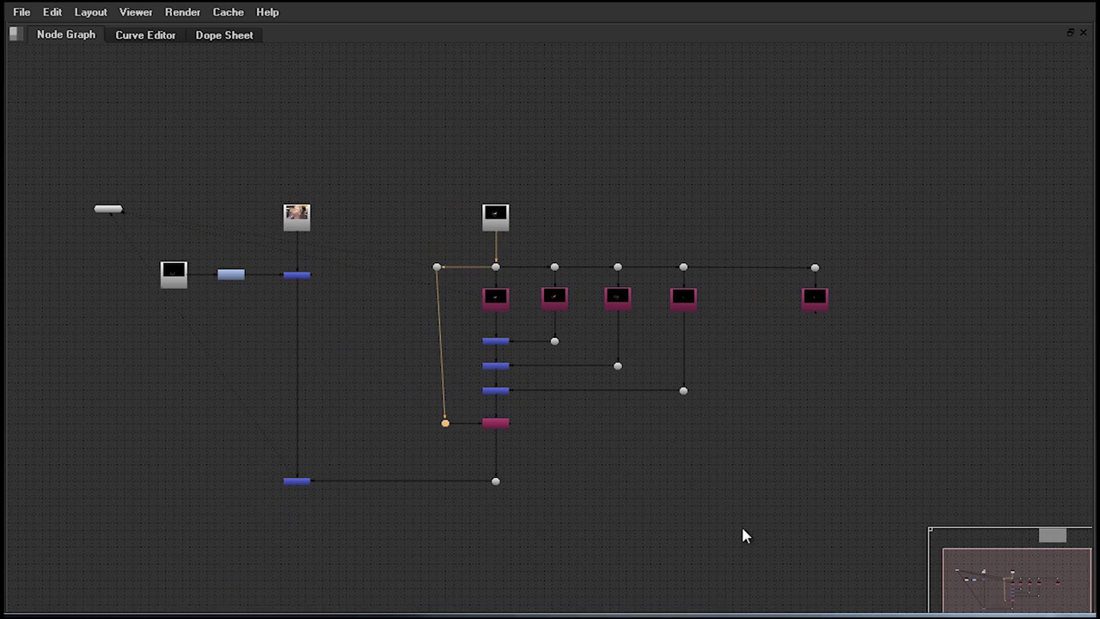
{"action": "left_click_drag", "start_coordinate": [739, 525], "coordinate": [191, 328]}
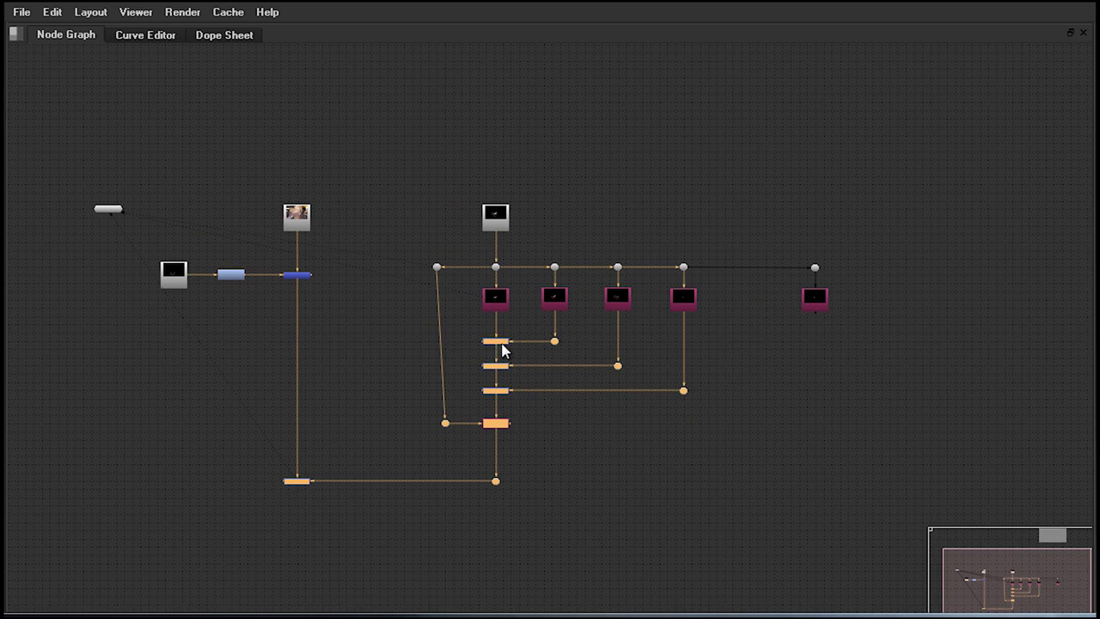
{"action": "left_click_drag", "start_coordinate": [502, 350], "coordinate": [498, 378]}
{"action": "scroll", "coordinate": [490, 361], "scroll_direction": "up", "scroll_amount": 2}
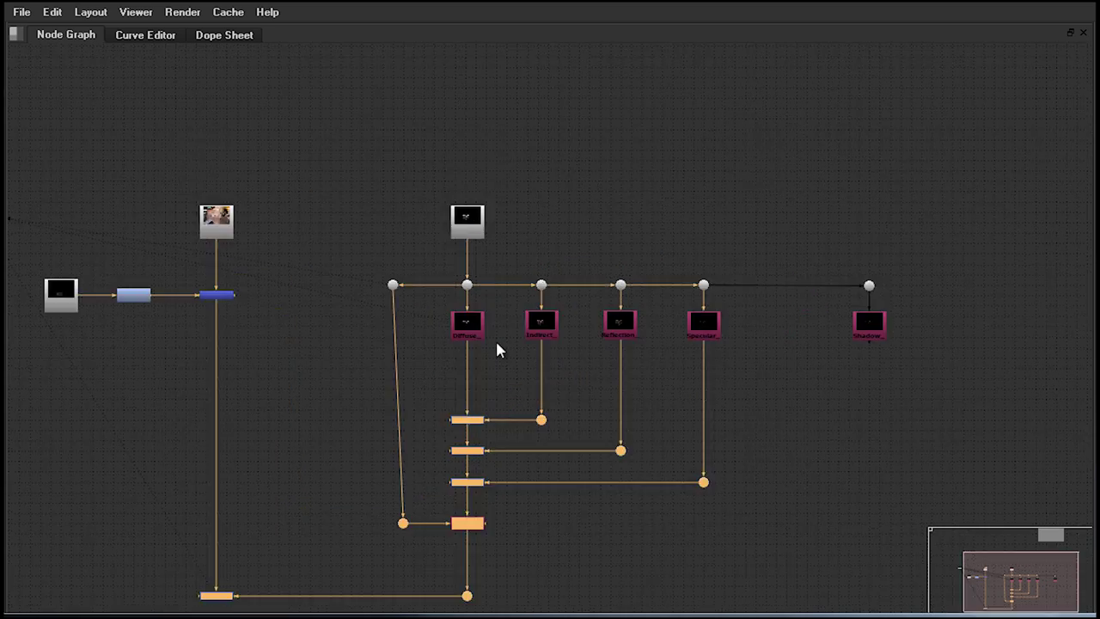
{"action": "scroll", "coordinate": [498, 349], "scroll_direction": "up", "scroll_amount": 2}
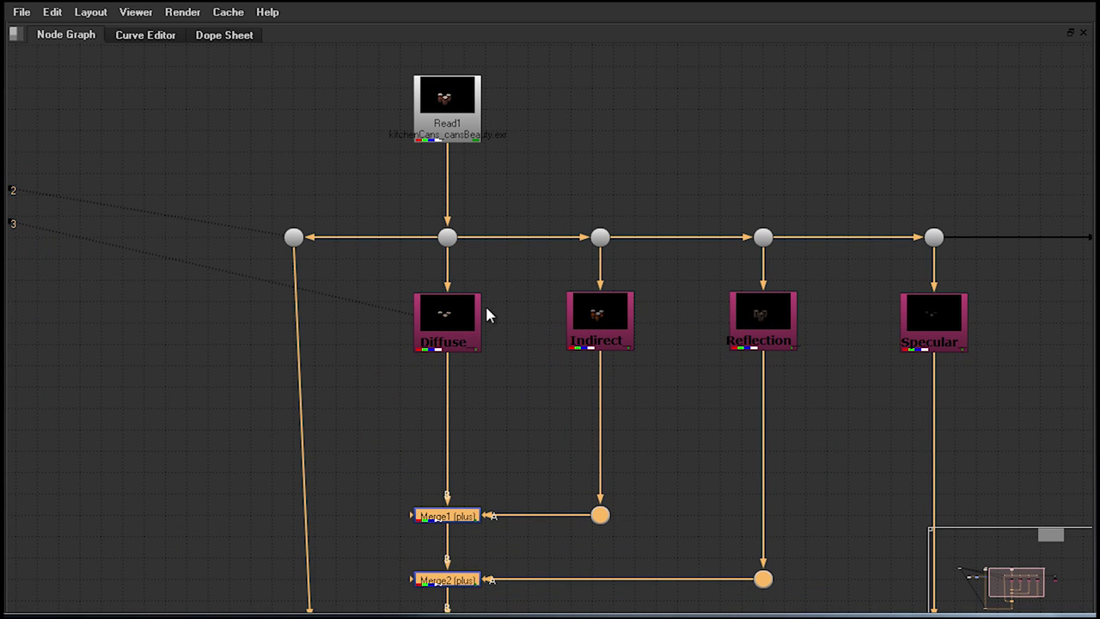
Add an Unpremult node below the Diffuse pass
{"action": "left_click", "coordinate": [443, 321]}
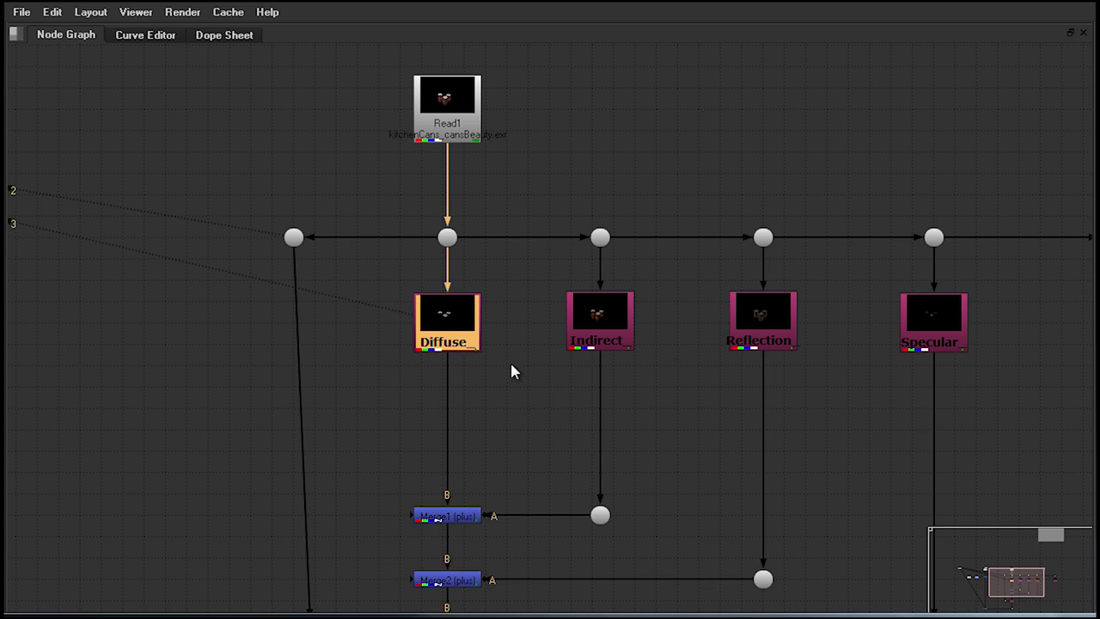
{"action": "left_click", "coordinate": [512, 365]}
{"action": "key", "text": "space"}
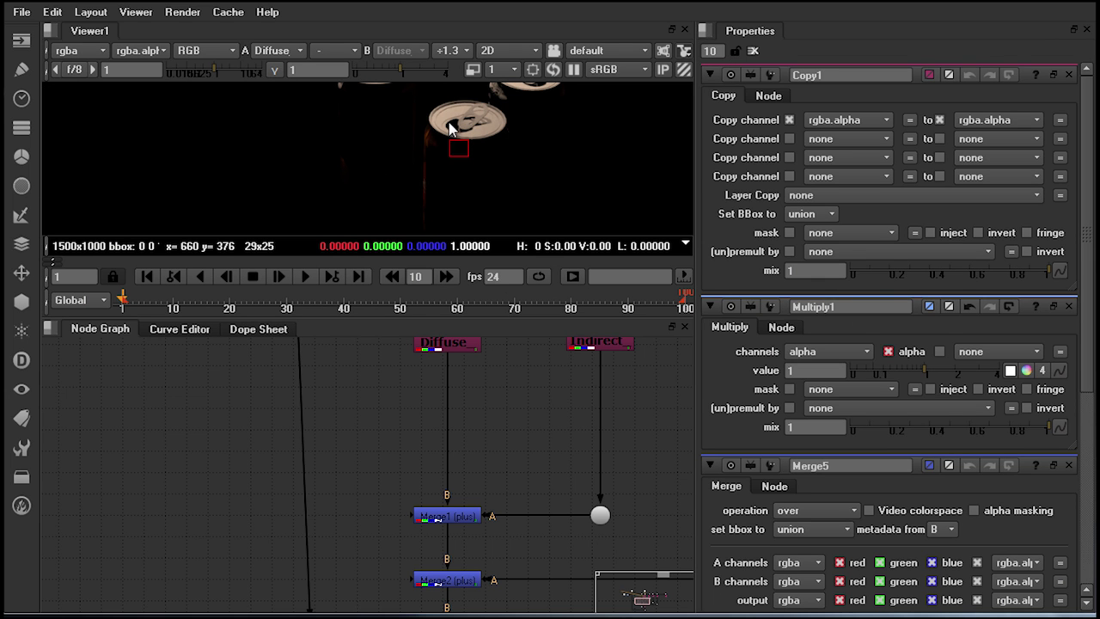
{"action": "middle_click_drag", "start_coordinate": [451, 382], "coordinate": [484, 488]}
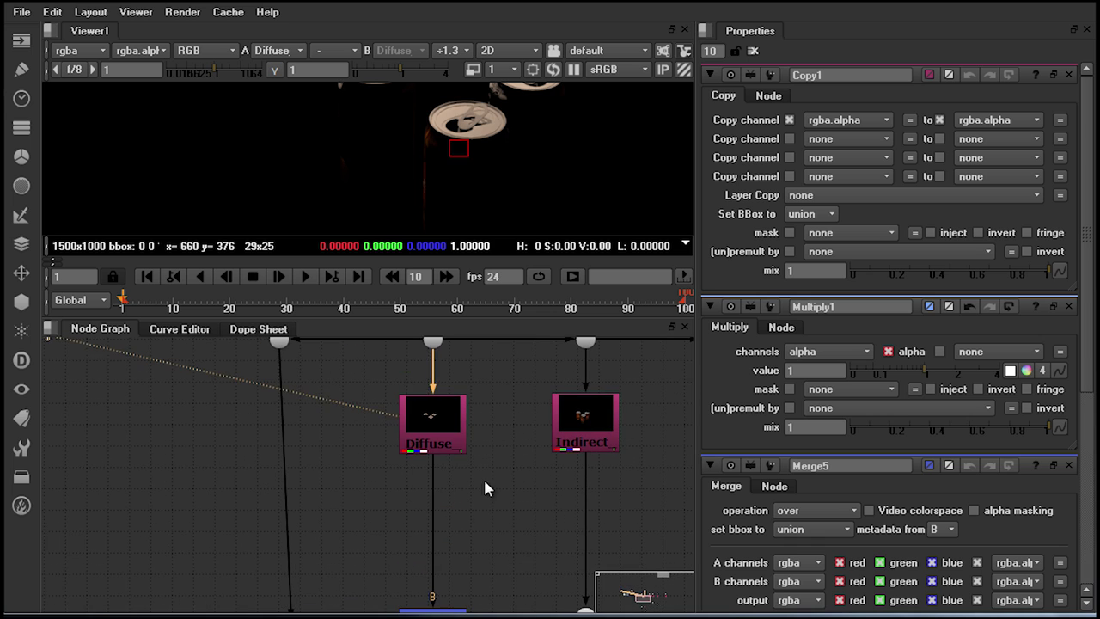
{"action": "left_click", "coordinate": [420, 426]}
{"action": "key", "text": "Tab"}
{"action": "type", "text": "unp"}
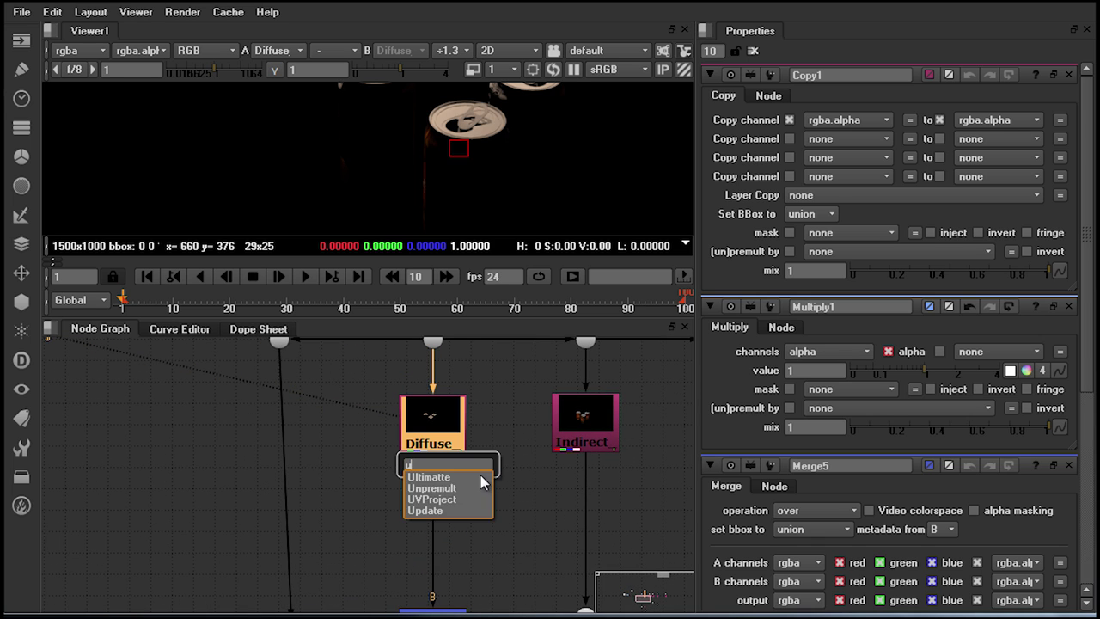
{"action": "key", "text": "Return"}
Move Unpremult1 lower under Diffuse and maximise the node graph again
{"action": "left_click_drag", "start_coordinate": [450, 478], "coordinate": [362, 456]}
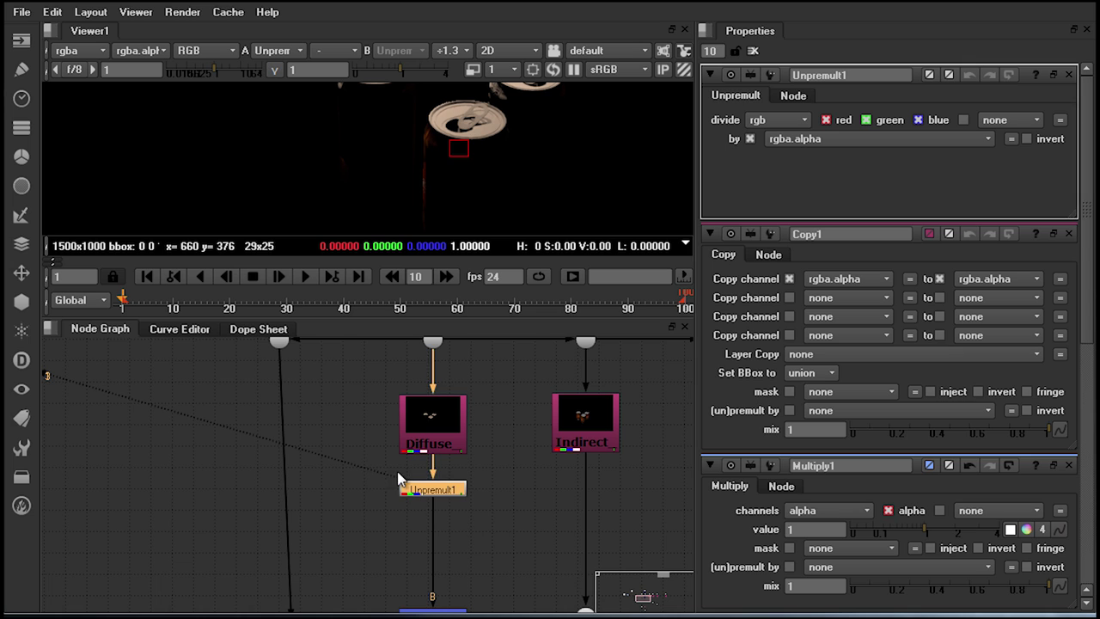
{"action": "left_click", "coordinate": [378, 387]}
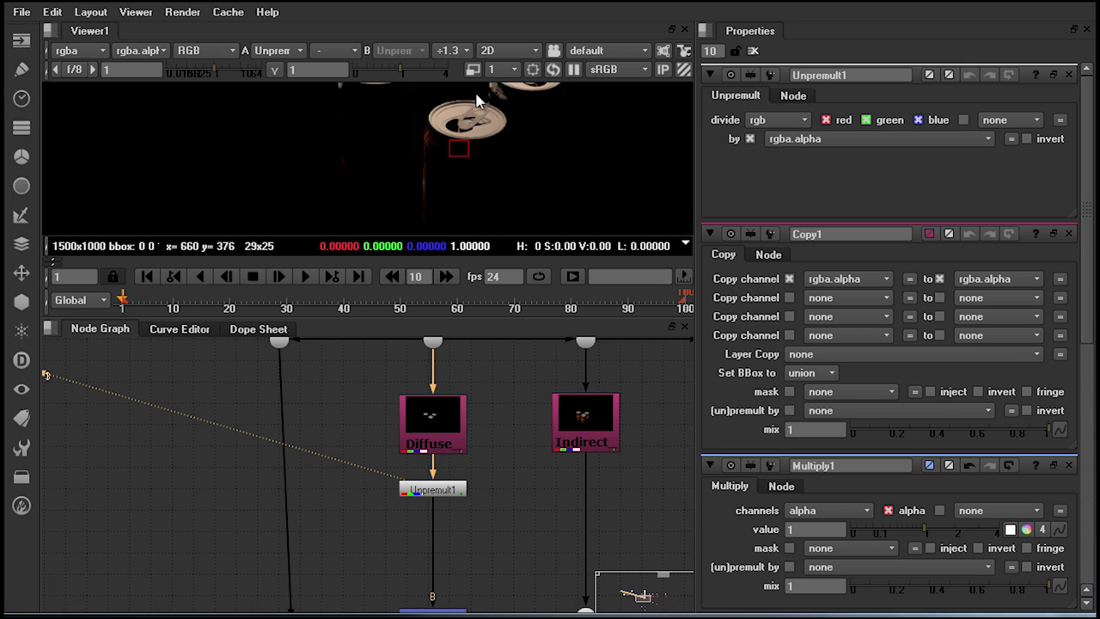
{"action": "scroll", "coordinate": [468, 122], "scroll_direction": "up", "scroll_amount": 5}
{"action": "scroll", "coordinate": [449, 122], "scroll_direction": "up", "scroll_amount": 1}
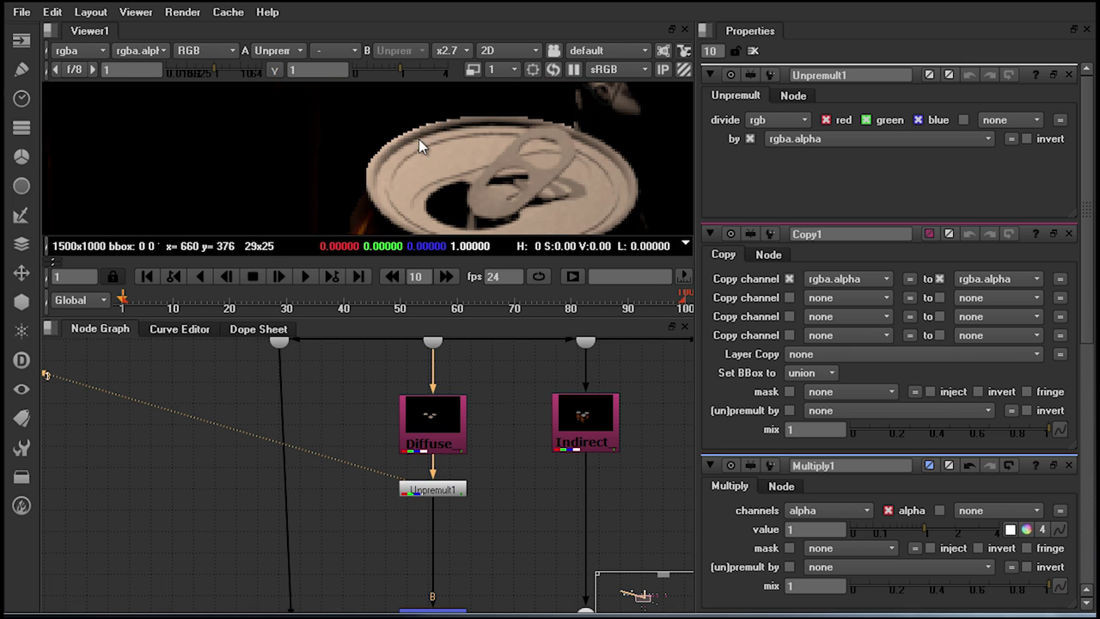
{"action": "left_click_drag", "start_coordinate": [484, 462], "coordinate": [372, 398]}
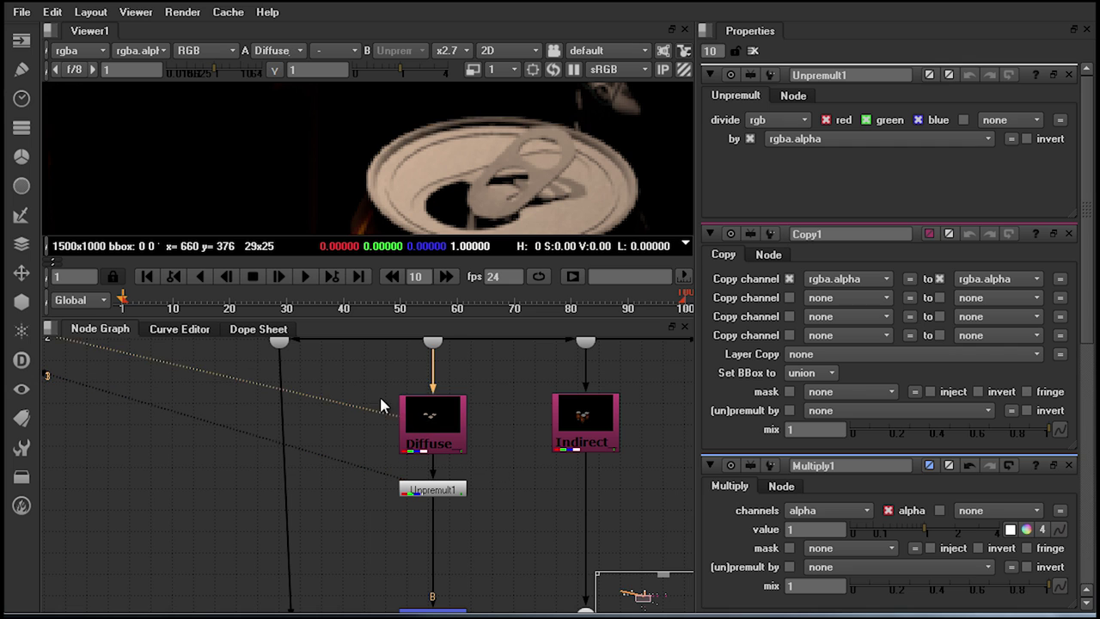
{"action": "key", "text": "space"}
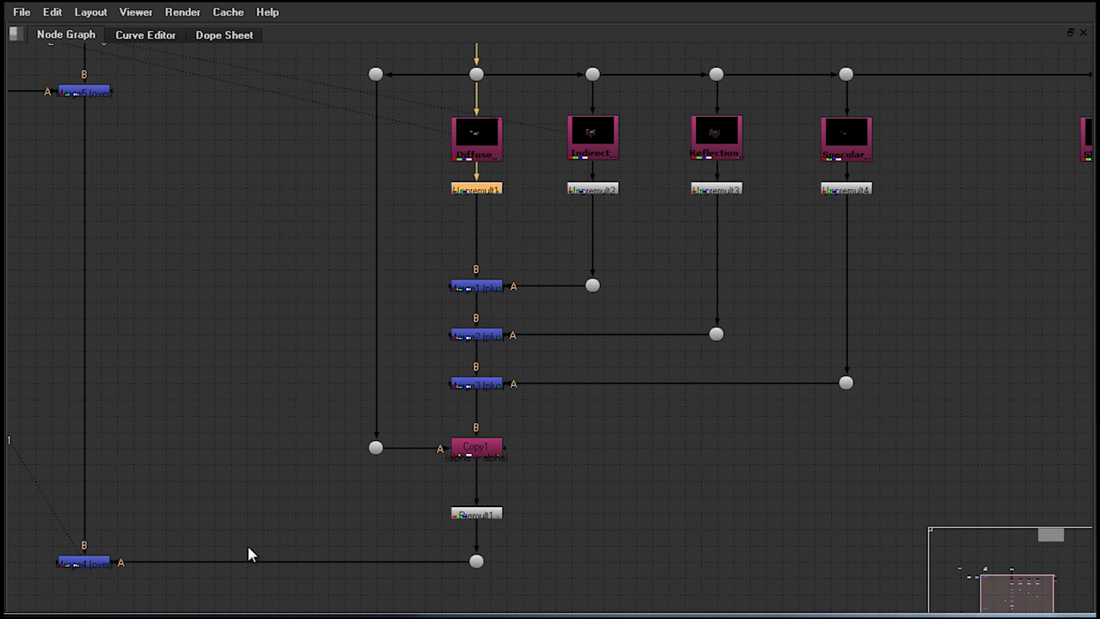
Nudge Premult1 up so it sits directly under Copy1
{"action": "left_click_drag", "start_coordinate": [472, 520], "coordinate": [470, 506]}
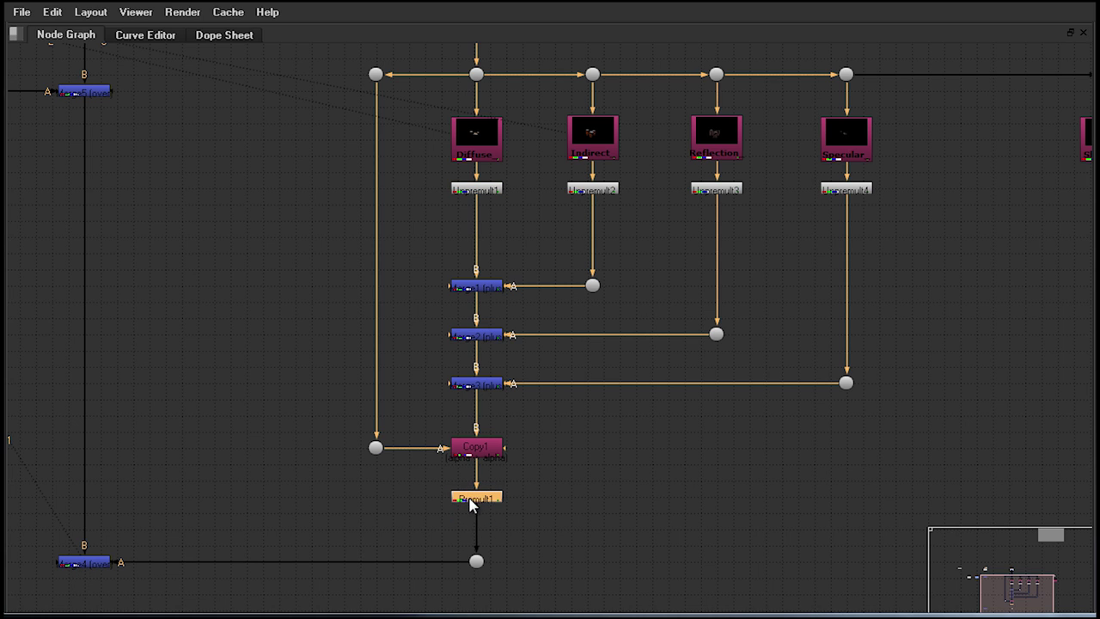